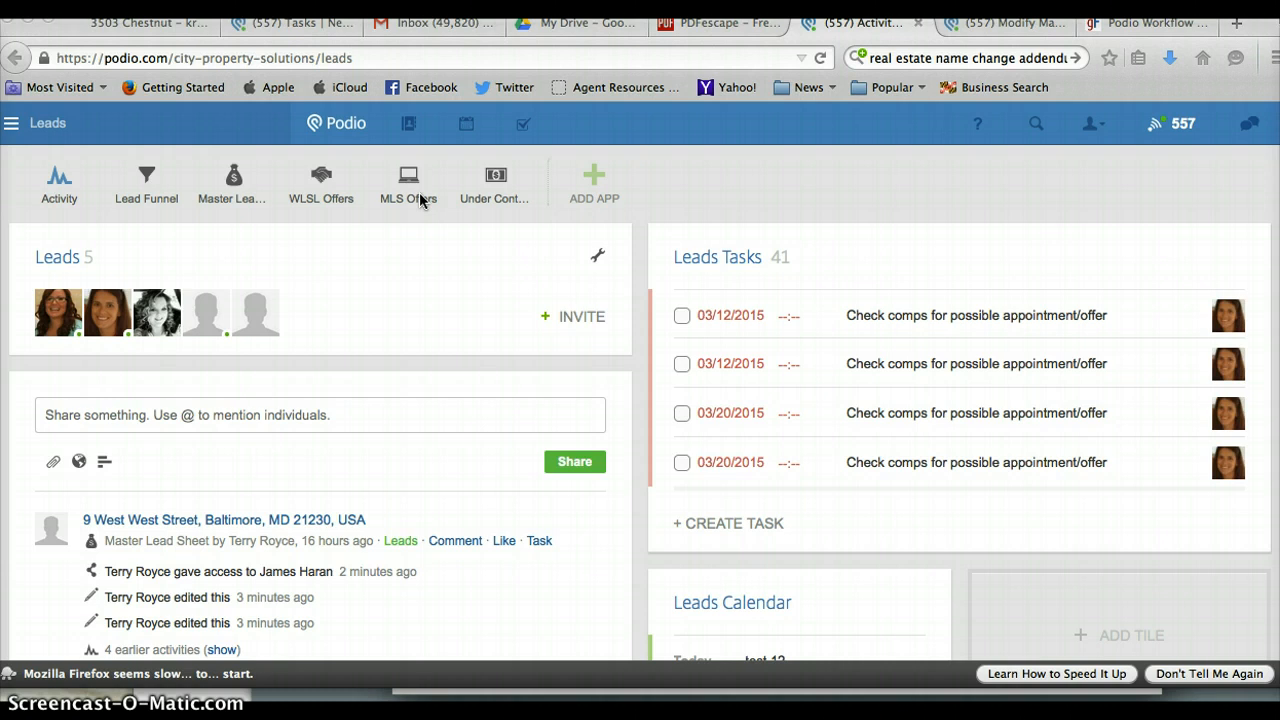
Open the Master Lead Sheet app from the Leads workspace app bar.
{"action": "left_click", "coordinate": [235, 184]}
{"action": "left_click", "coordinate": [234, 184]}
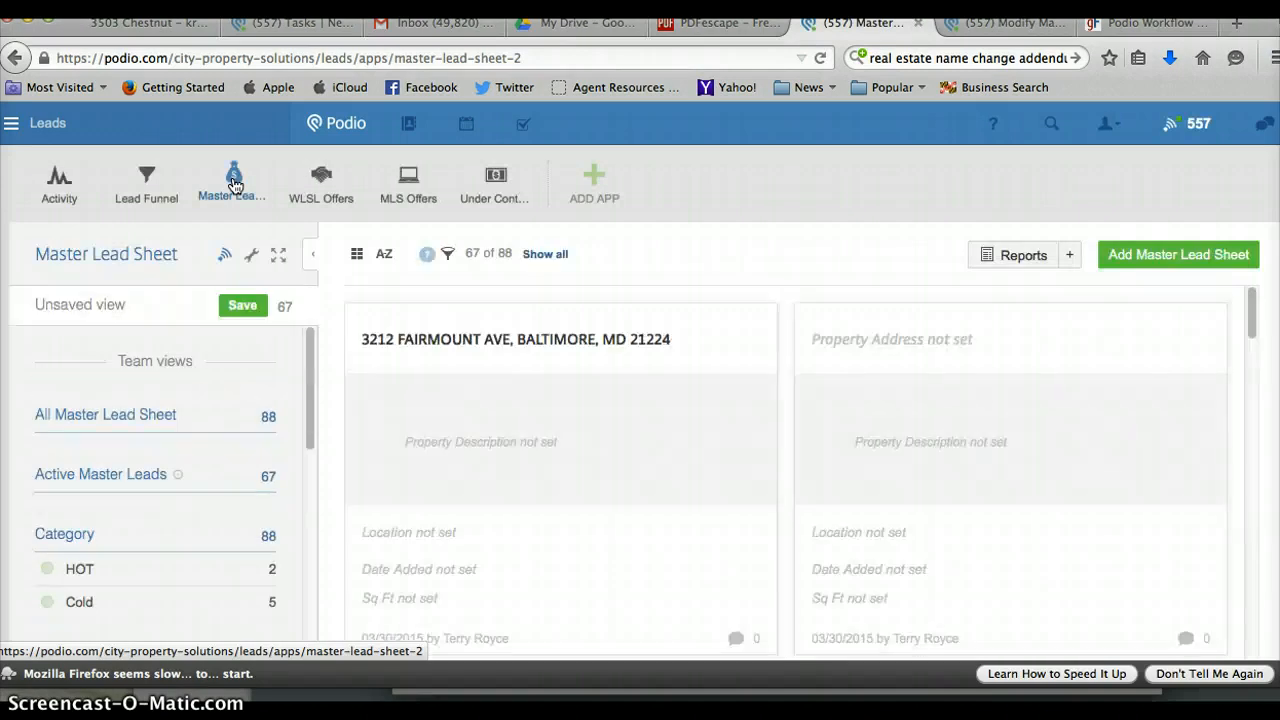
Check the app's wrench tools menu, dismiss it, and add a new Master Lead Sheet entry.
{"action": "left_click", "coordinate": [252, 255]}
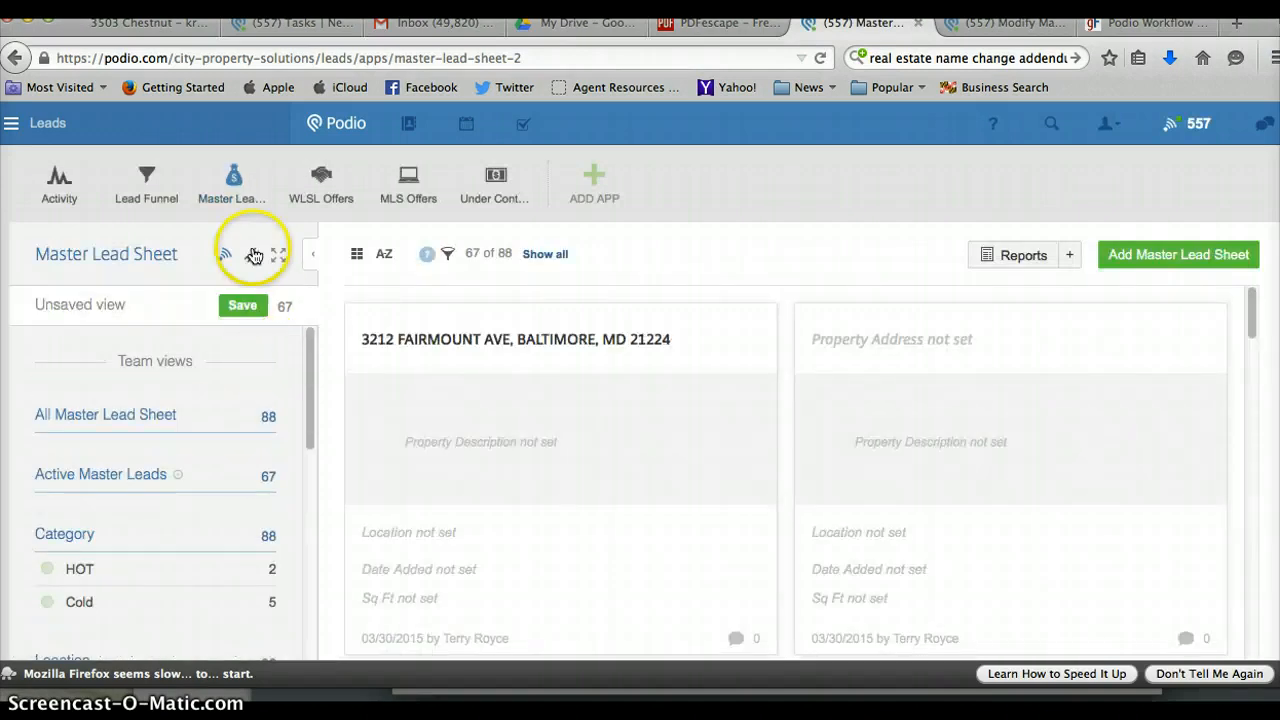
{"action": "left_click", "coordinate": [402, 408]}
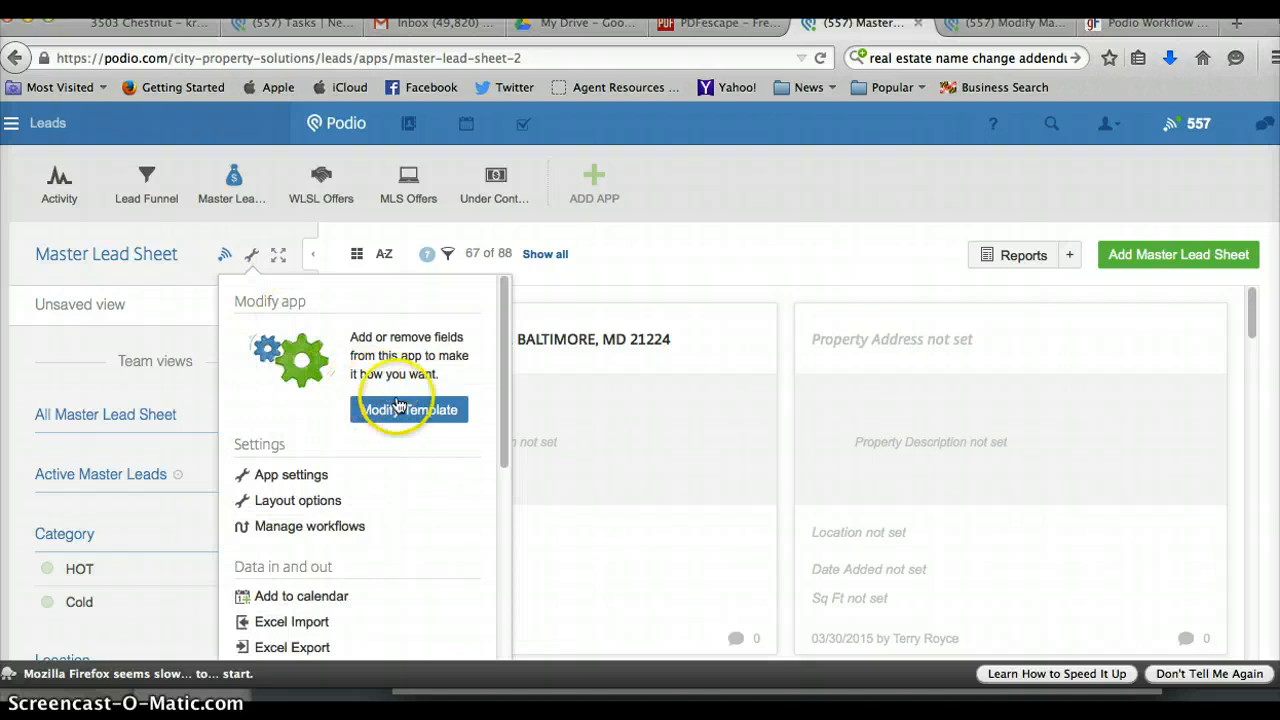
{"action": "left_click", "coordinate": [677, 270]}
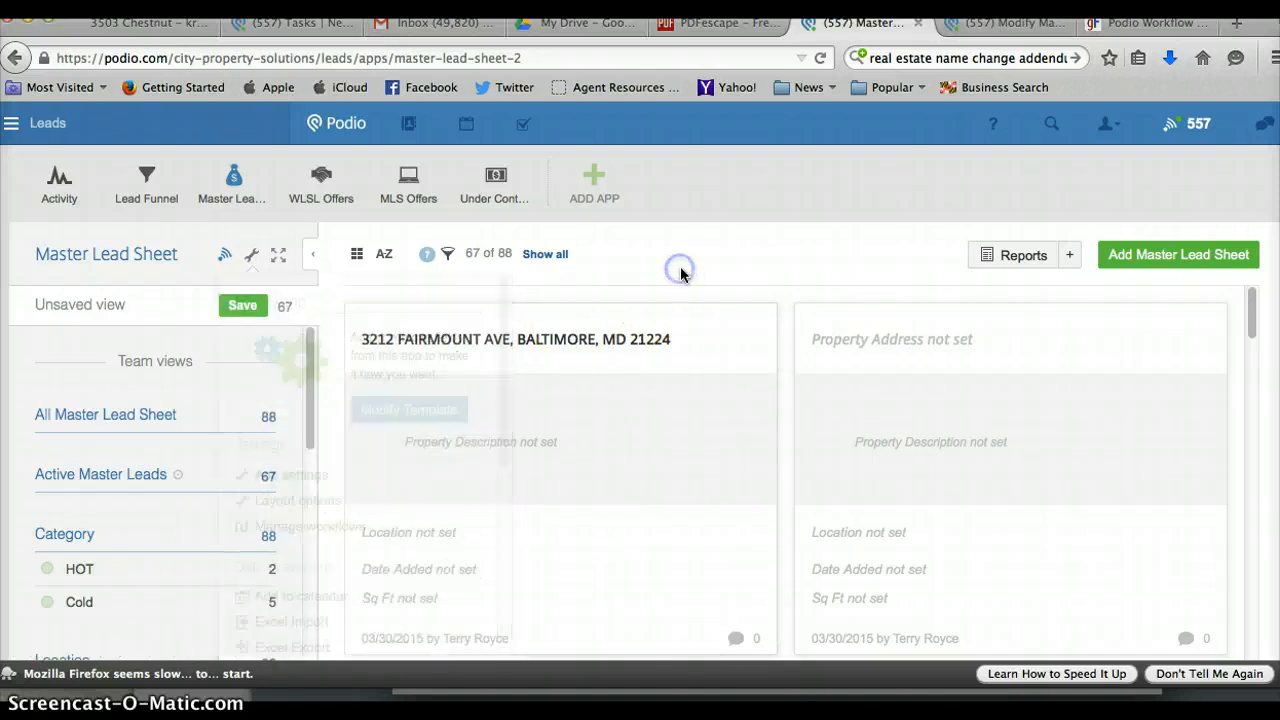
{"action": "left_click", "coordinate": [1212, 253]}
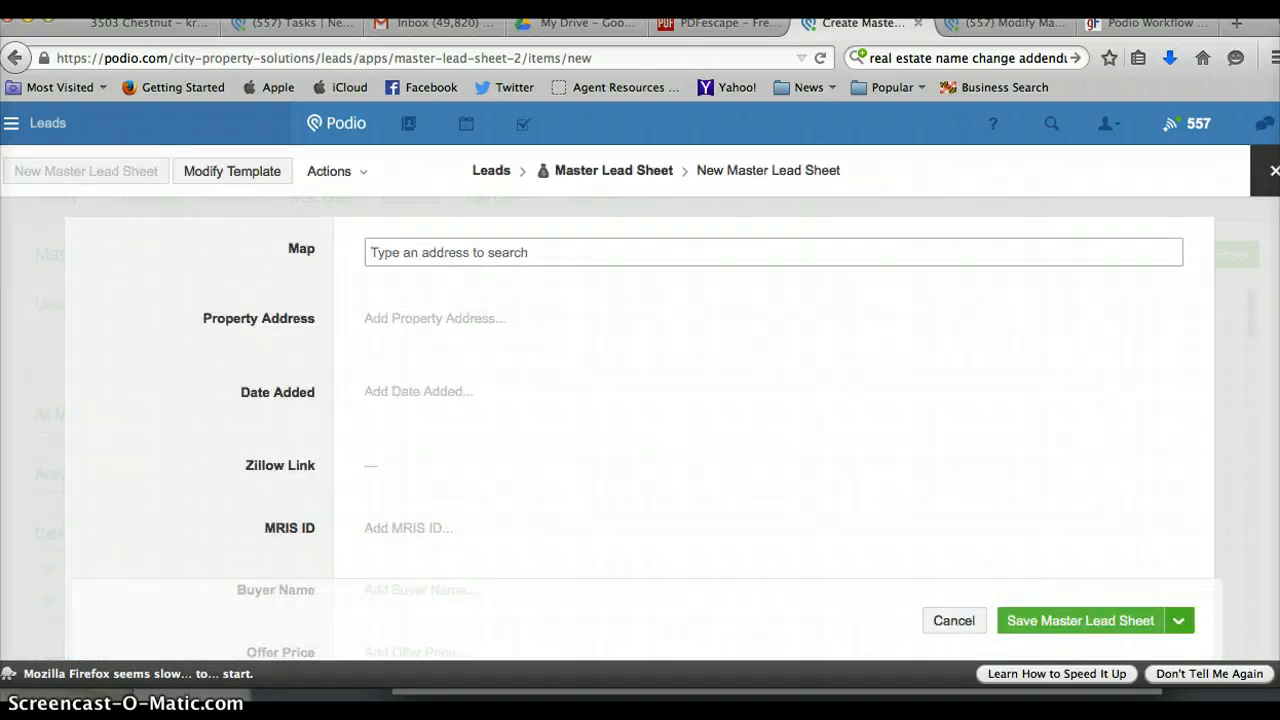
Scroll the blank lead form, then switch to the Offers workspace and leave the unsaved form.
{"action": "scroll", "coordinate": [640, 430], "scroll_direction": "down", "scroll_amount": 2}
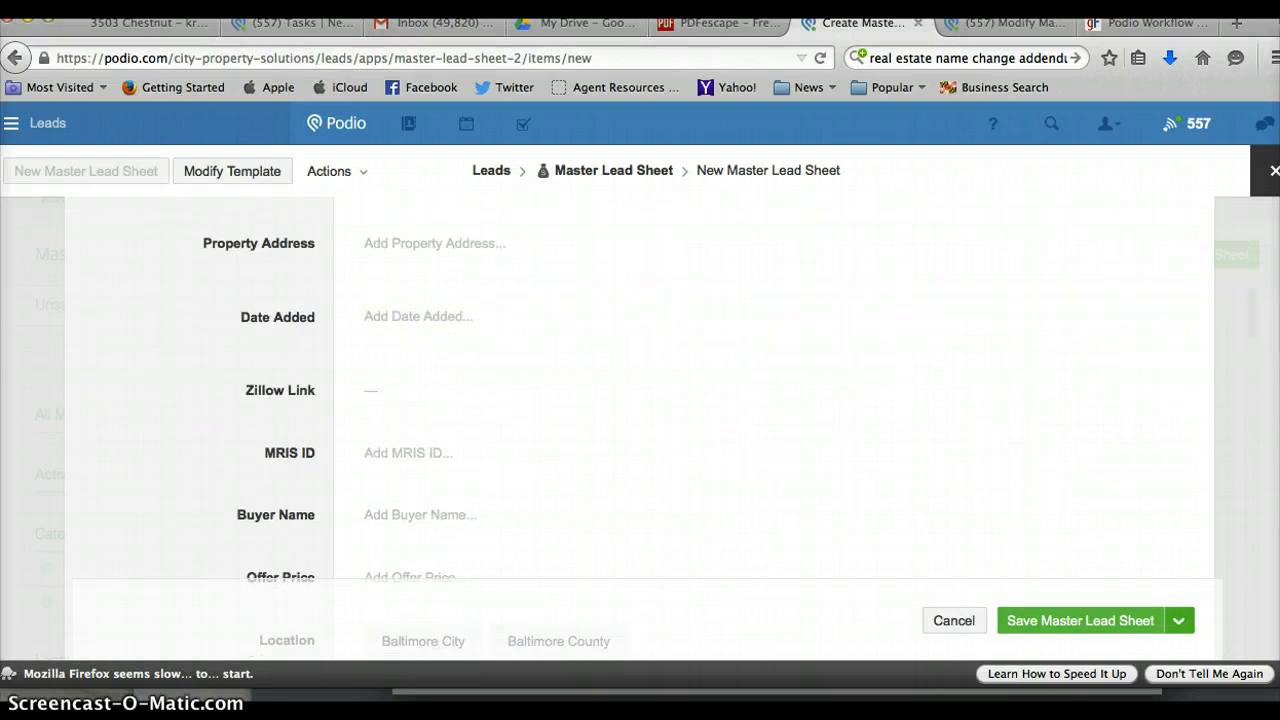
{"action": "scroll", "coordinate": [640, 430], "scroll_direction": "down", "scroll_amount": 2}
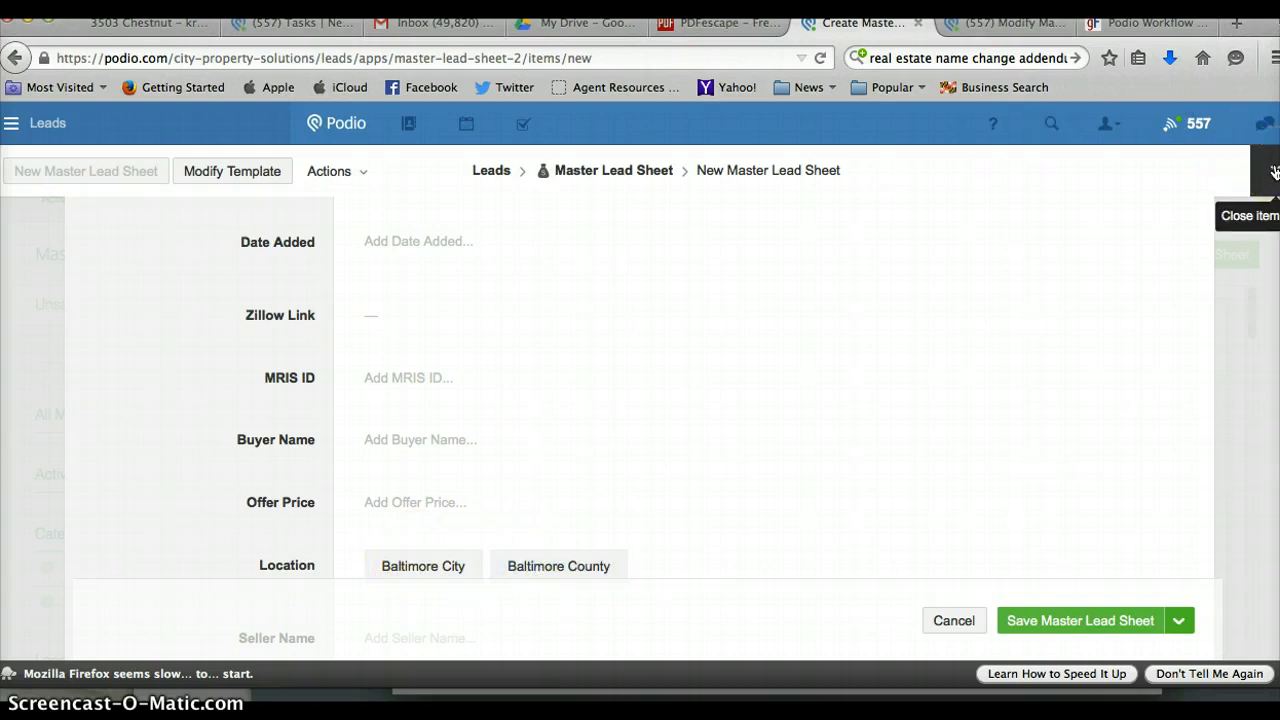
{"action": "left_click", "coordinate": [42, 122]}
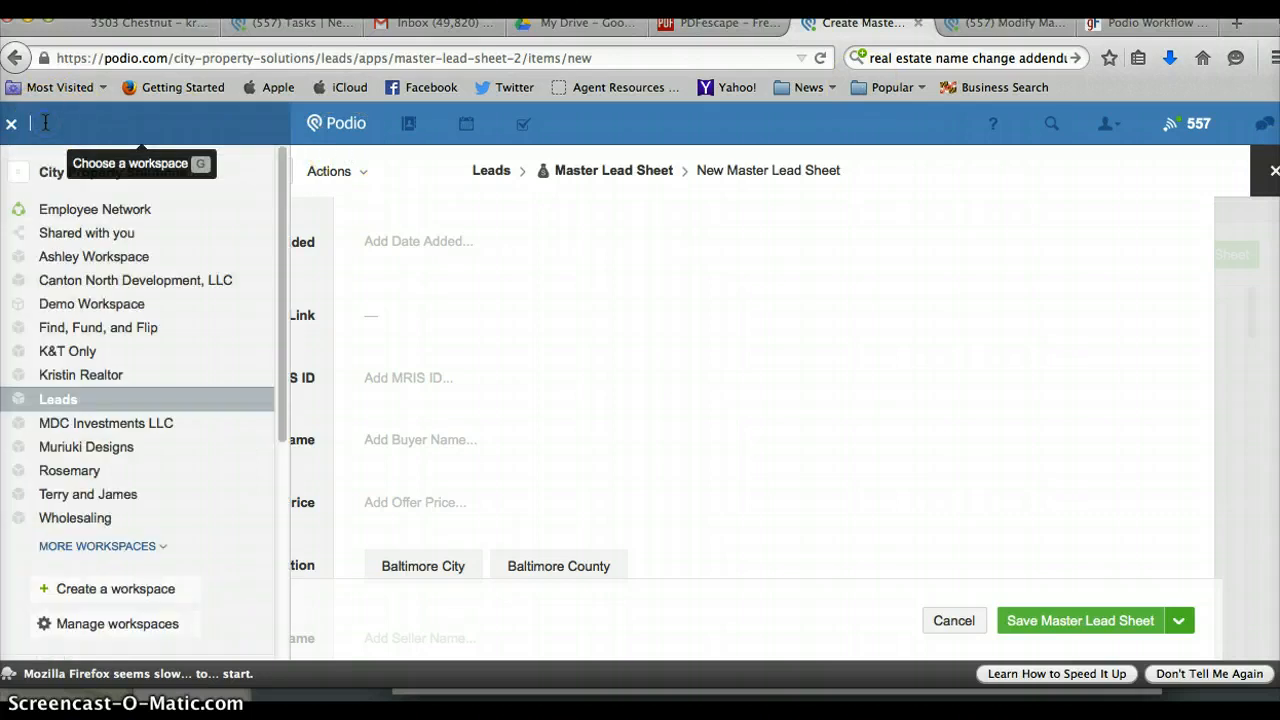
{"action": "left_click", "coordinate": [86, 545]}
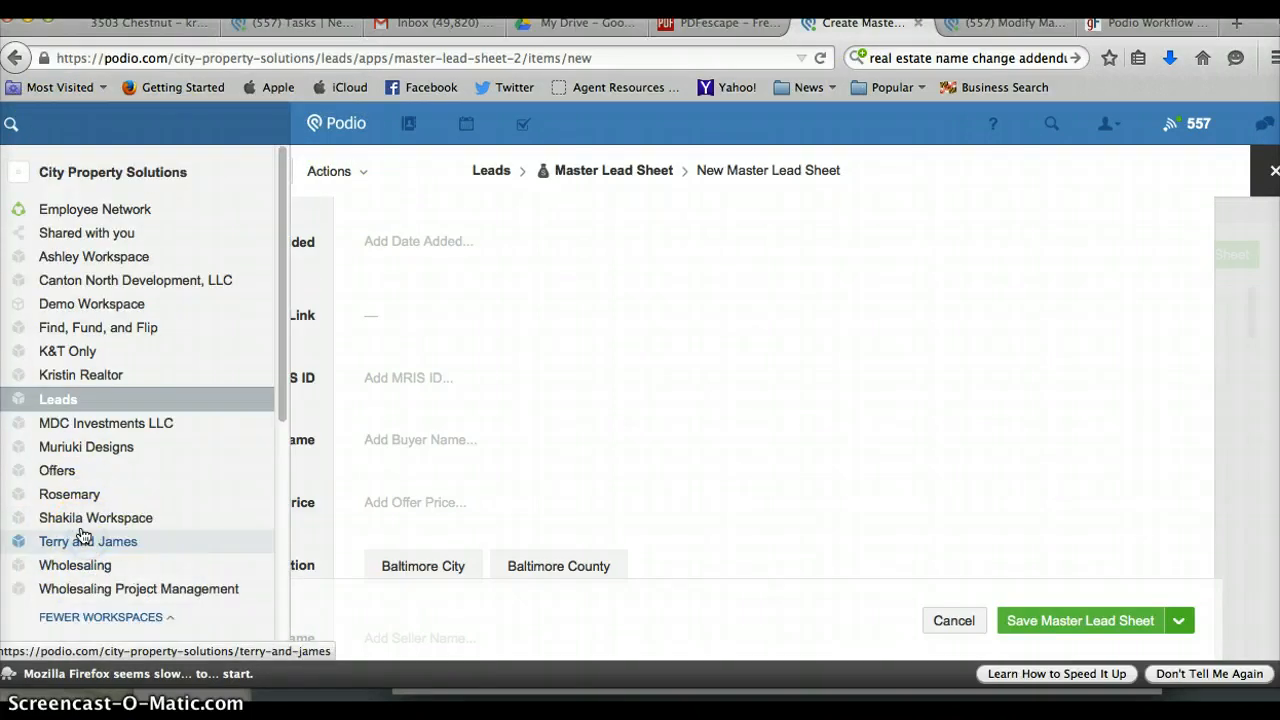
{"action": "left_click", "coordinate": [30, 468]}
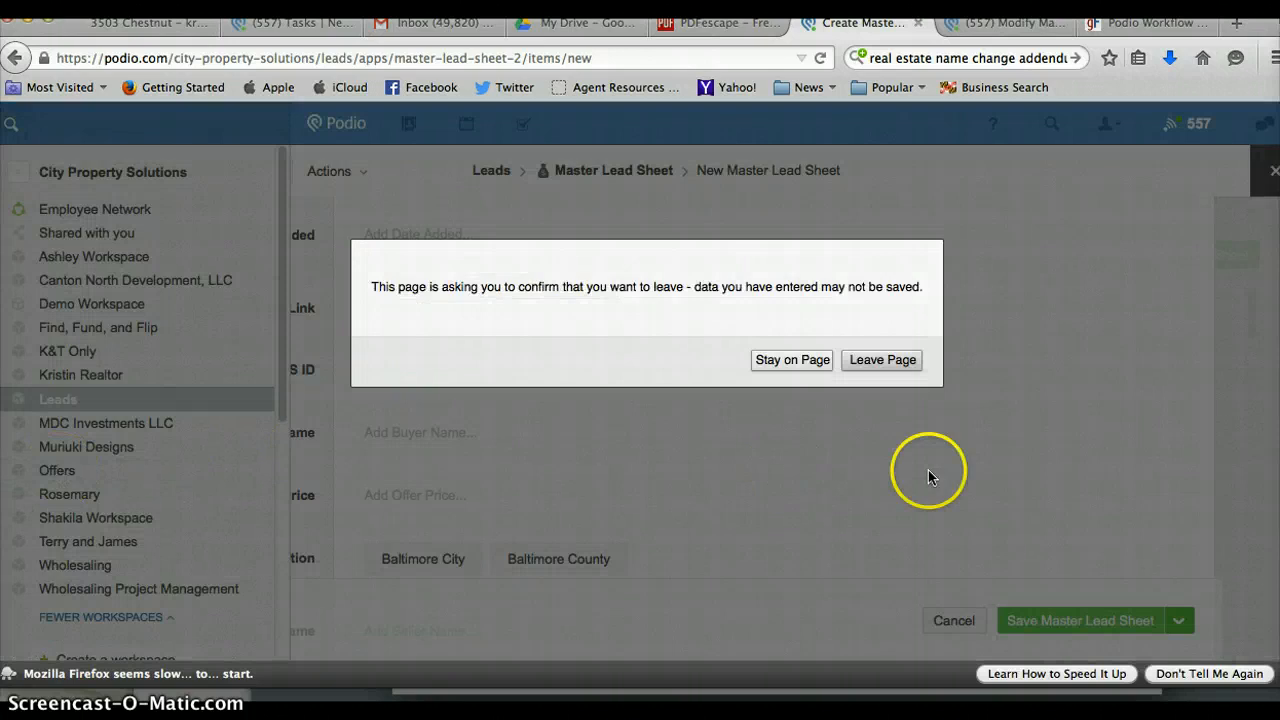
{"action": "left_click", "coordinate": [890, 362]}
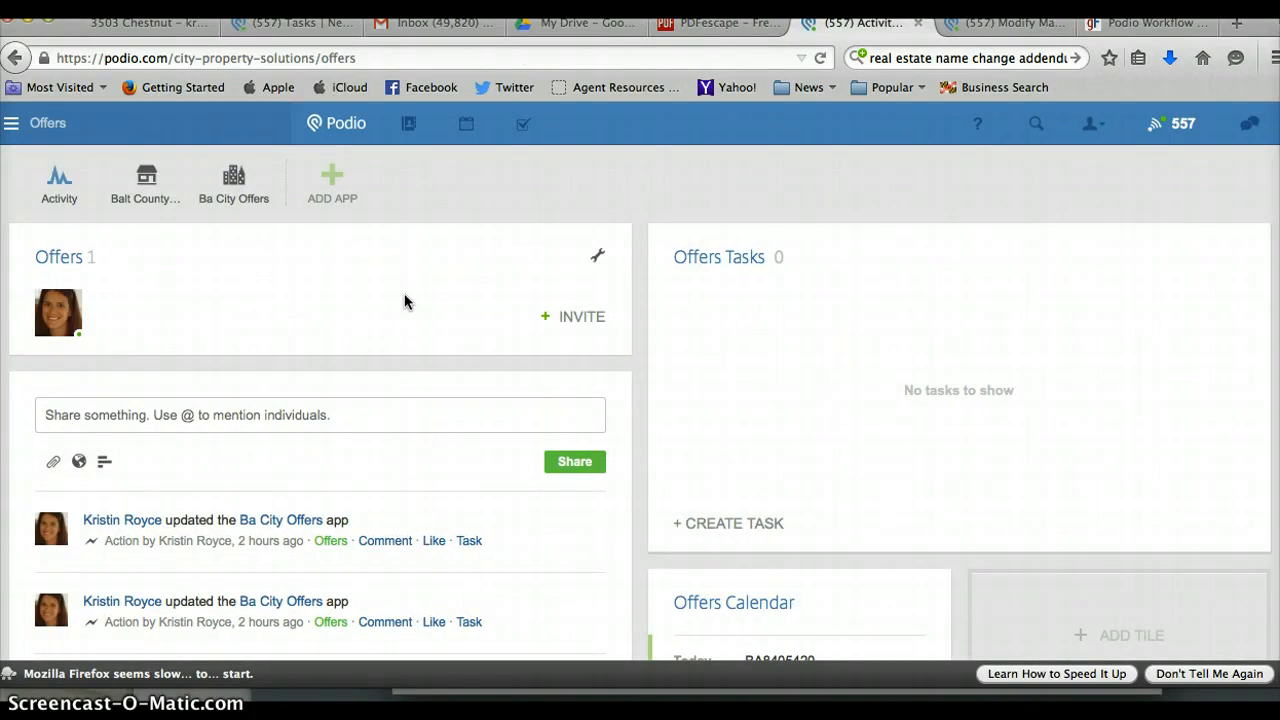
Open the Ba City Offers app and scroll through its offer cards.
{"action": "left_click", "coordinate": [237, 182]}
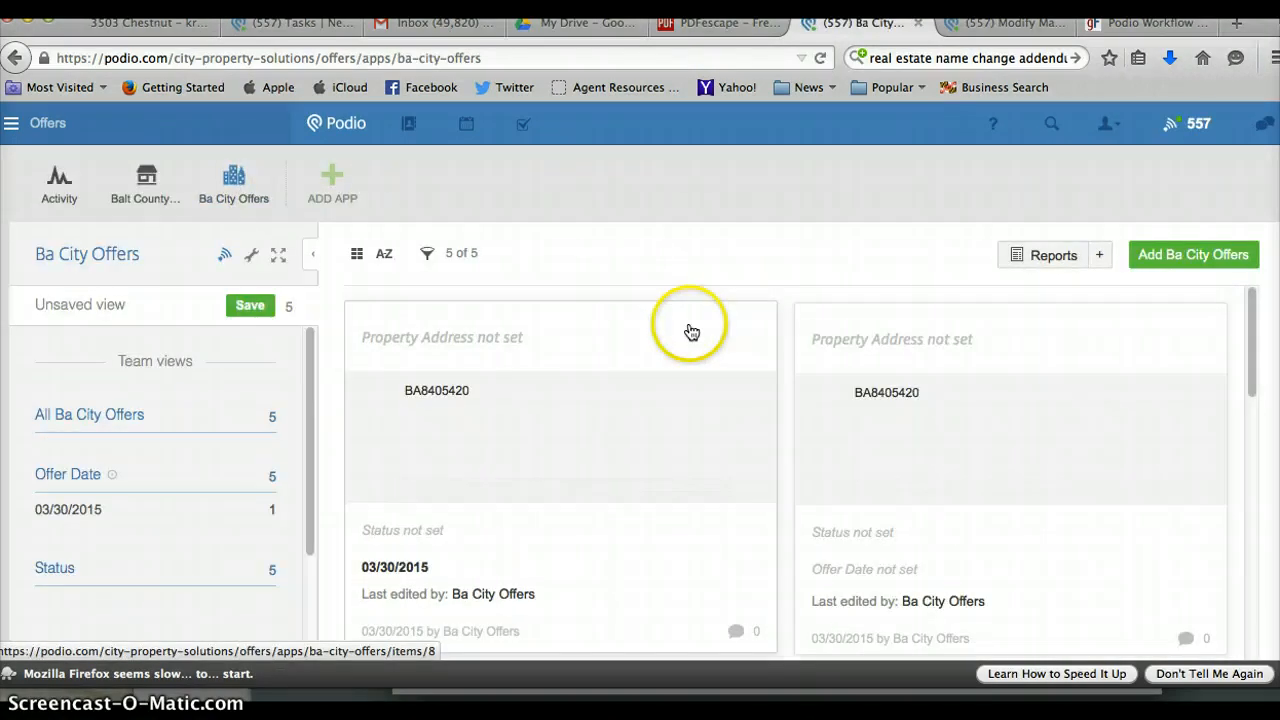
{"action": "scroll", "coordinate": [1256, 336], "scroll_direction": "down", "scroll_amount": 2}
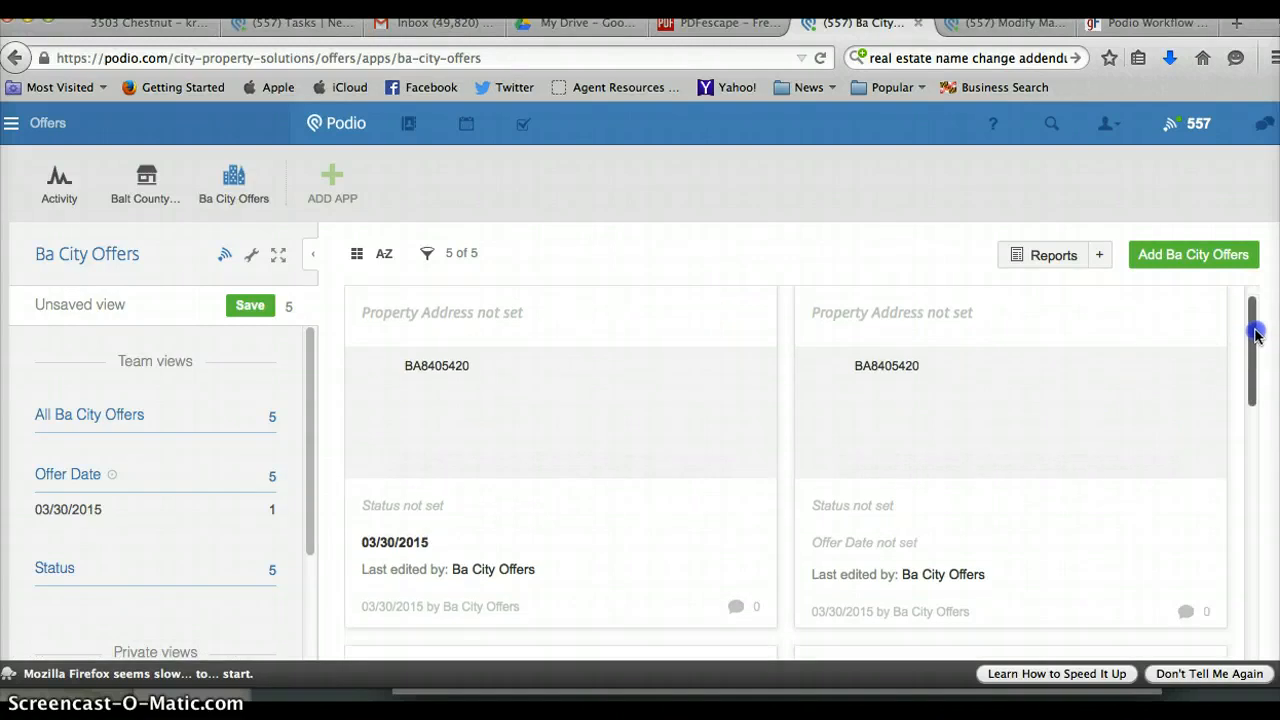
{"action": "left_click_drag", "start_coordinate": [1256, 336], "coordinate": [1270, 598]}
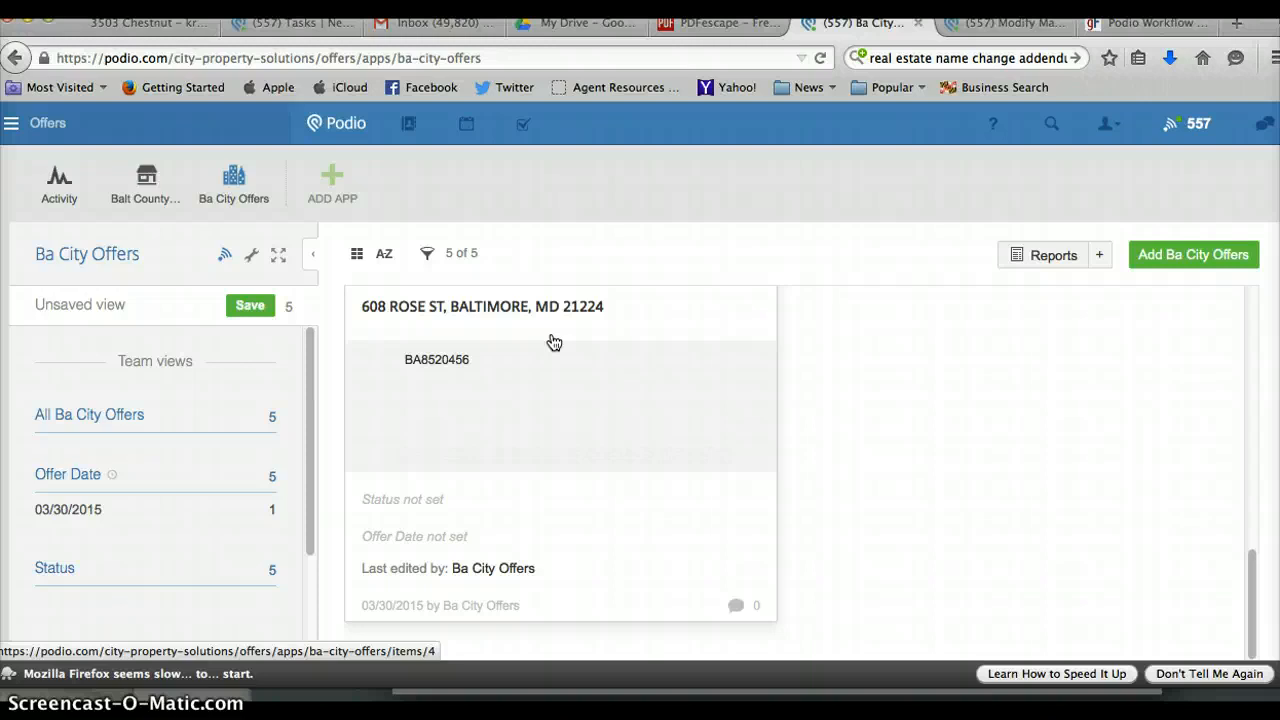
{"action": "mouse_move", "coordinate": [1251, 586]}
{"action": "left_mouse_down"}
{"action": "mouse_move", "coordinate": [1234, 292]}
{"action": "mouse_move", "coordinate": [1237, 603]}
{"action": "left_mouse_up"}
{"action": "left_click", "coordinate": [720, 25]}
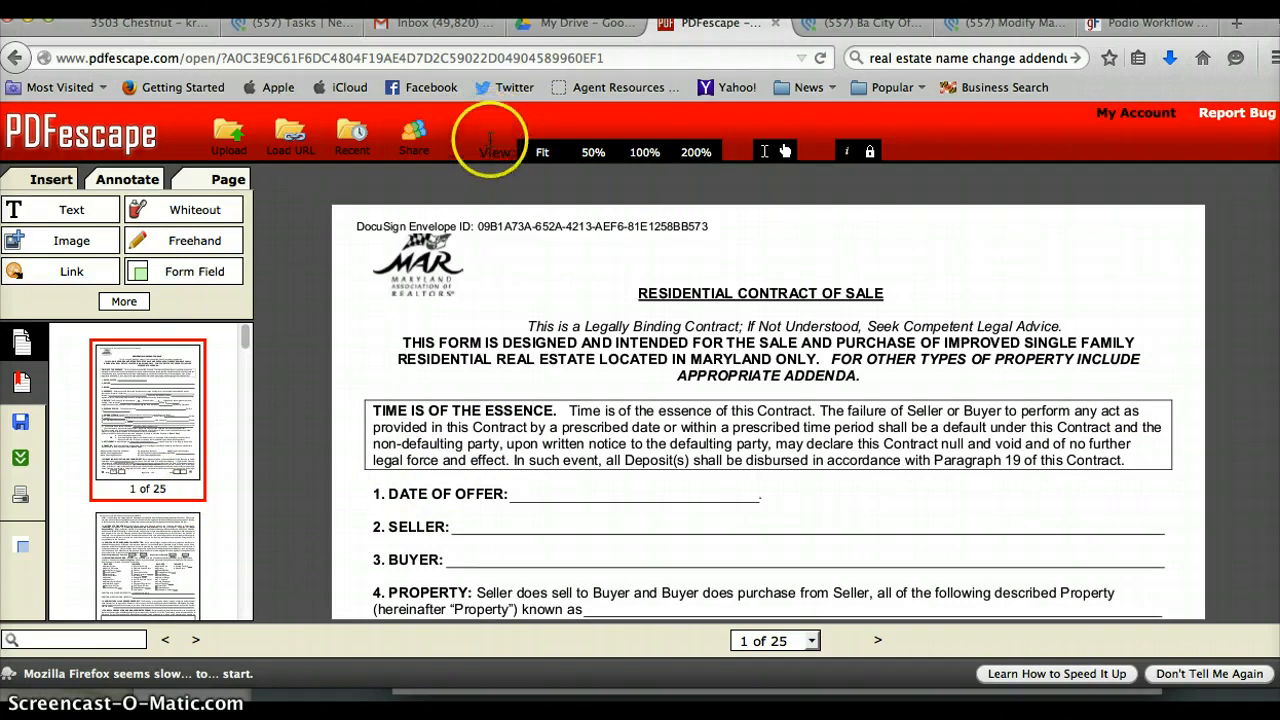
Load mris.com in another browser tab.
{"action": "left_click", "coordinate": [560, 24]}
{"action": "left_click", "coordinate": [543, 57]}
{"action": "type", "text": "mris.com"}
{"action": "key", "text": "Return"}
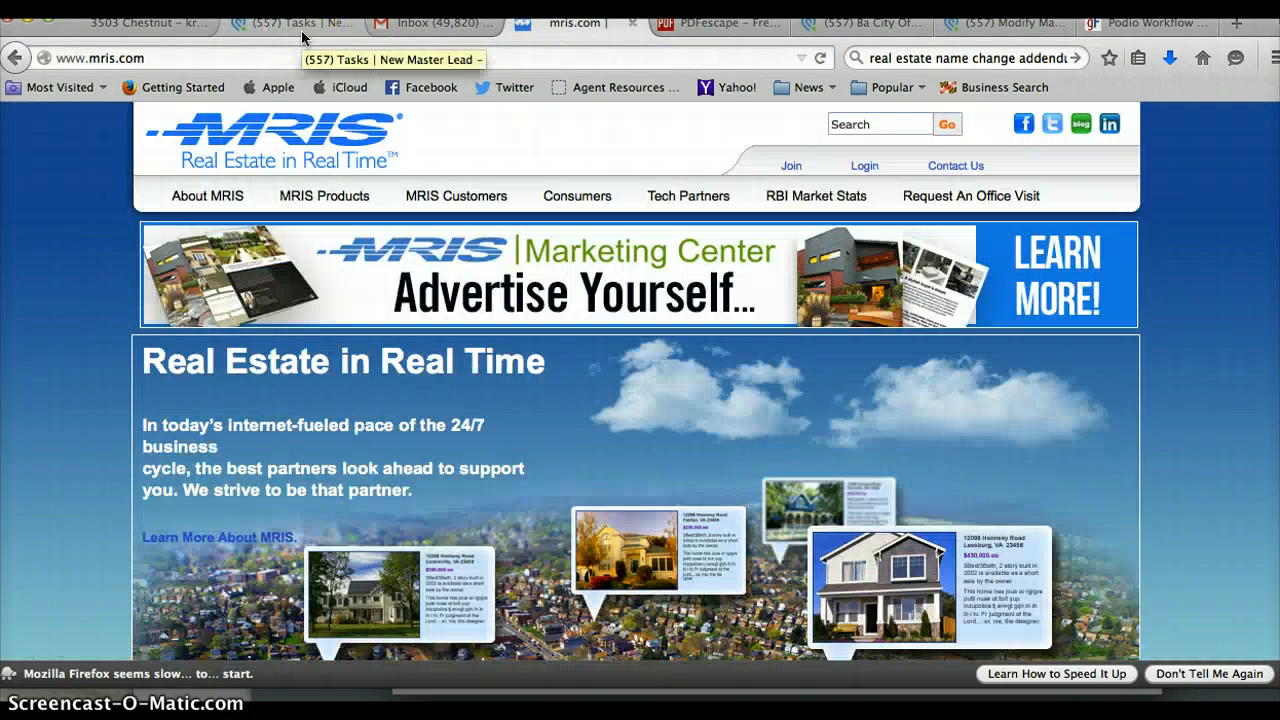
Close the leftover New Master Lead task tab and return to the Ba City Offers list.
{"action": "left_click", "coordinate": [302, 24]}
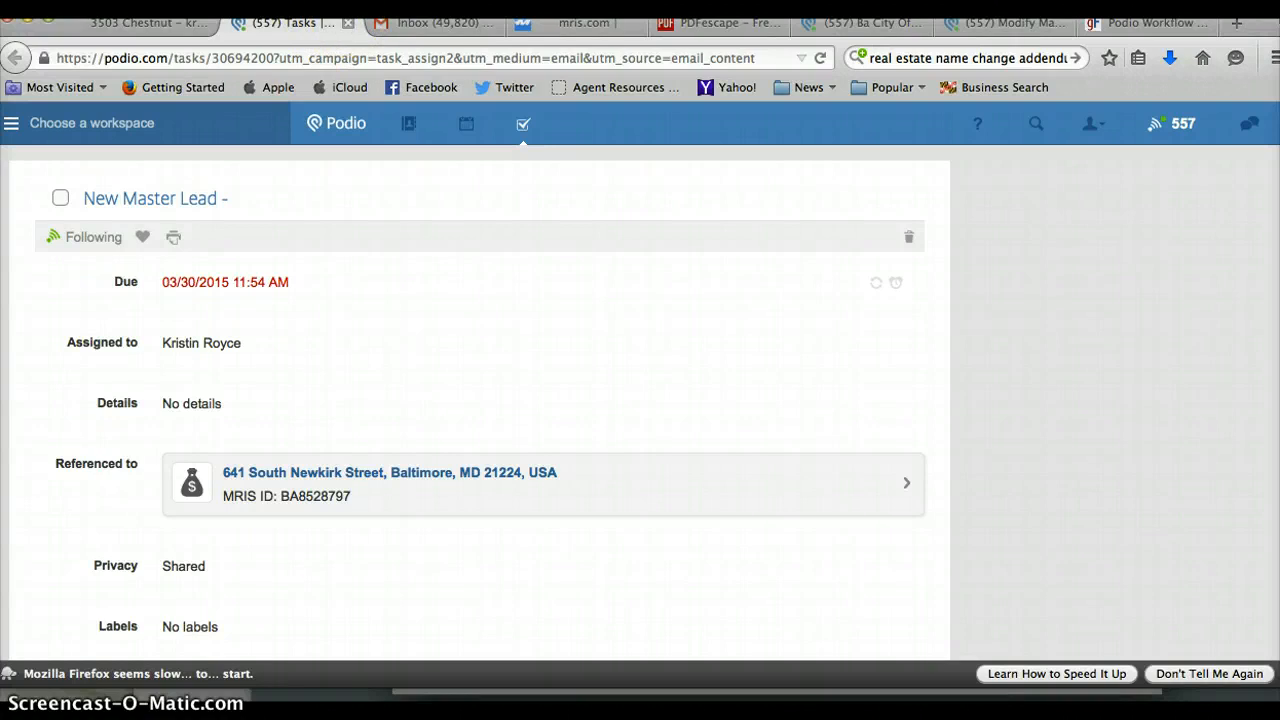
{"action": "left_click", "coordinate": [348, 22]}
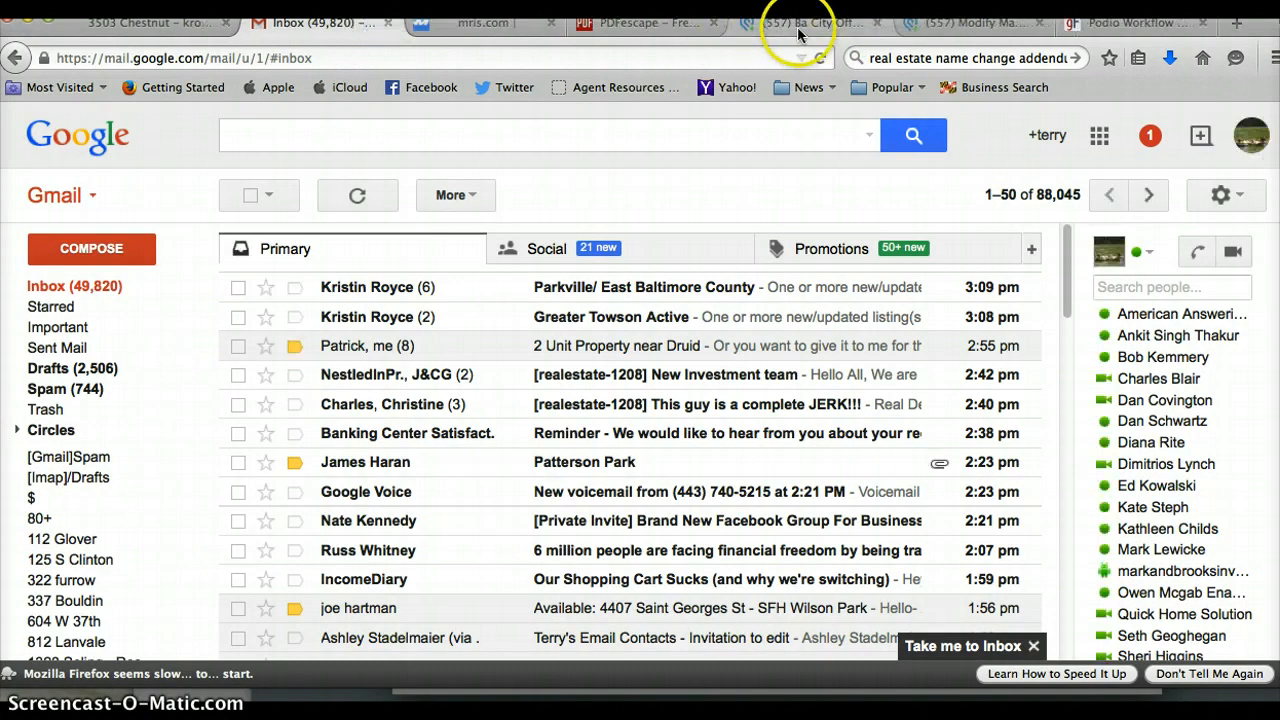
{"action": "left_click", "coordinate": [800, 24]}
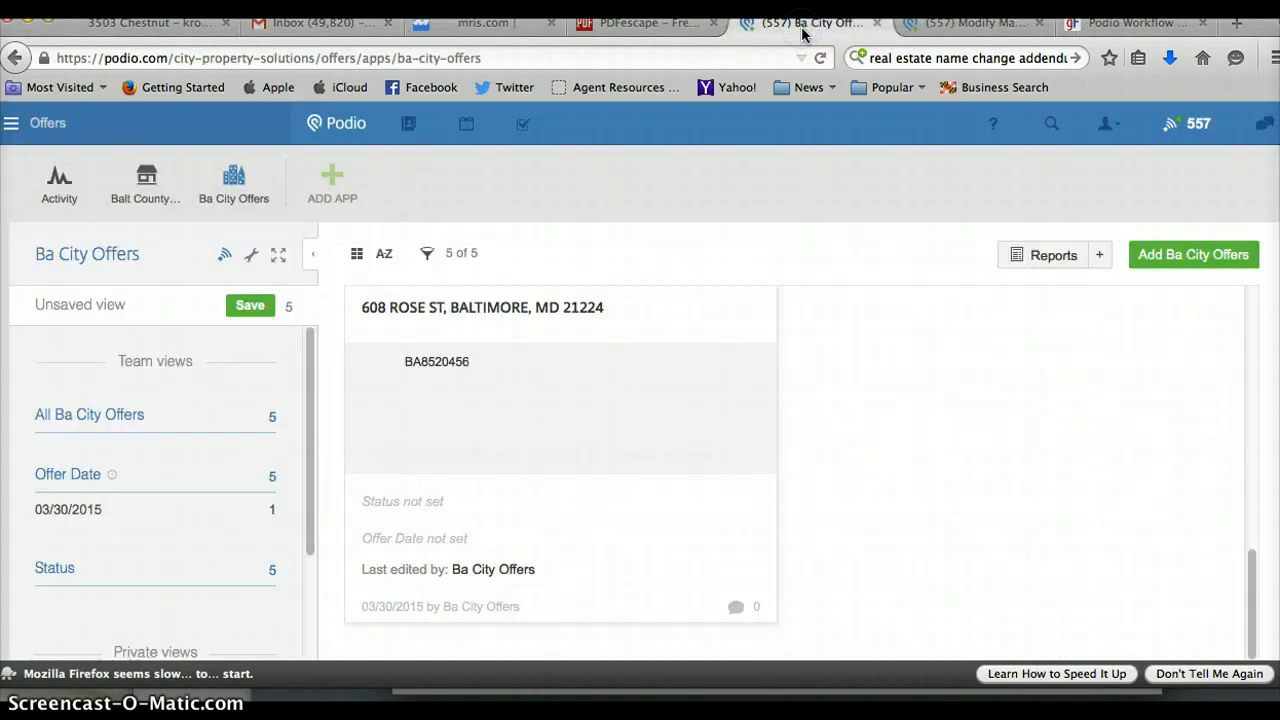
{"action": "left_click", "coordinate": [495, 328]}
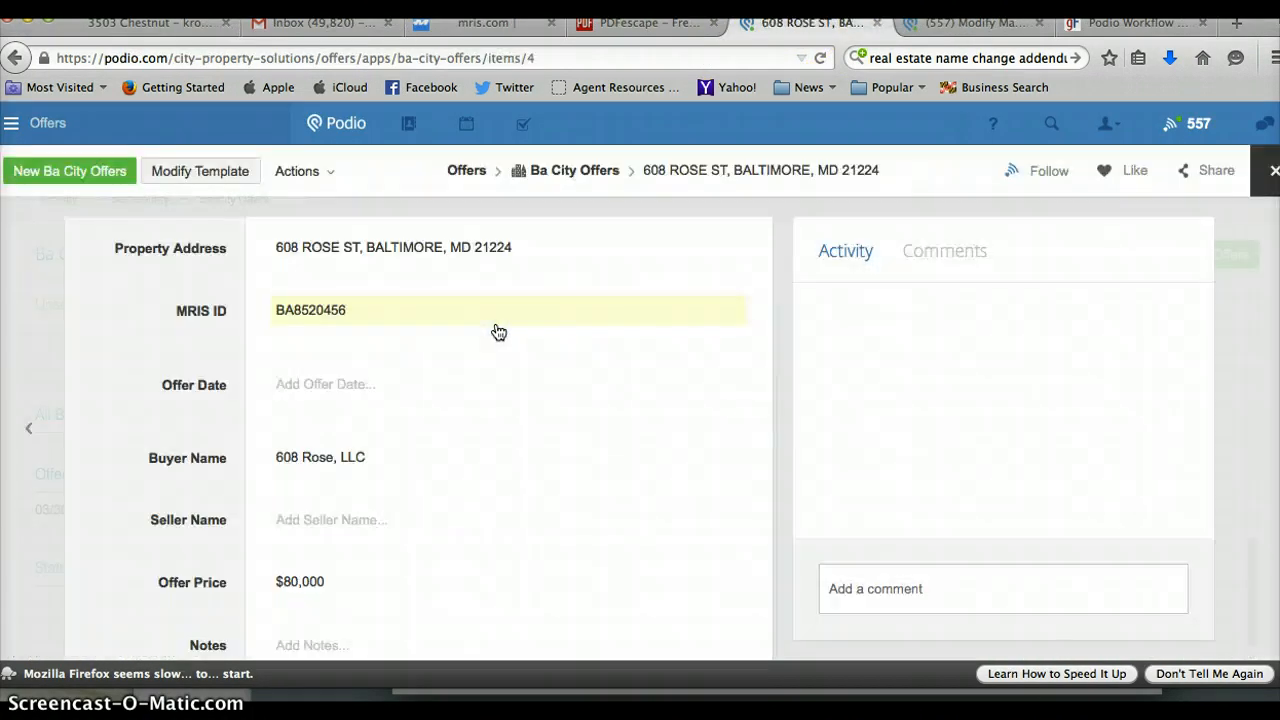
{"action": "left_click", "coordinate": [294, 319]}
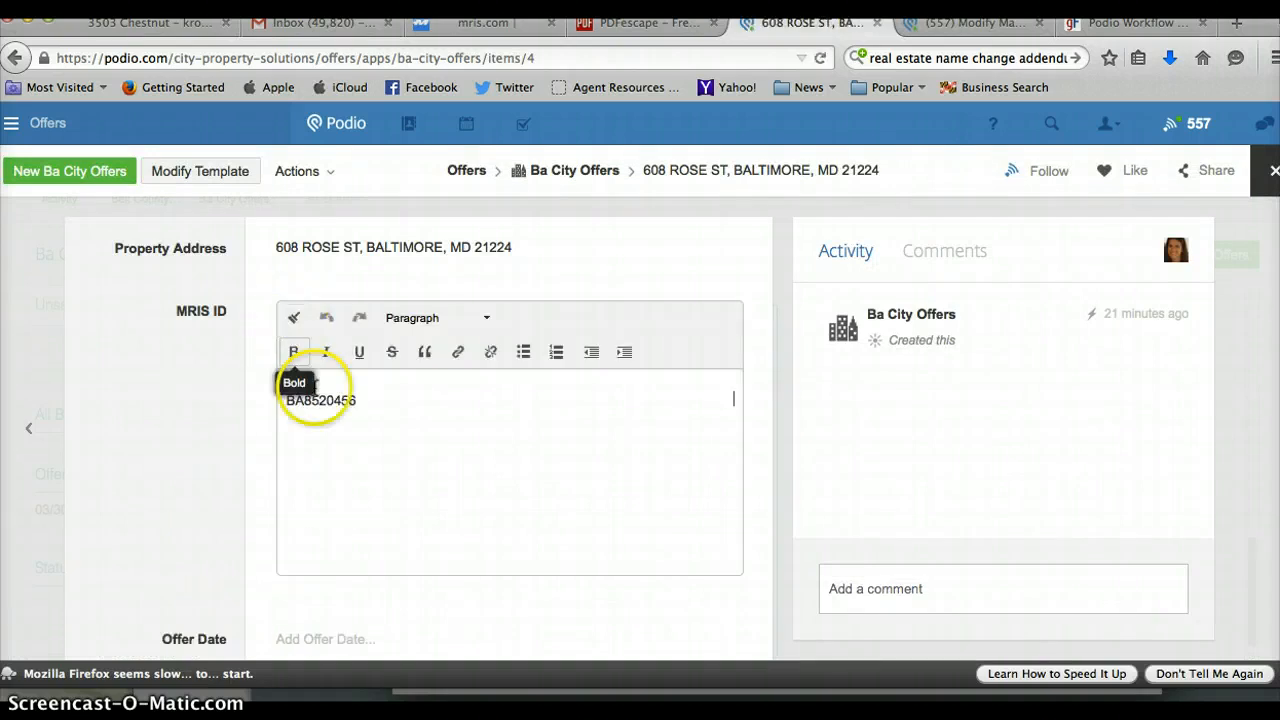
{"action": "double_click", "coordinate": [318, 398]}
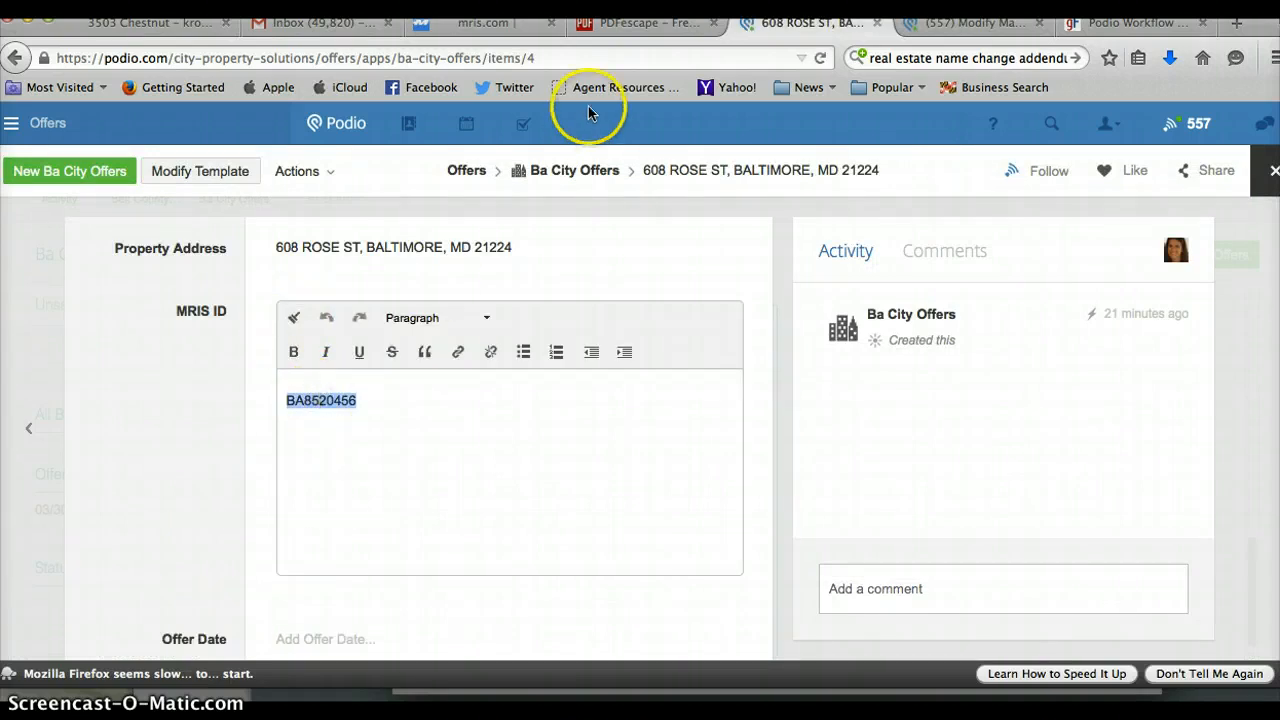
{"action": "left_click", "coordinate": [488, 22]}
{"action": "left_click", "coordinate": [865, 166]}
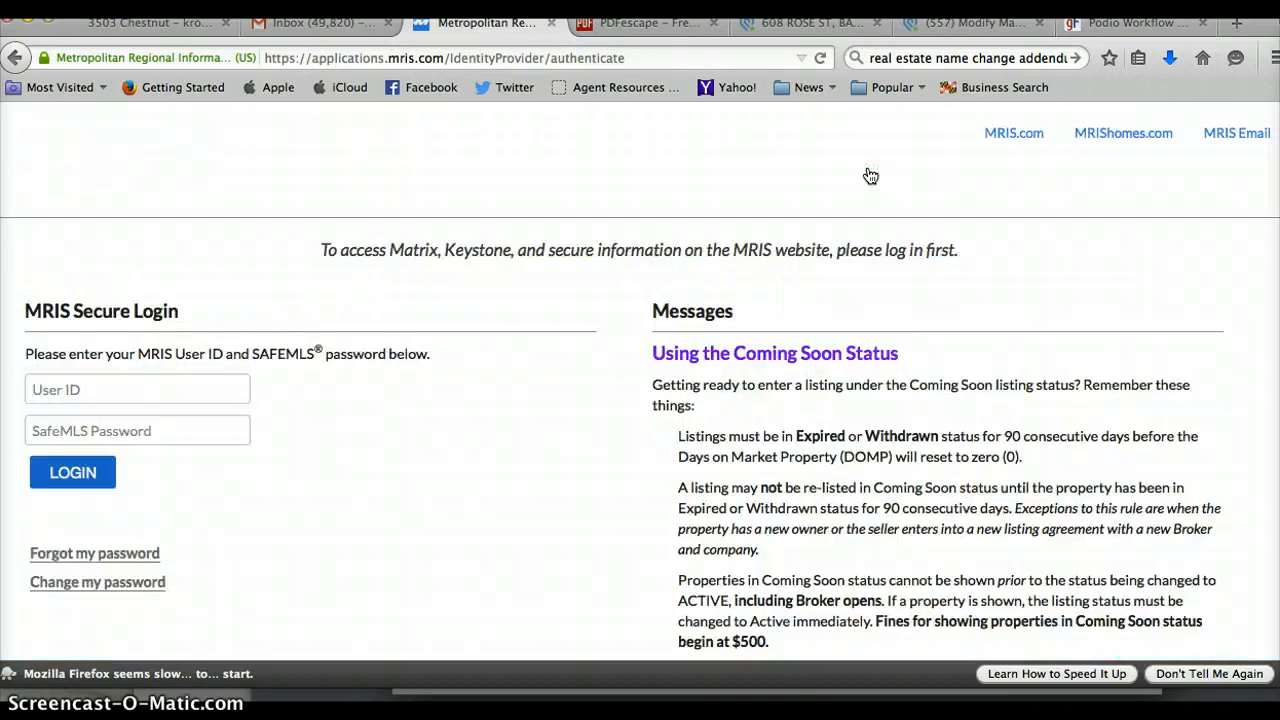
Log in to MRIS with the member's user ID and password, then open Matrix past the security warnings.
{"action": "left_click", "coordinate": [75, 470]}
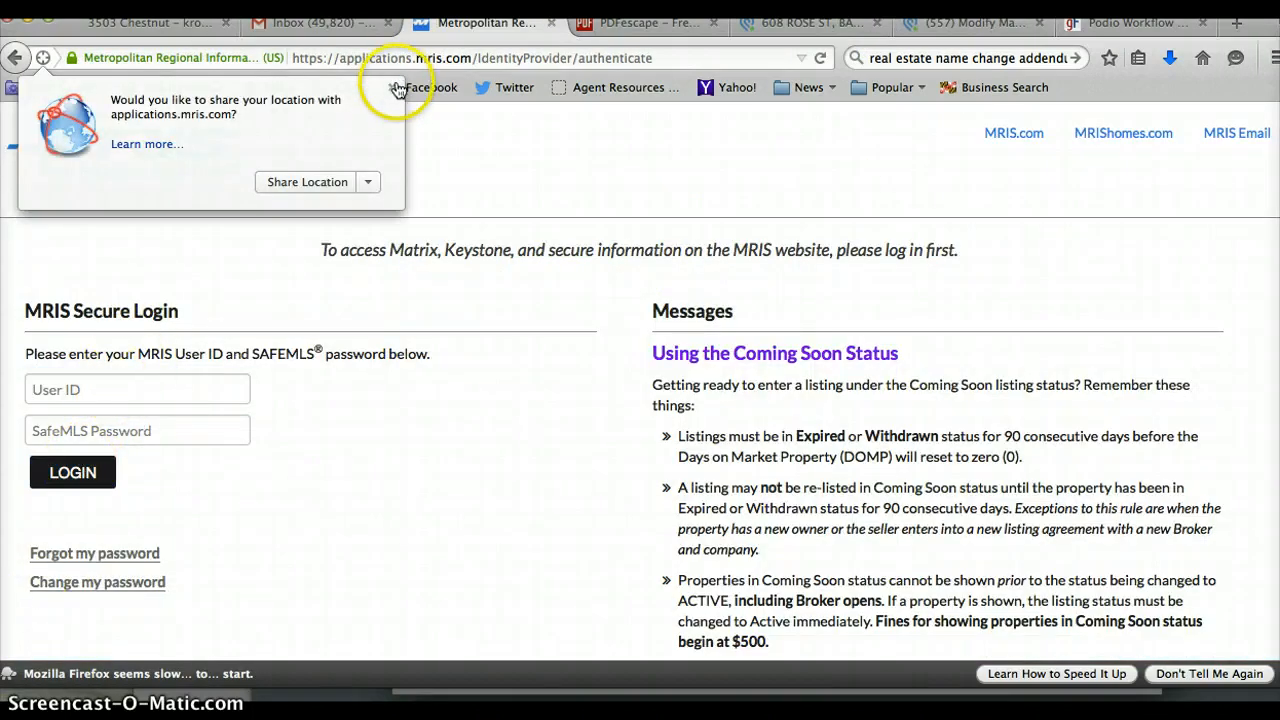
{"action": "left_click", "coordinate": [96, 387]}
{"action": "type", "text": "3053015"}
{"action": "key", "text": "Tab"}
{"action": "type", "text": "•"}
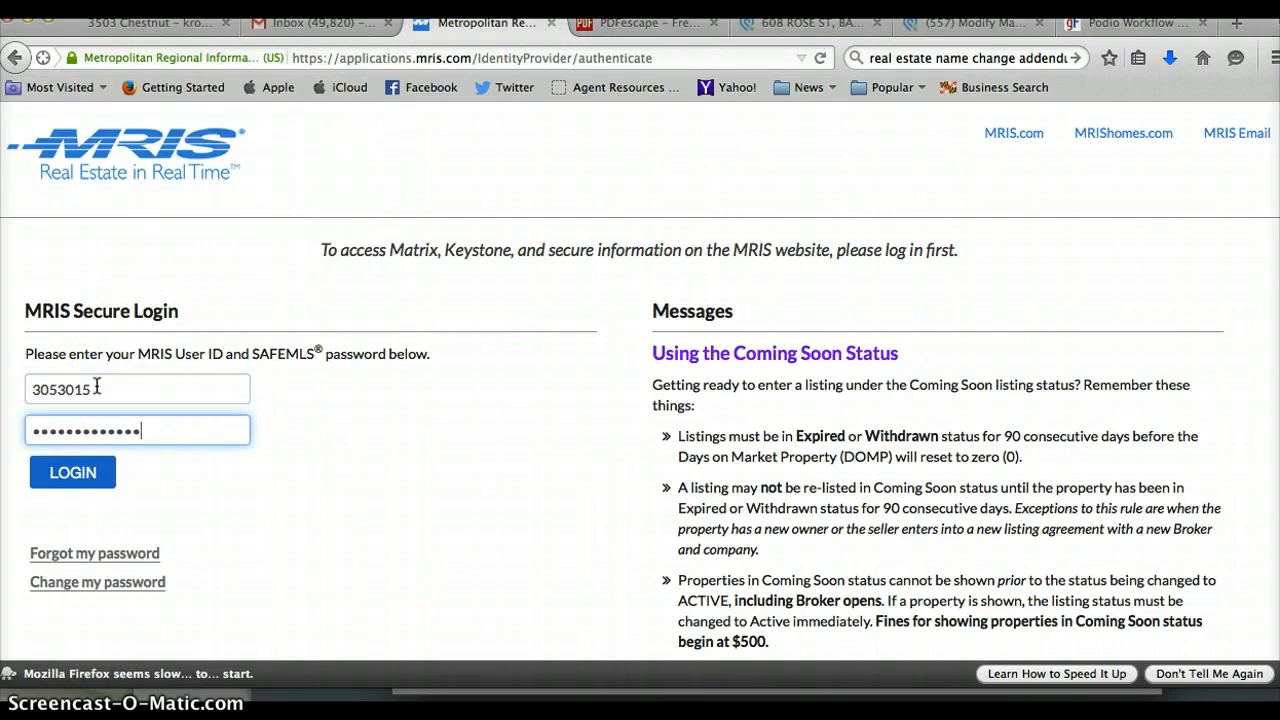
{"action": "key", "text": "Return"}
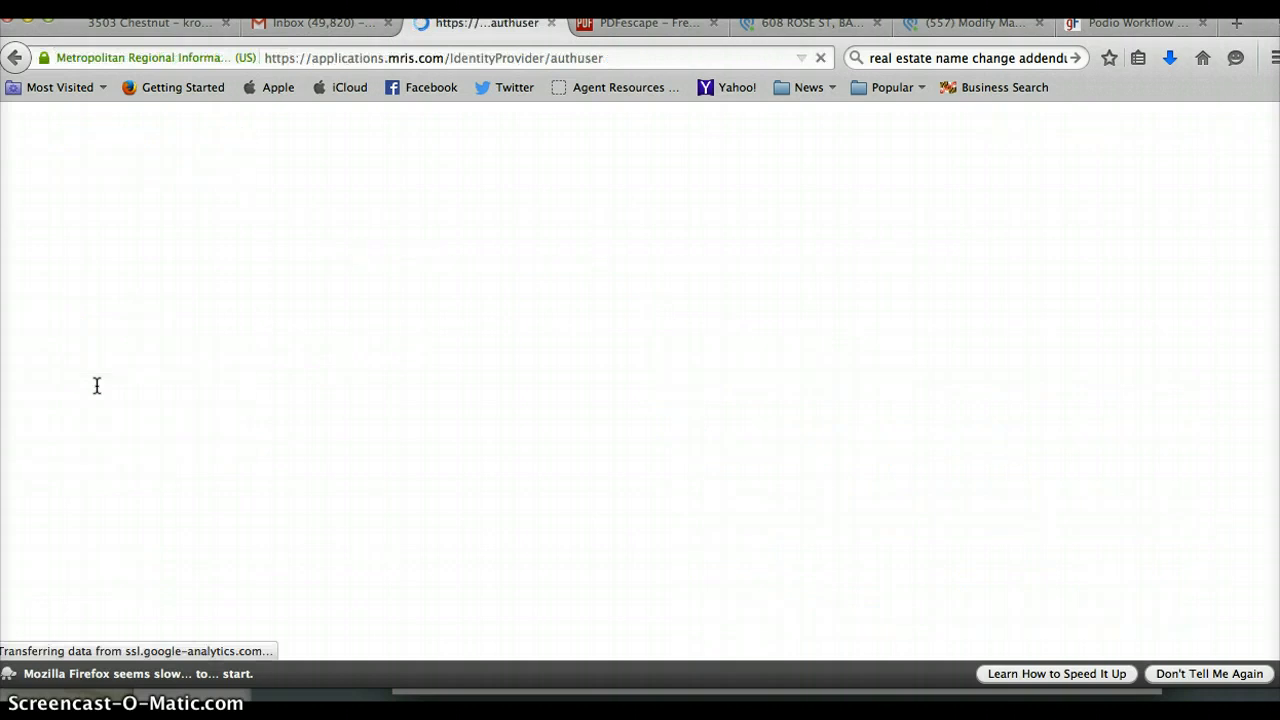
{"action": "key", "text": "Return"}
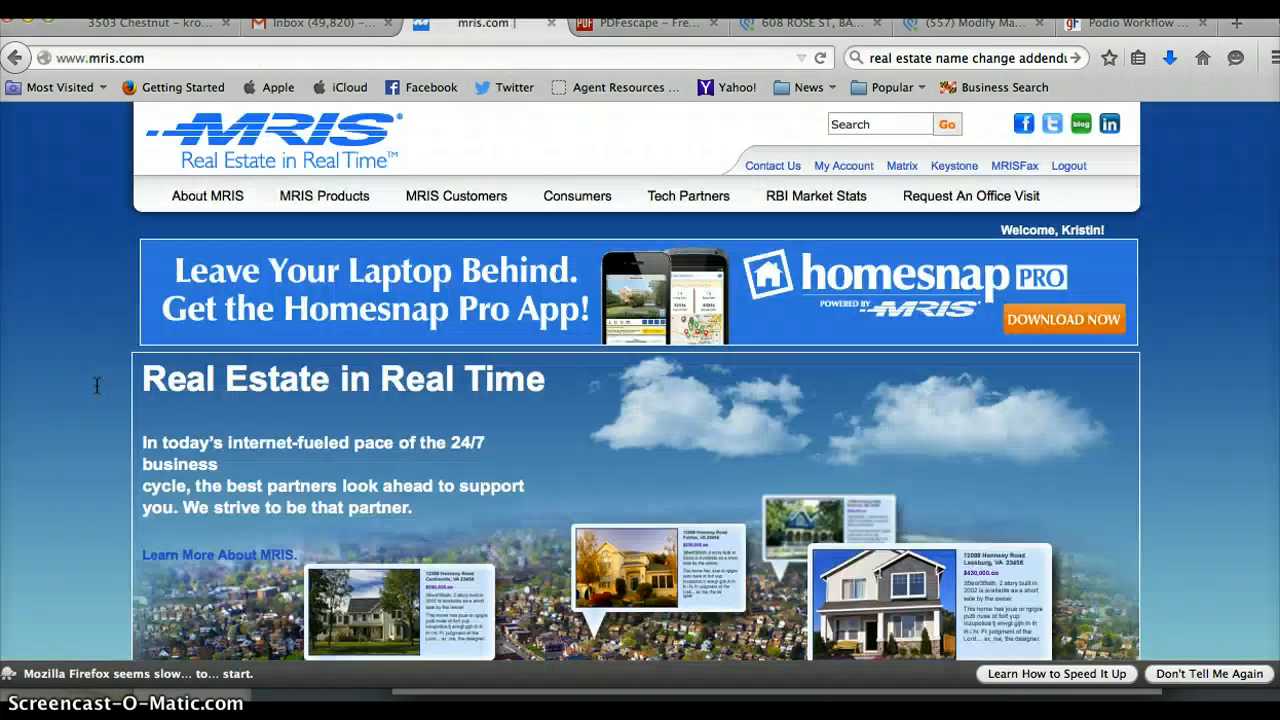
{"action": "left_click", "coordinate": [902, 166]}
{"action": "left_click", "coordinate": [825, 218]}
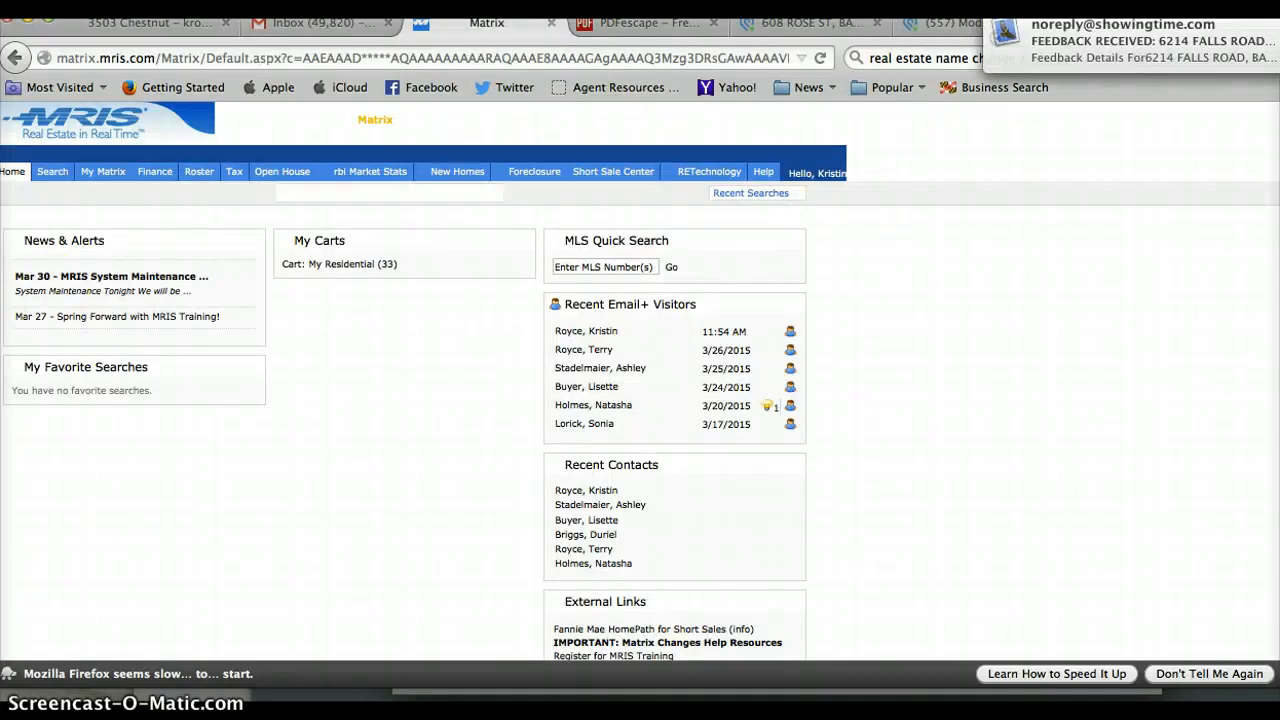
{"action": "left_click", "coordinate": [45, 176]}
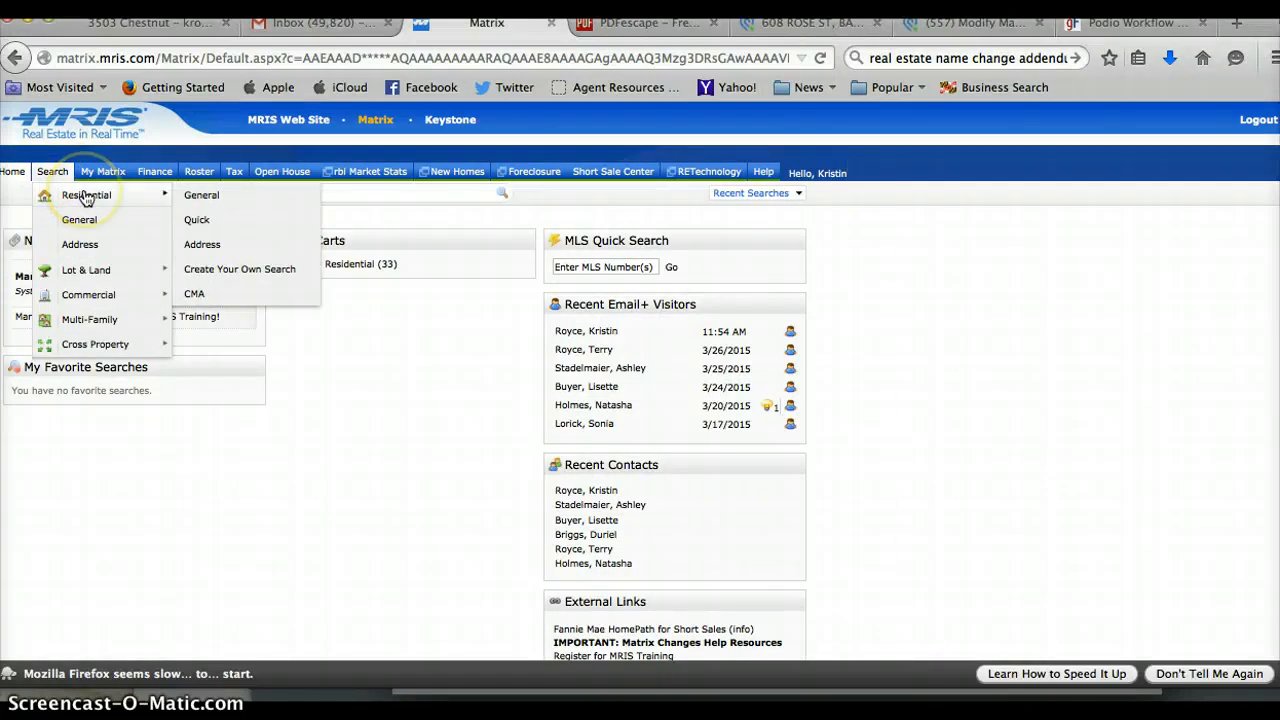
{"action": "left_click", "coordinate": [87, 196]}
{"action": "left_click", "coordinate": [50, 172]}
{"action": "left_click", "coordinate": [205, 196]}
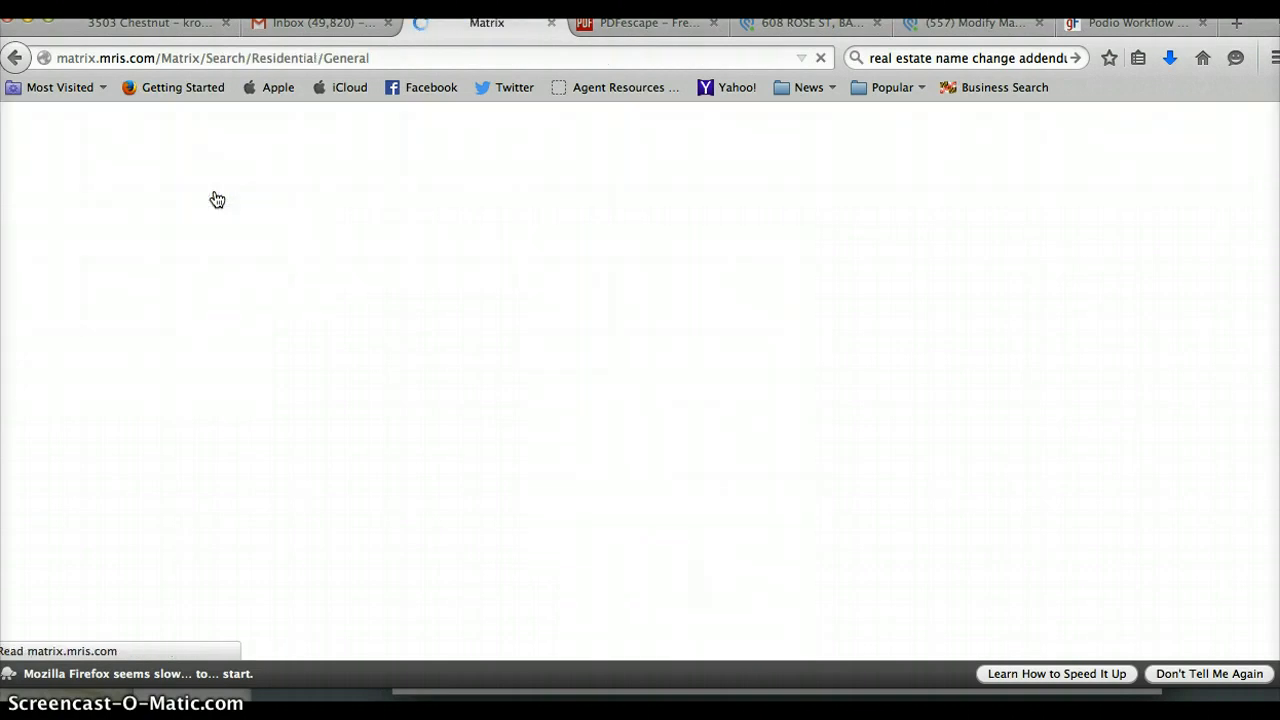
{"action": "left_click", "coordinate": [16, 58]}
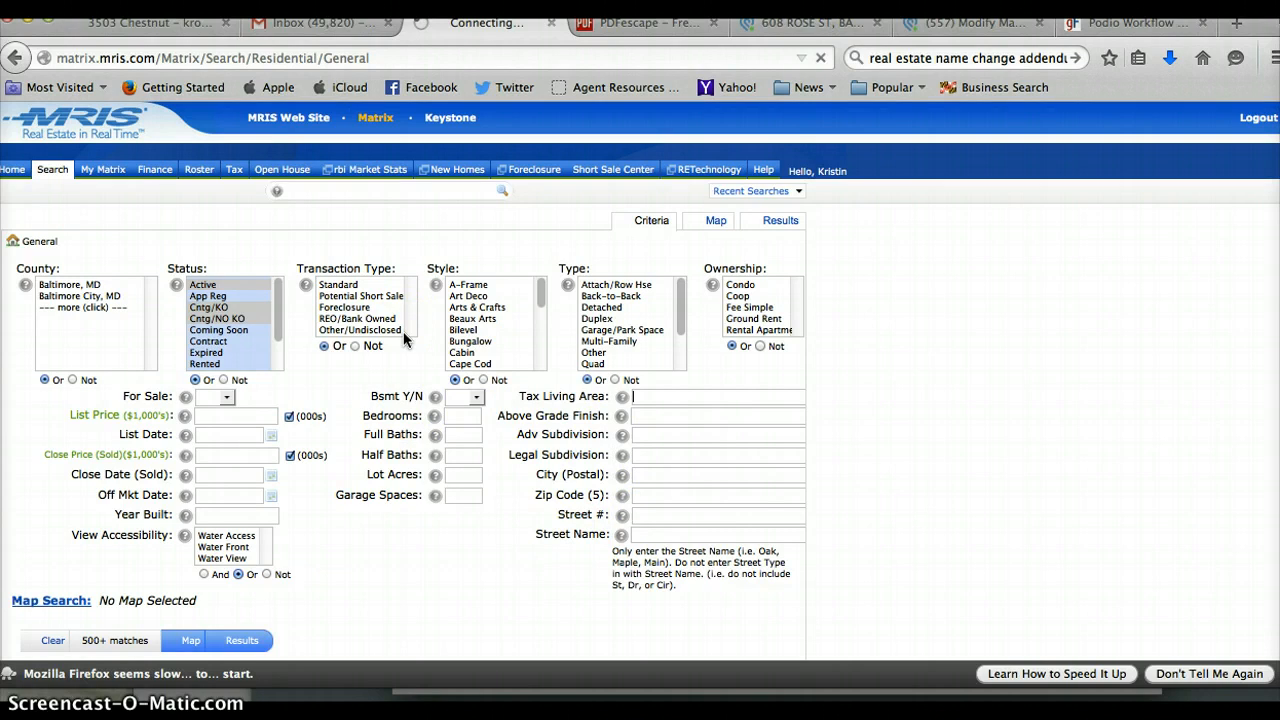
{"action": "mouse_move", "coordinate": [66, 175]}
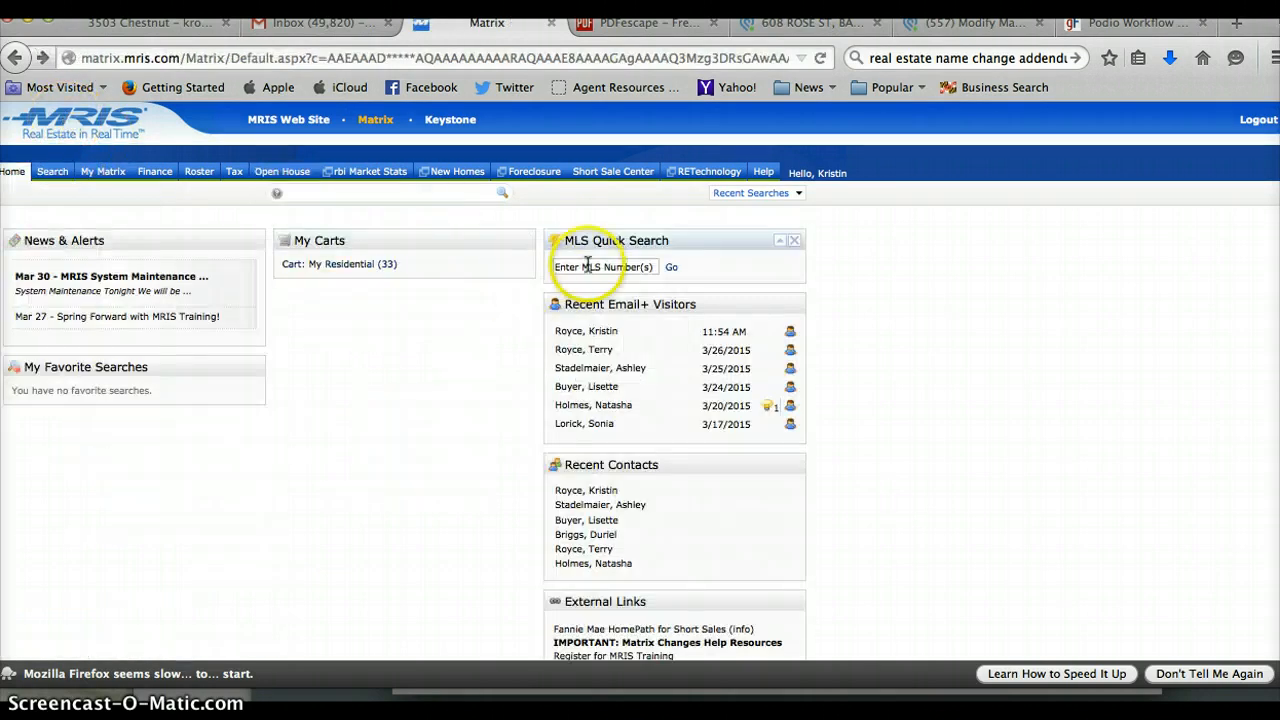
{"action": "left_click", "coordinate": [588, 265]}
{"action": "type", "text": "BA8581456"}
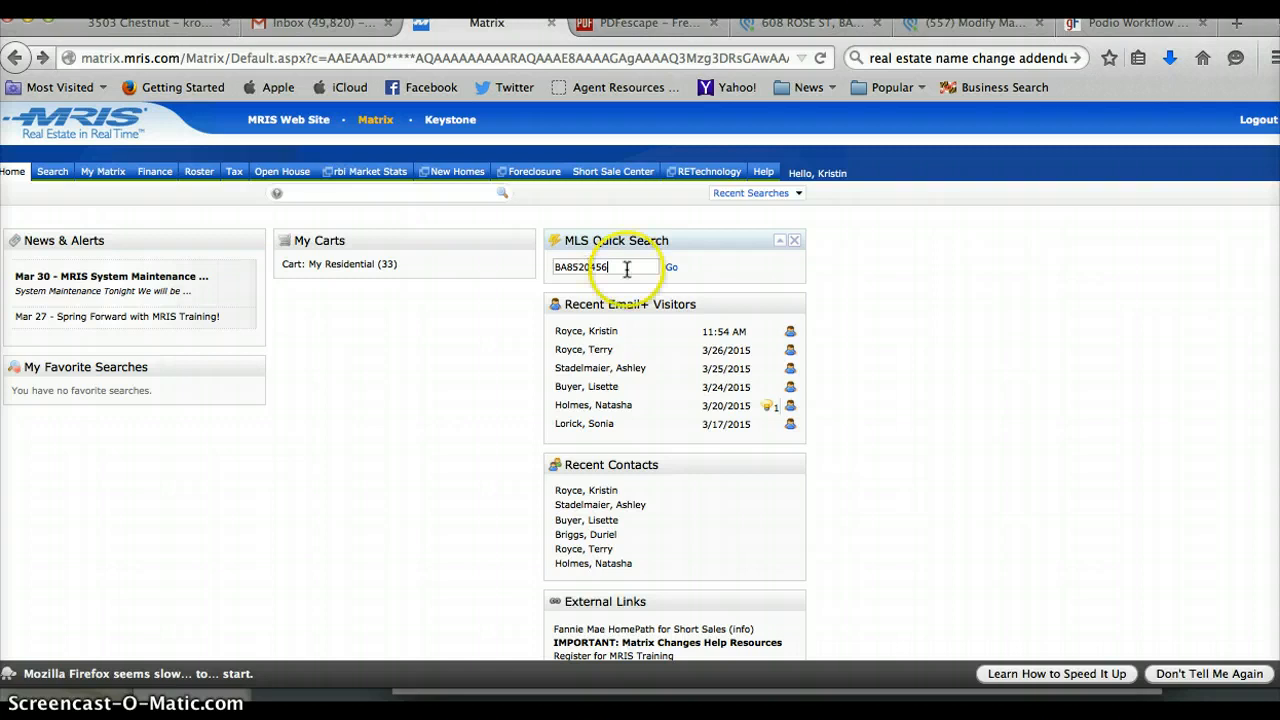
{"action": "left_click", "coordinate": [668, 267]}
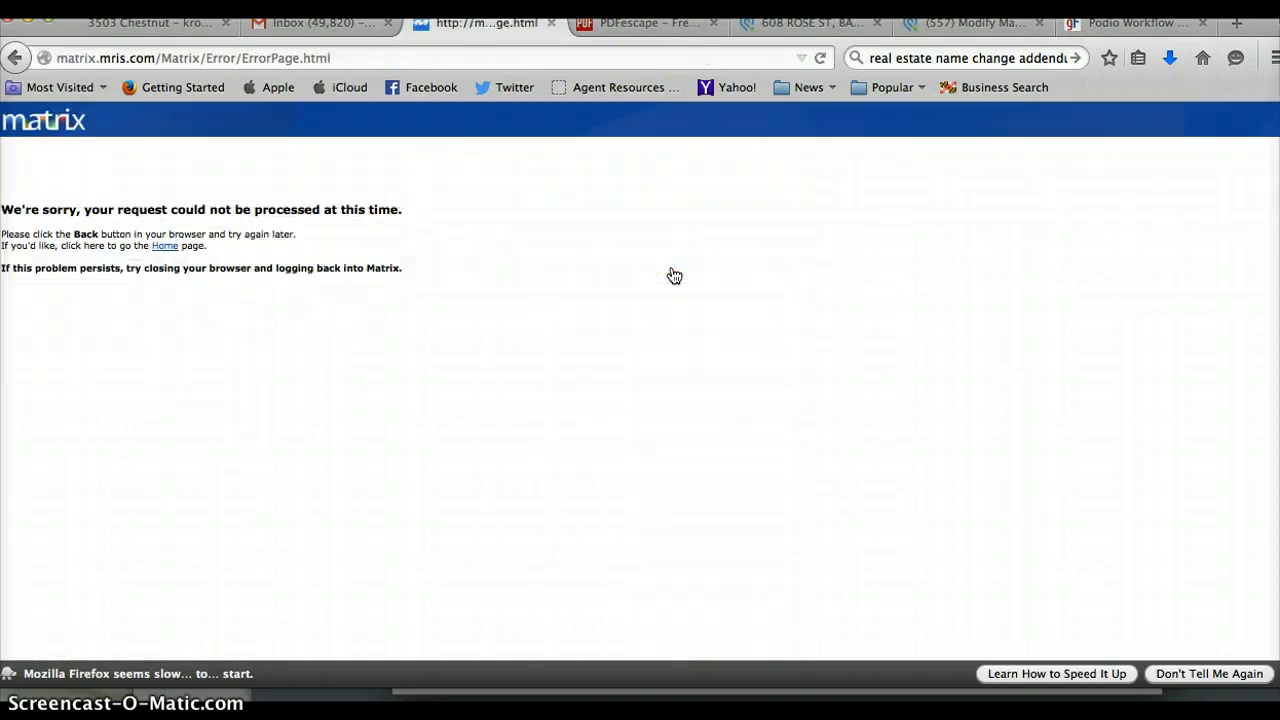
{"action": "left_click", "coordinate": [165, 247]}
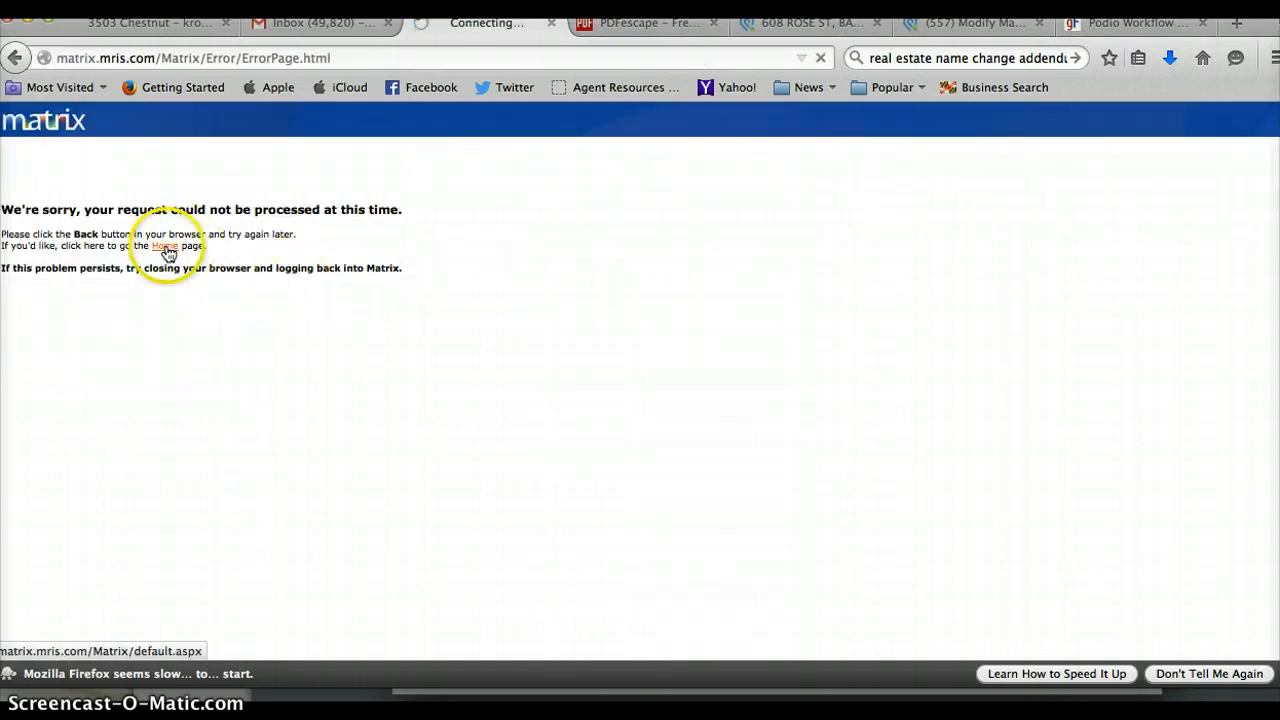
{"action": "left_click", "coordinate": [591, 267]}
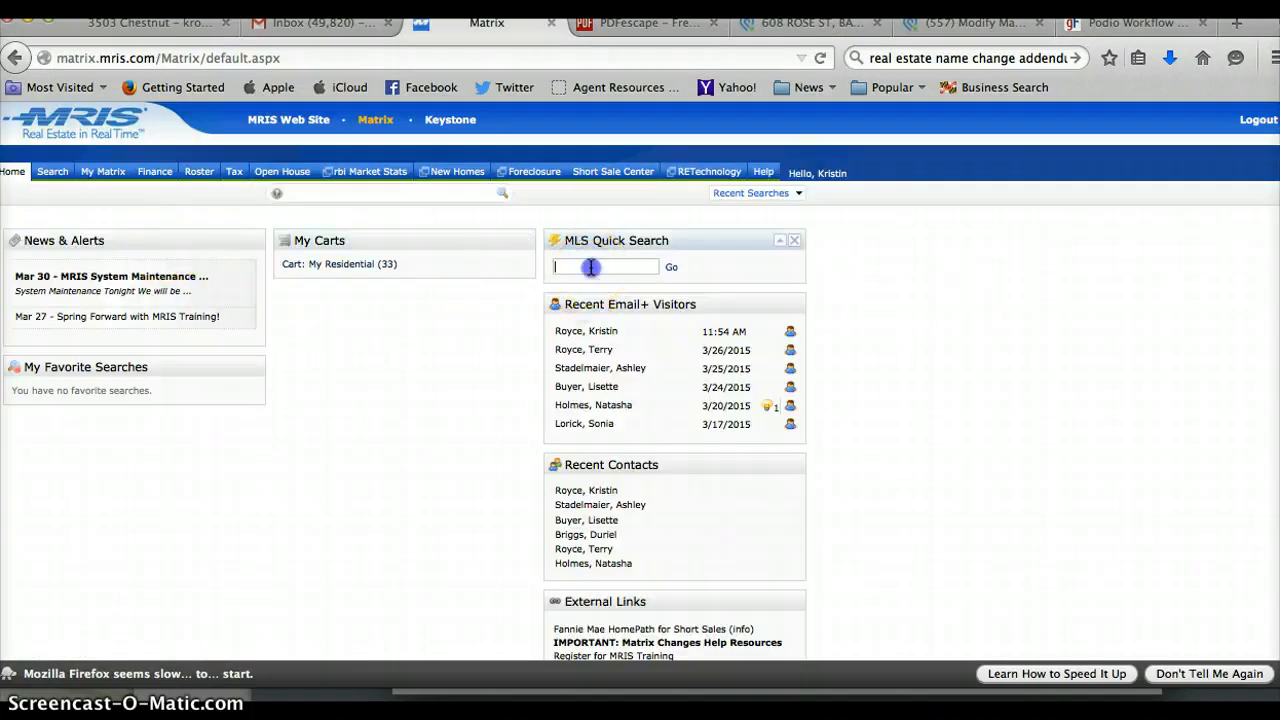
{"action": "left_click", "coordinate": [671, 267]}
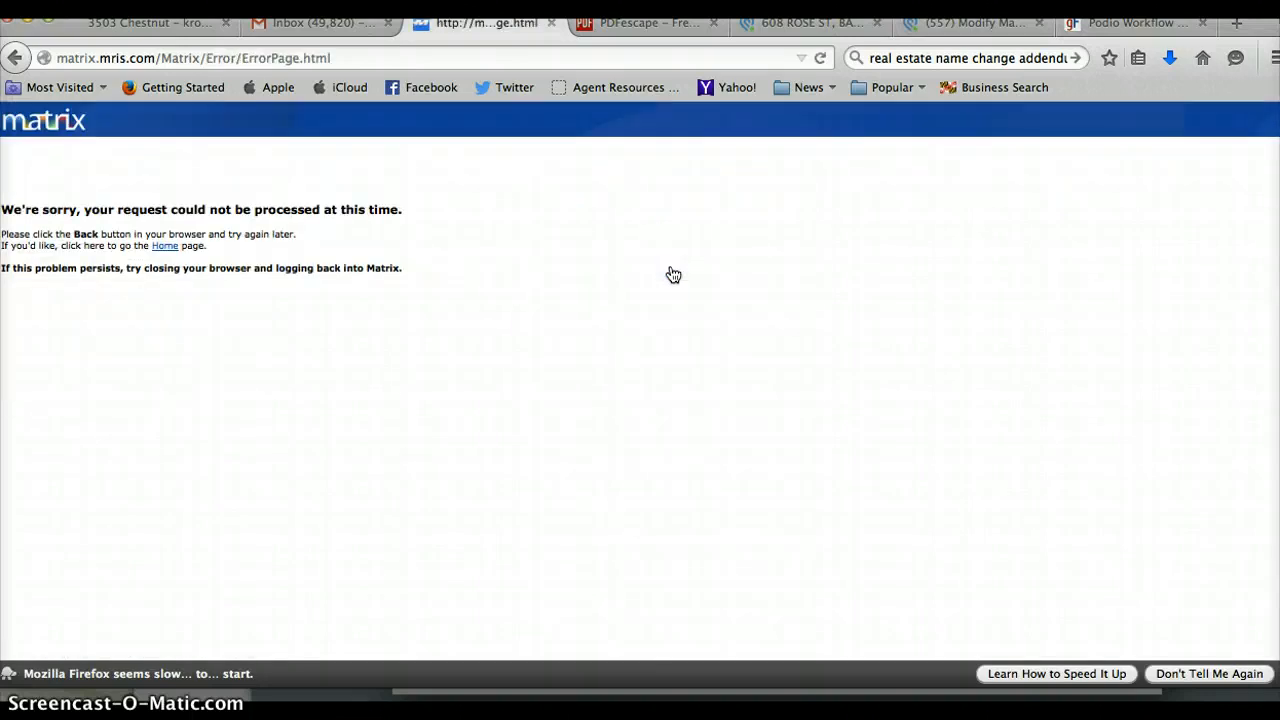
{"action": "left_click", "coordinate": [166, 247]}
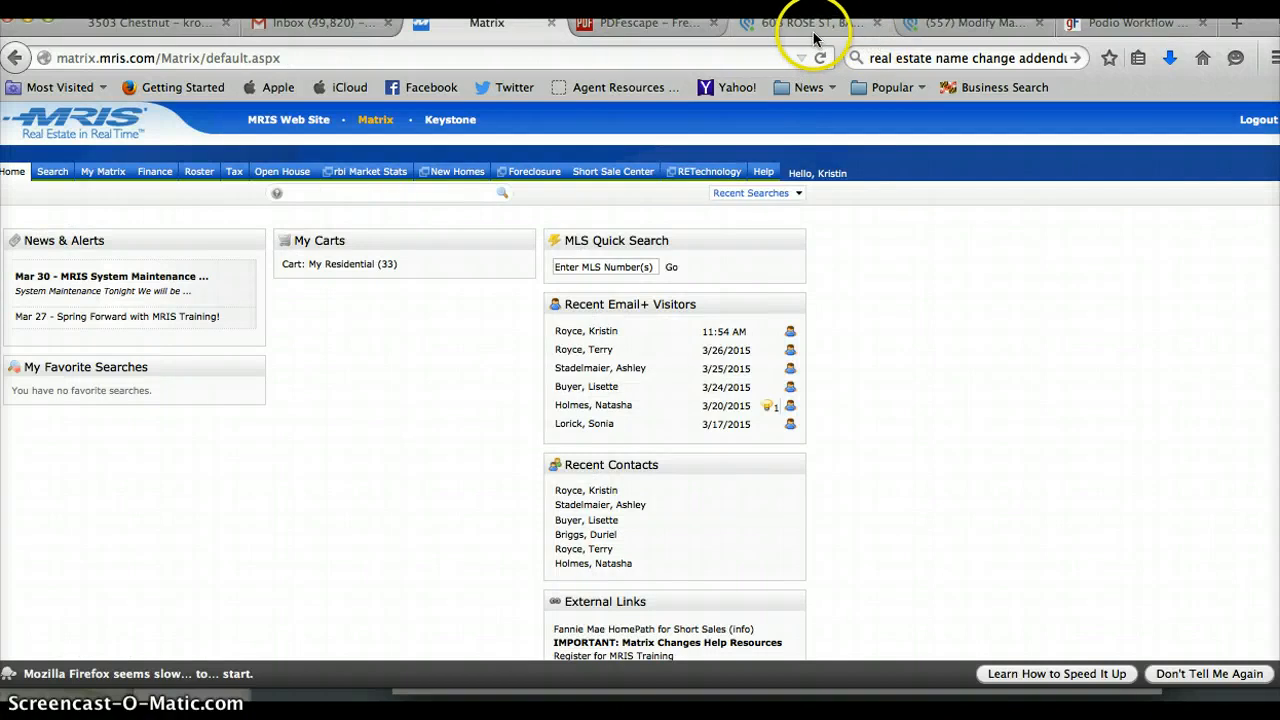
{"action": "mouse_move", "coordinate": [52, 171]}
{"action": "left_click", "coordinate": [75, 247]}
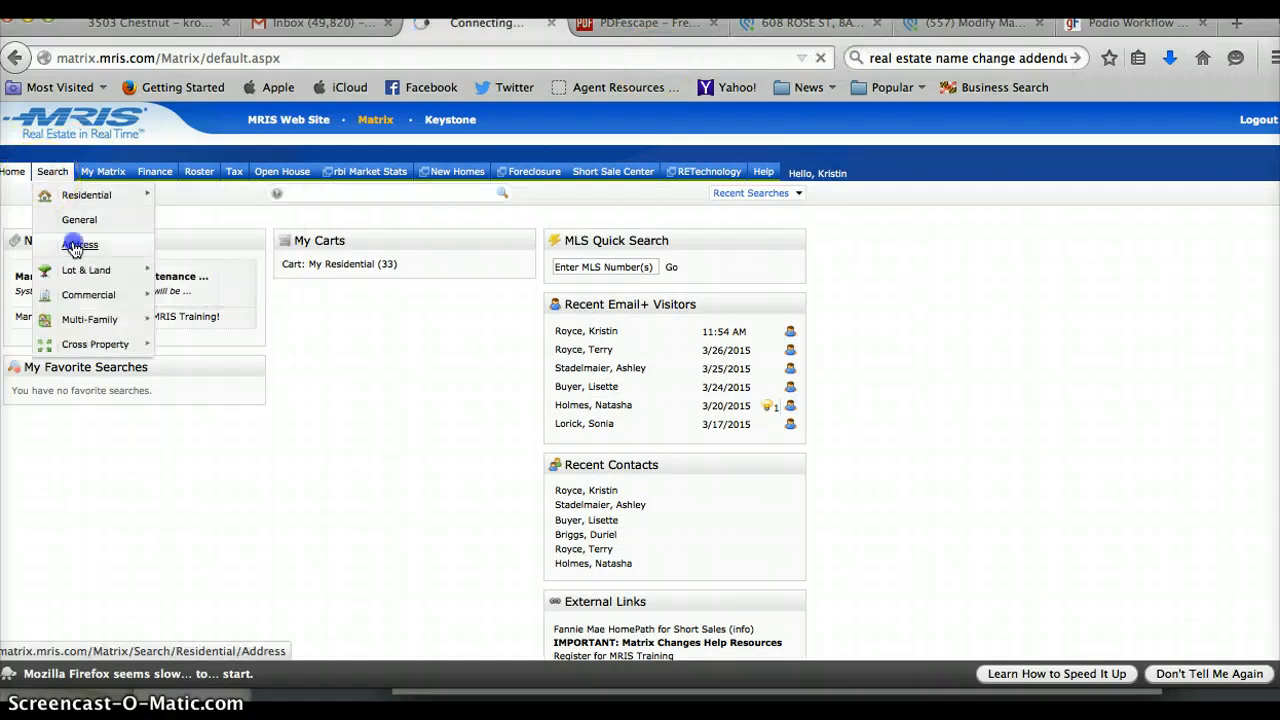
{"action": "left_click", "coordinate": [440, 442]}
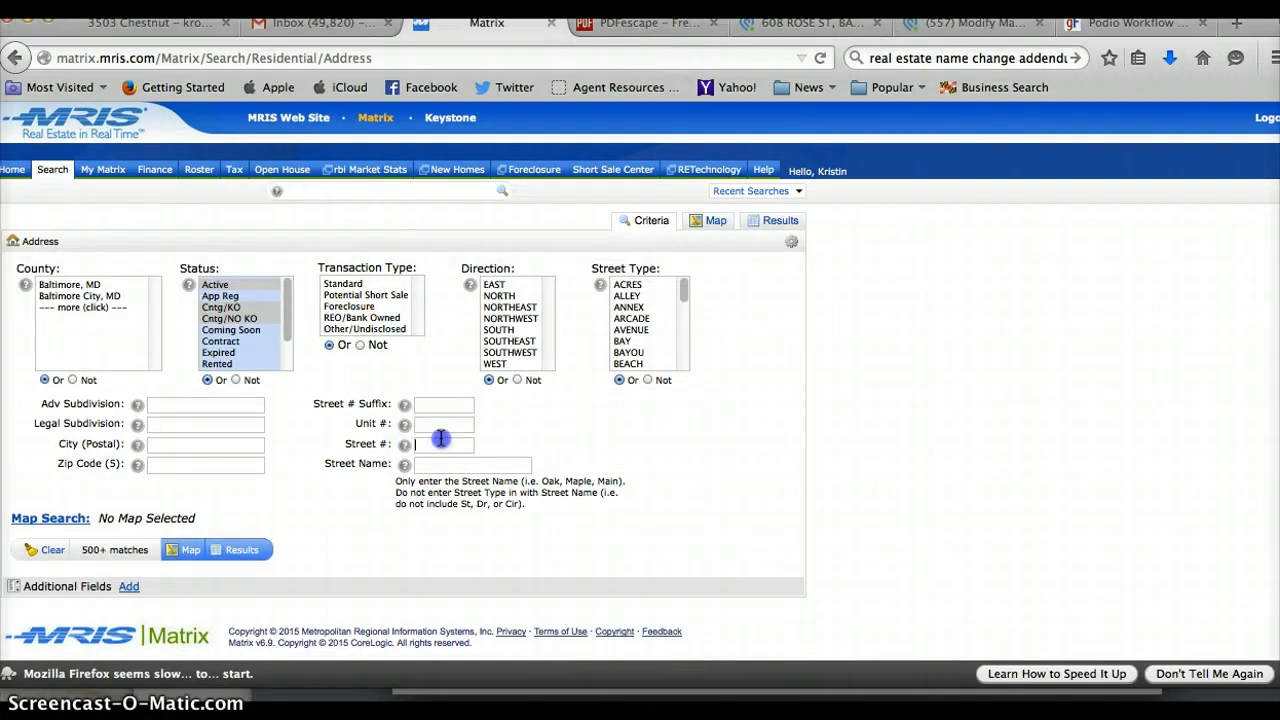
{"action": "type", "text": "608"}
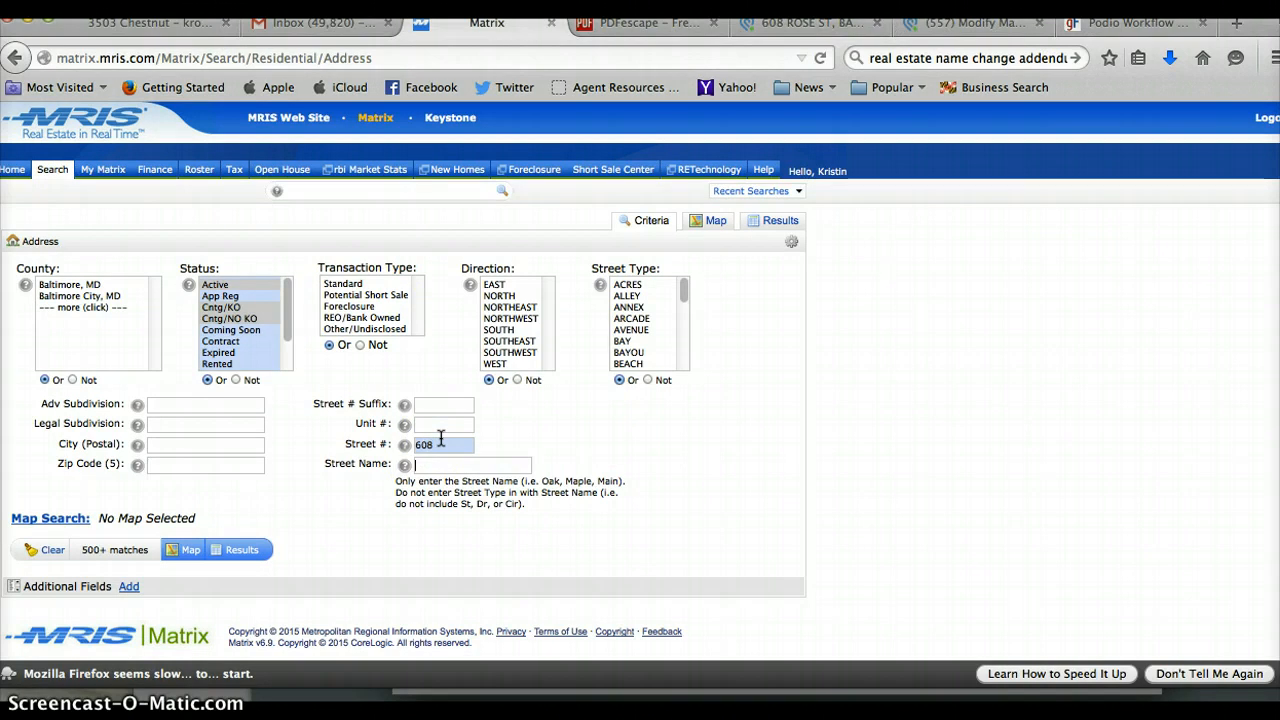
{"action": "key", "text": "Tab"}
{"action": "type", "text": "ro"}
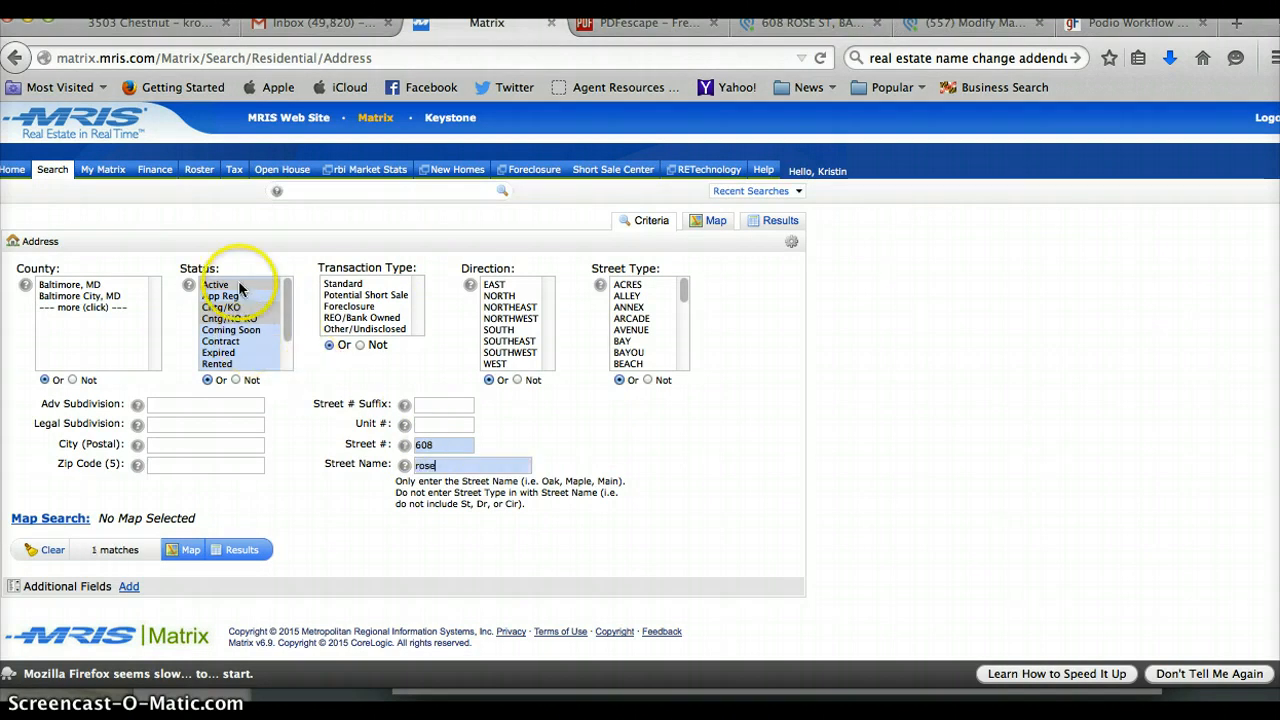
{"action": "left_click", "coordinate": [238, 551]}
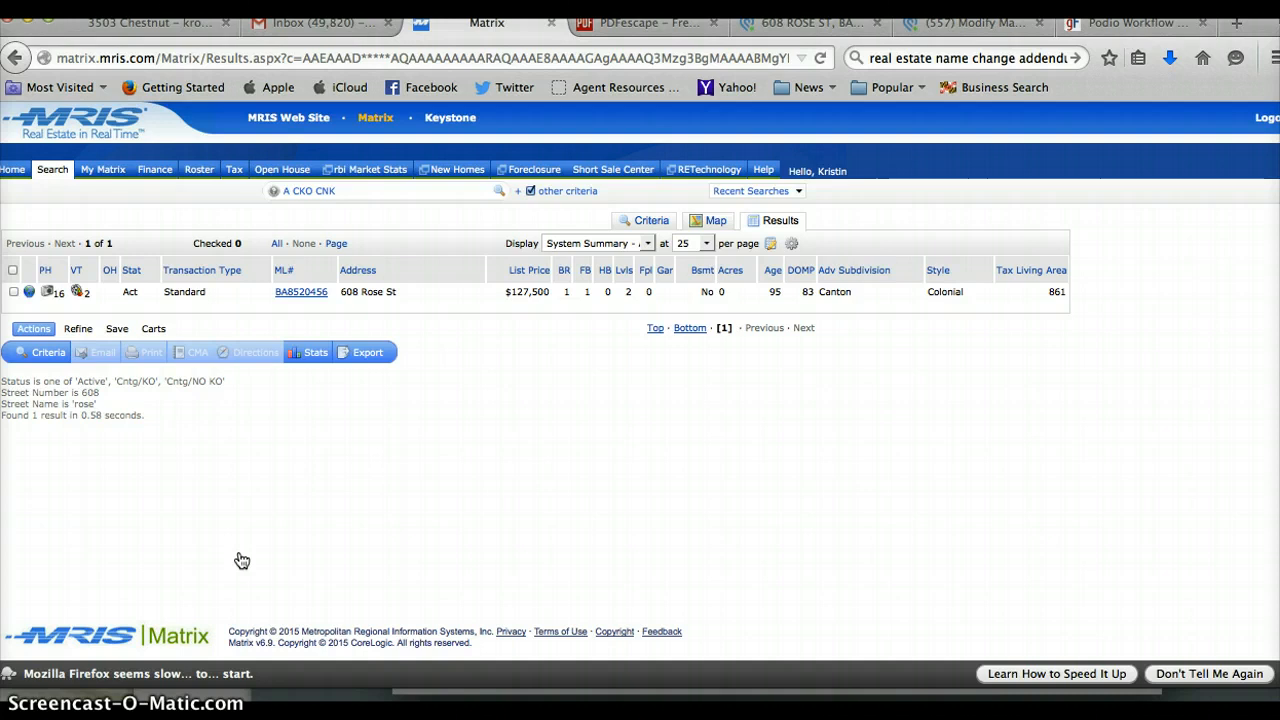
{"action": "left_click", "coordinate": [318, 293]}
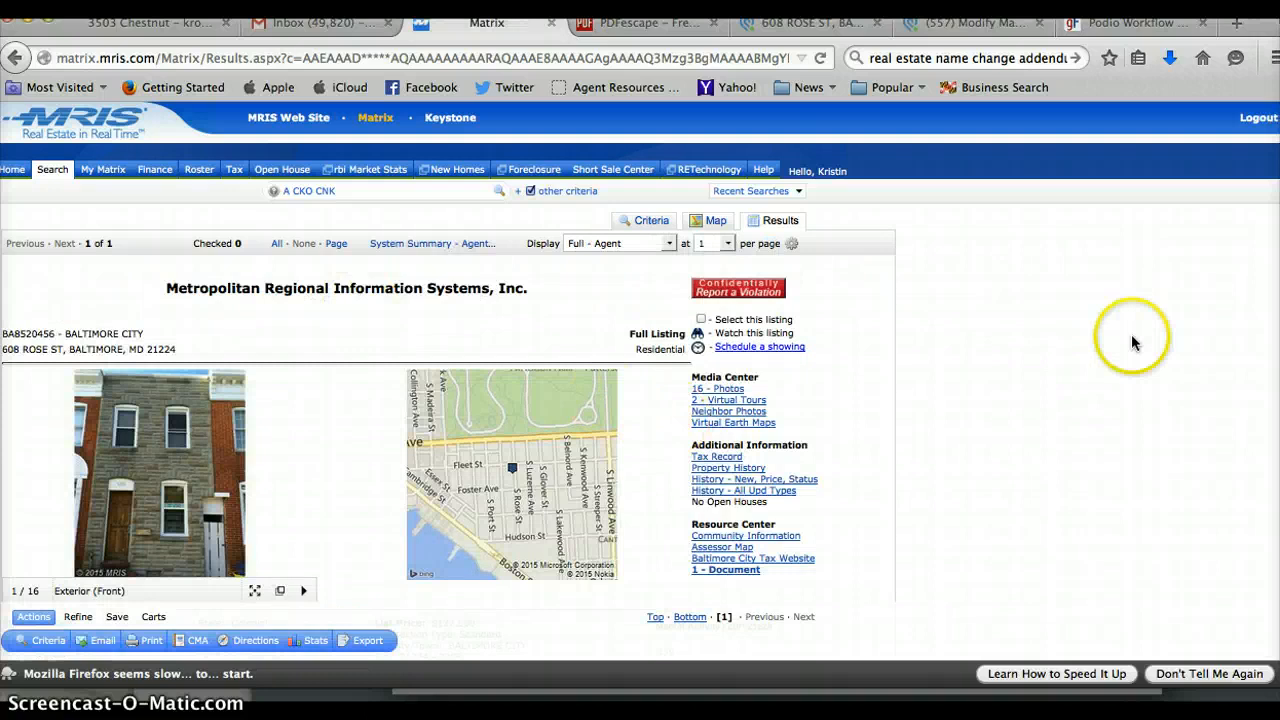
{"action": "scroll", "coordinate": [640, 380], "scroll_direction": "down", "scroll_amount": 4}
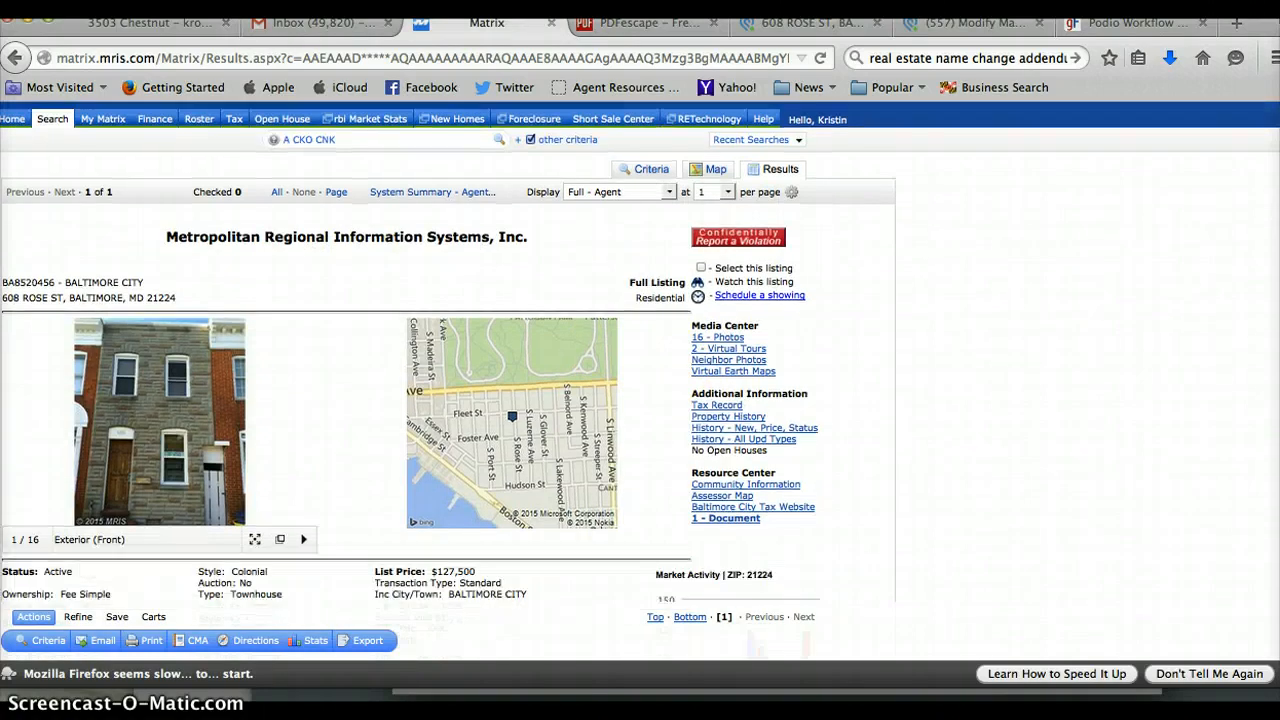
{"action": "scroll", "coordinate": [640, 380], "scroll_direction": "down", "scroll_amount": 1}
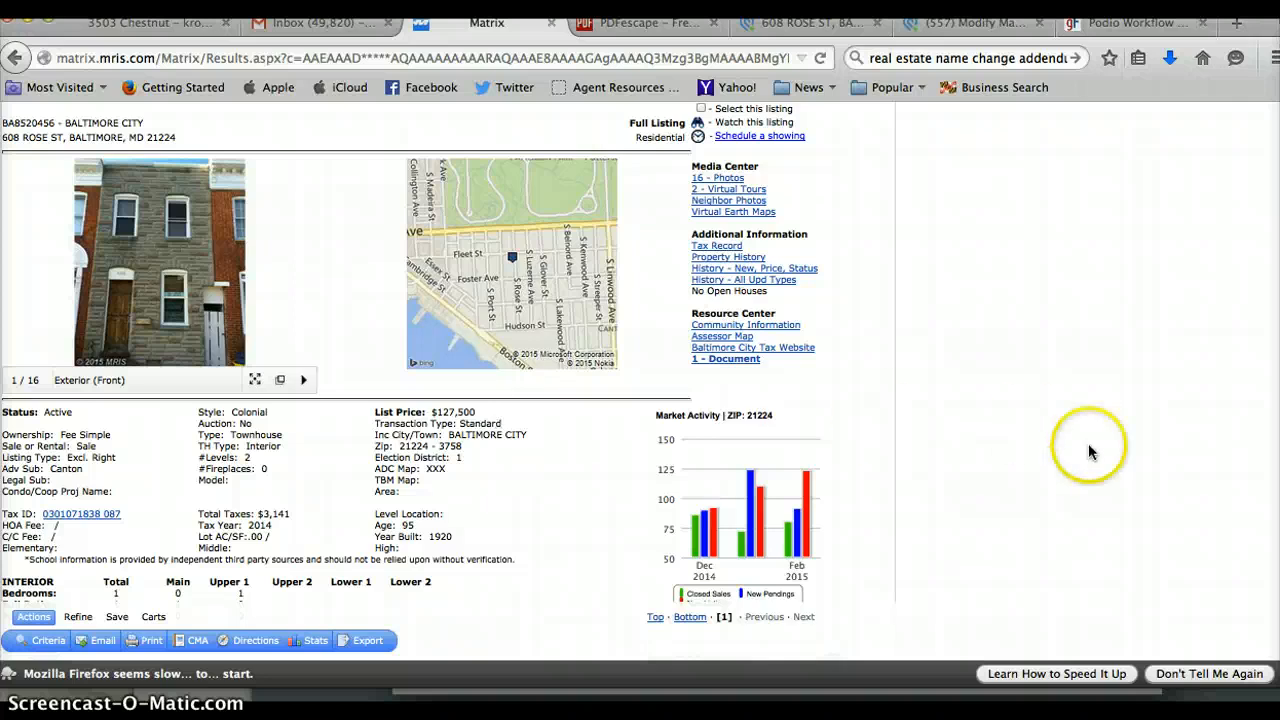
{"action": "scroll", "coordinate": [448, 356], "scroll_direction": "up", "scroll_amount": 4}
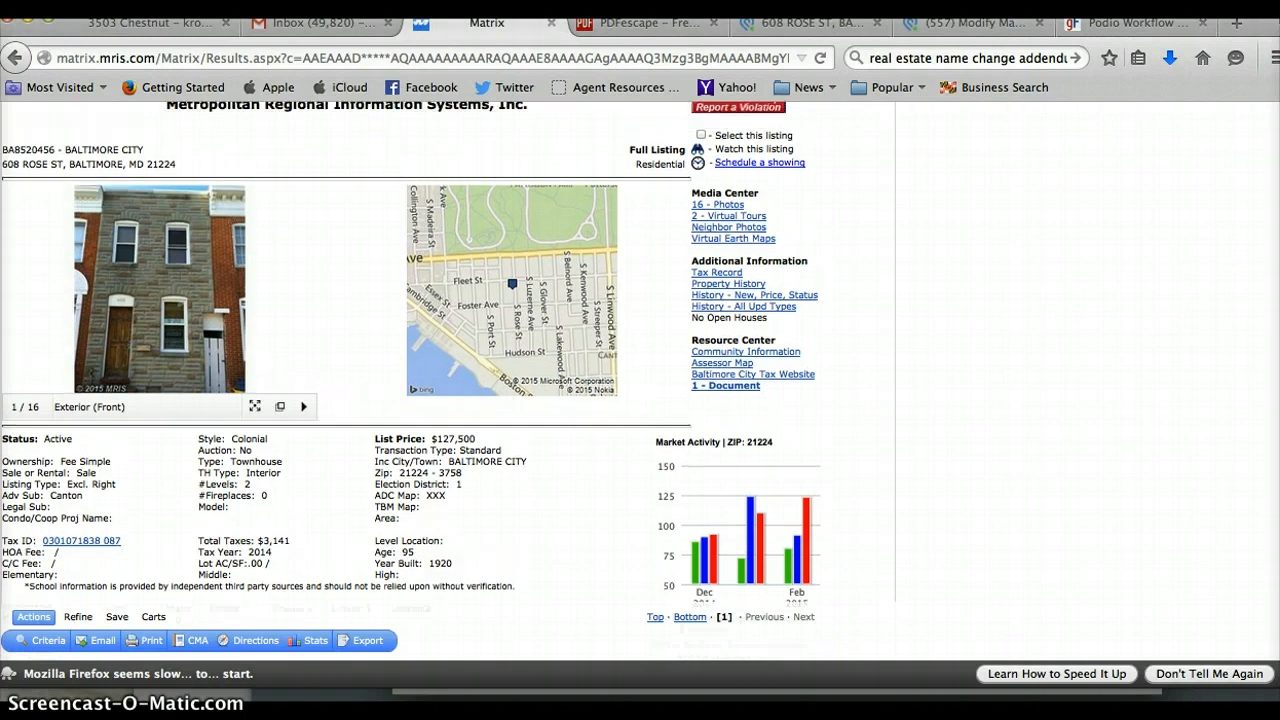
{"action": "scroll", "coordinate": [448, 356], "scroll_direction": "down", "scroll_amount": 5}
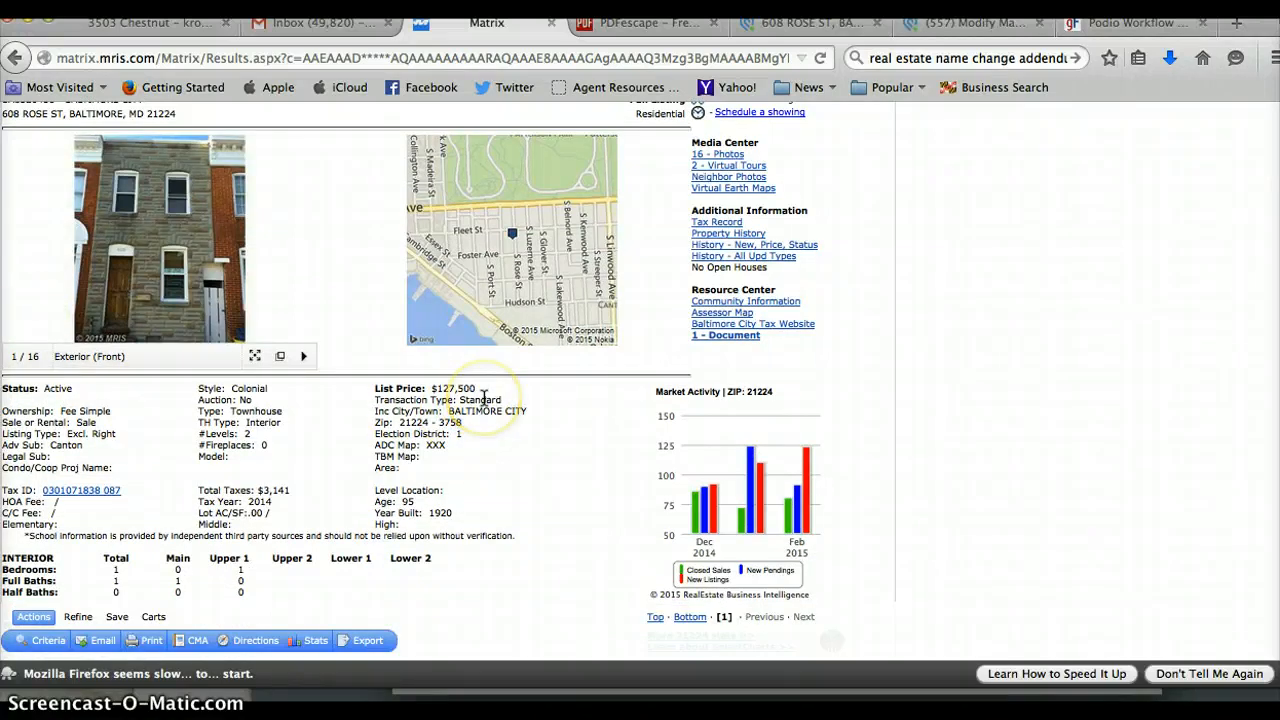
Save the listing's All Documents.pdf from DocCentral to the computer.
{"action": "left_click", "coordinate": [722, 336]}
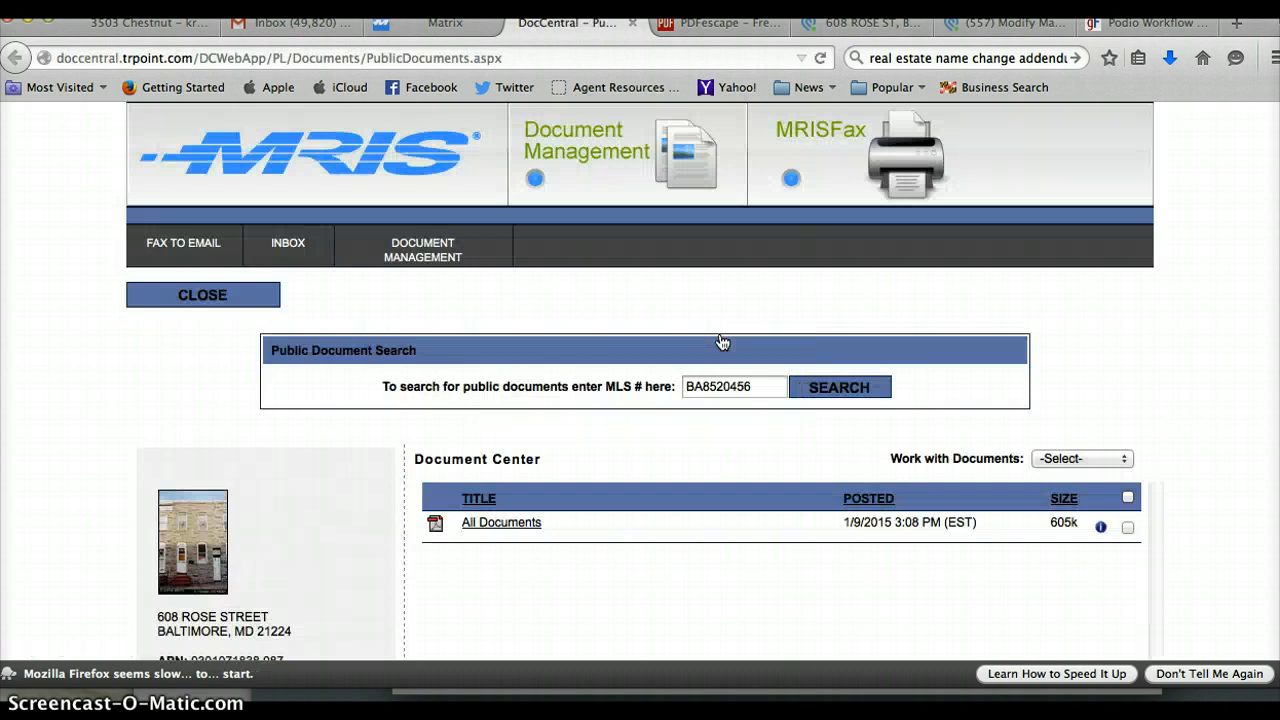
{"action": "left_click", "coordinate": [503, 527]}
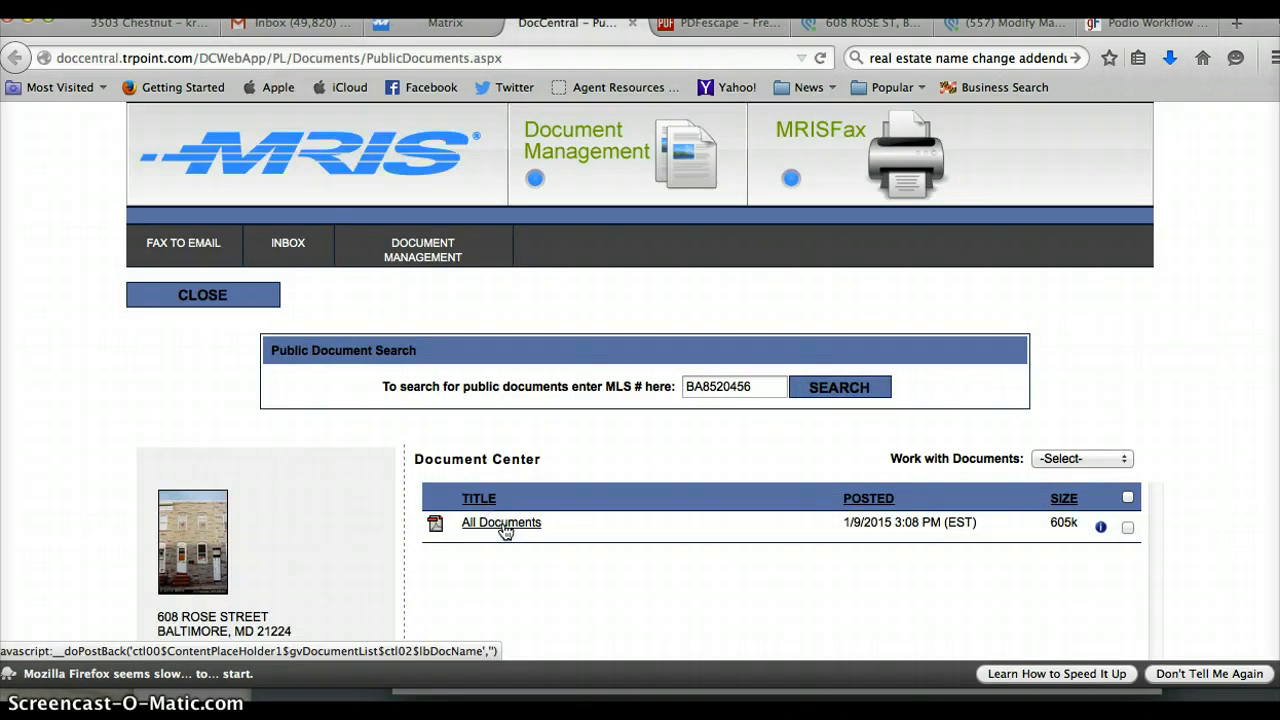
{"action": "left_click", "coordinate": [838, 310]}
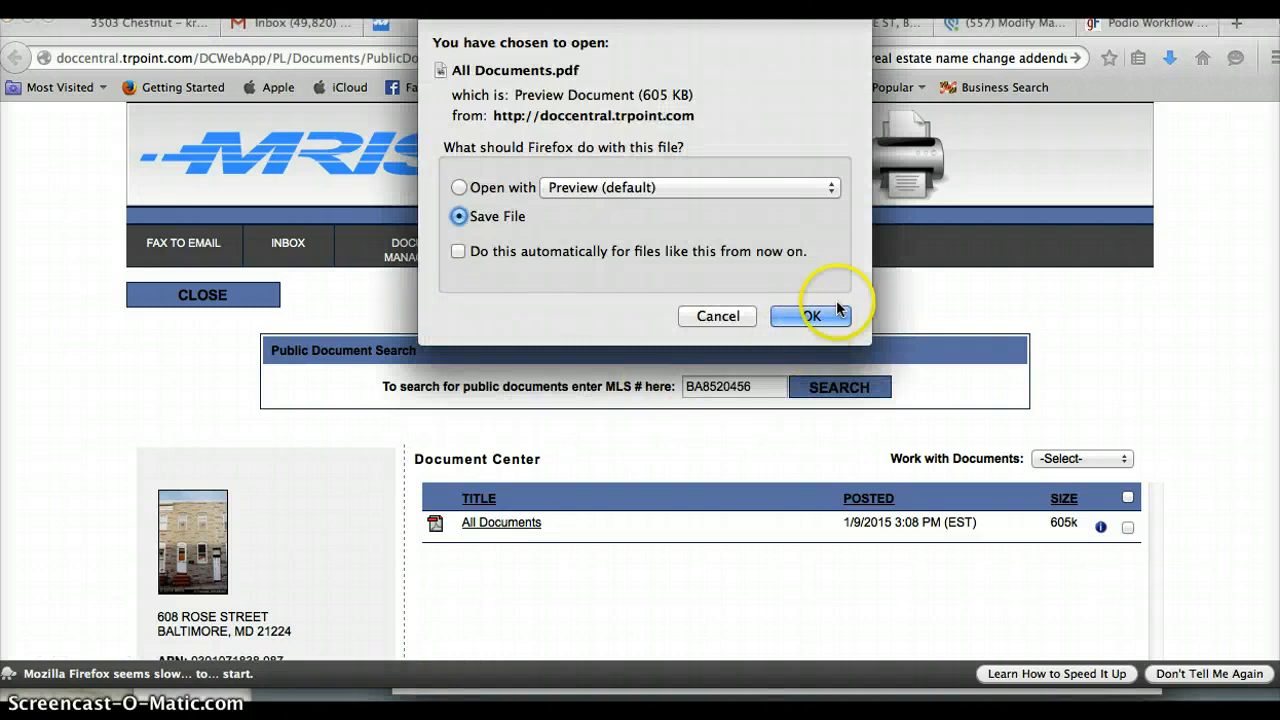
{"action": "left_click", "coordinate": [791, 318]}
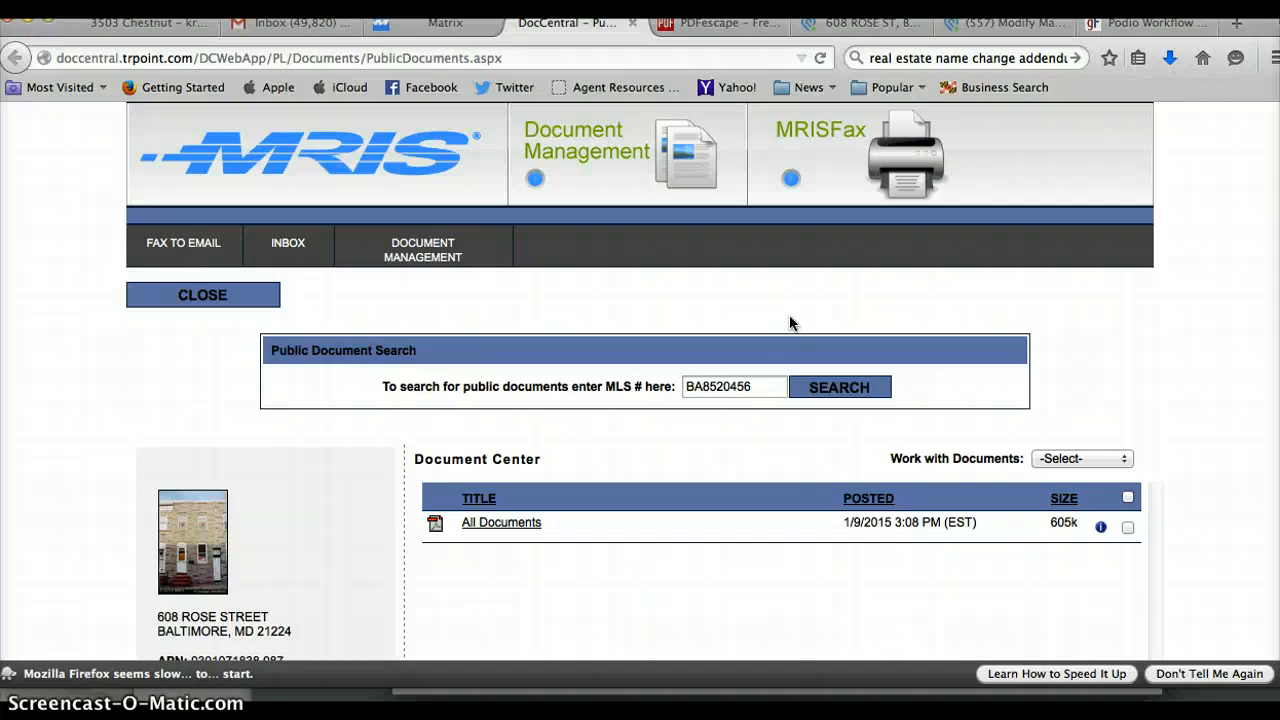
Append All Documents(17).pdf from Downloads to the end of the contract, making it 37 pages.
{"action": "left_click", "coordinate": [706, 32]}
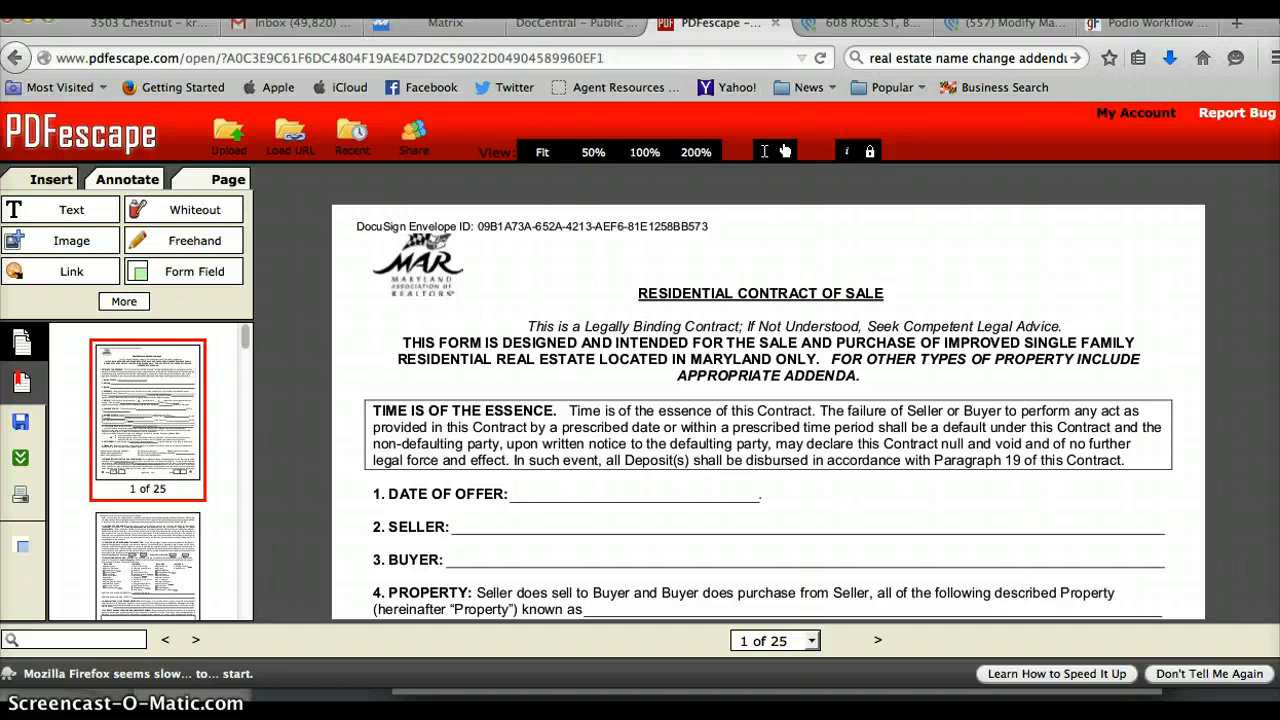
{"action": "scroll", "coordinate": [768, 412], "scroll_direction": "down", "scroll_amount": 20}
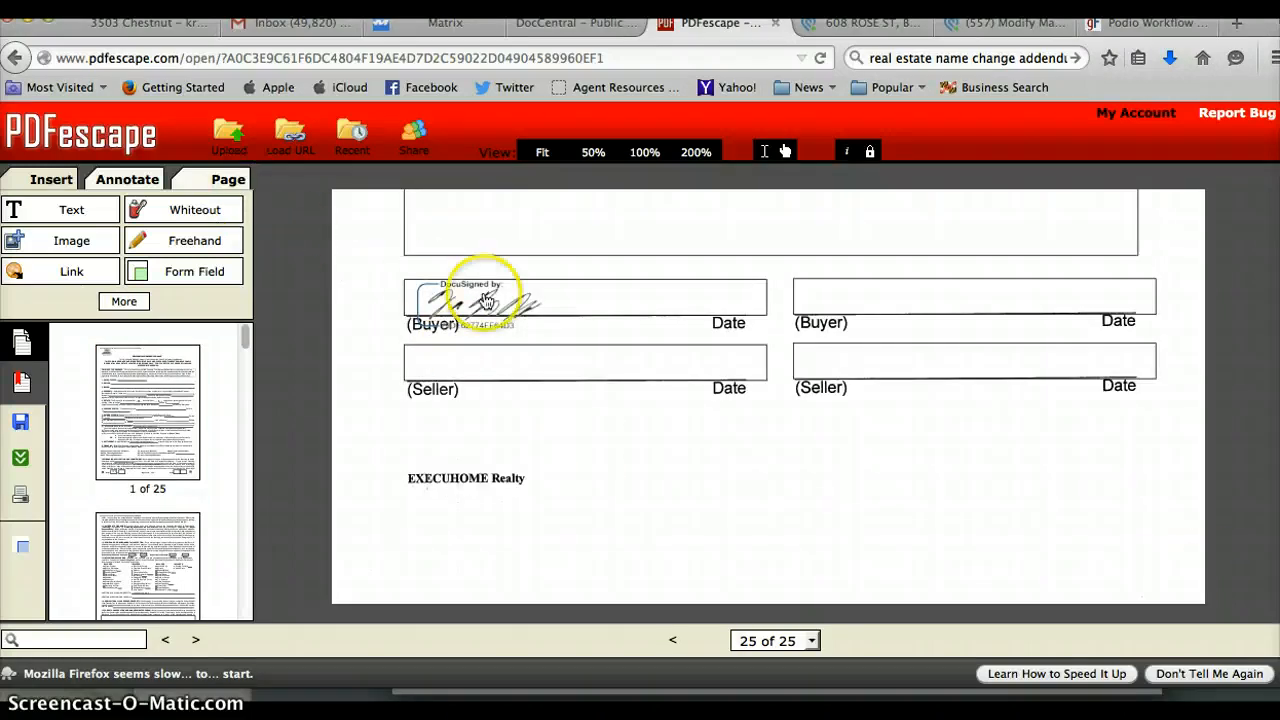
{"action": "left_click", "coordinate": [228, 182]}
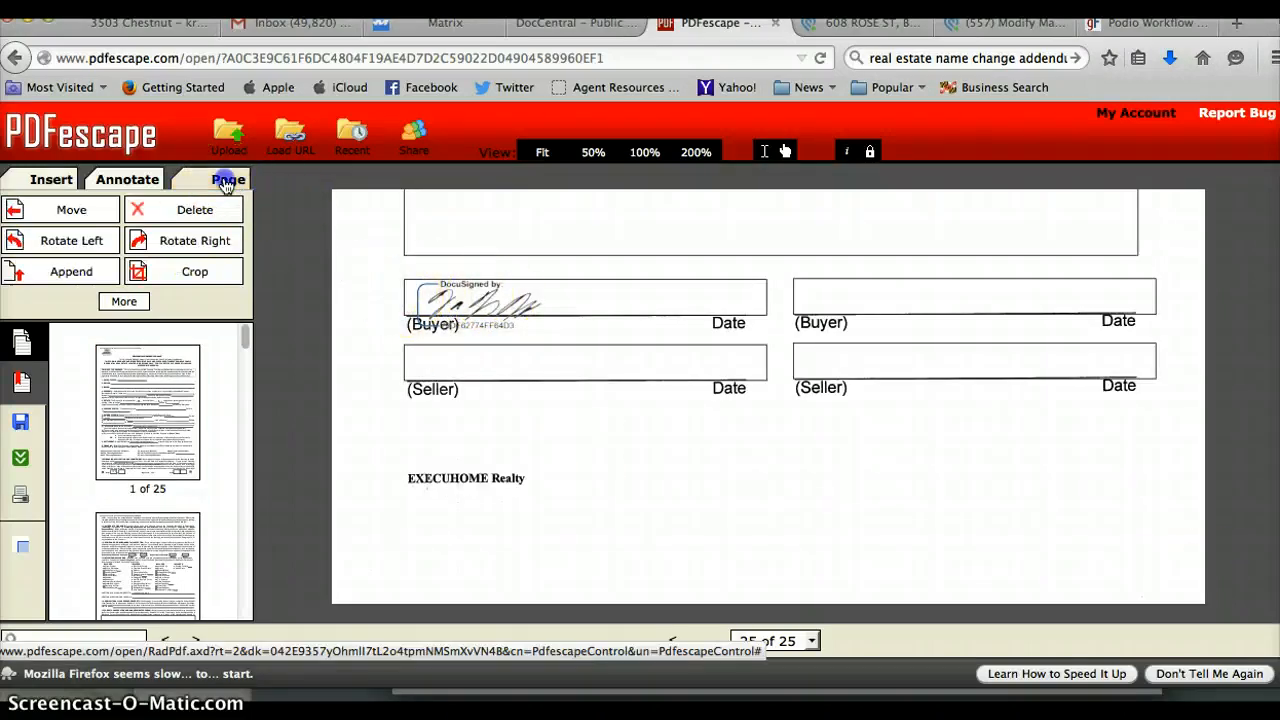
{"action": "left_click", "coordinate": [70, 272]}
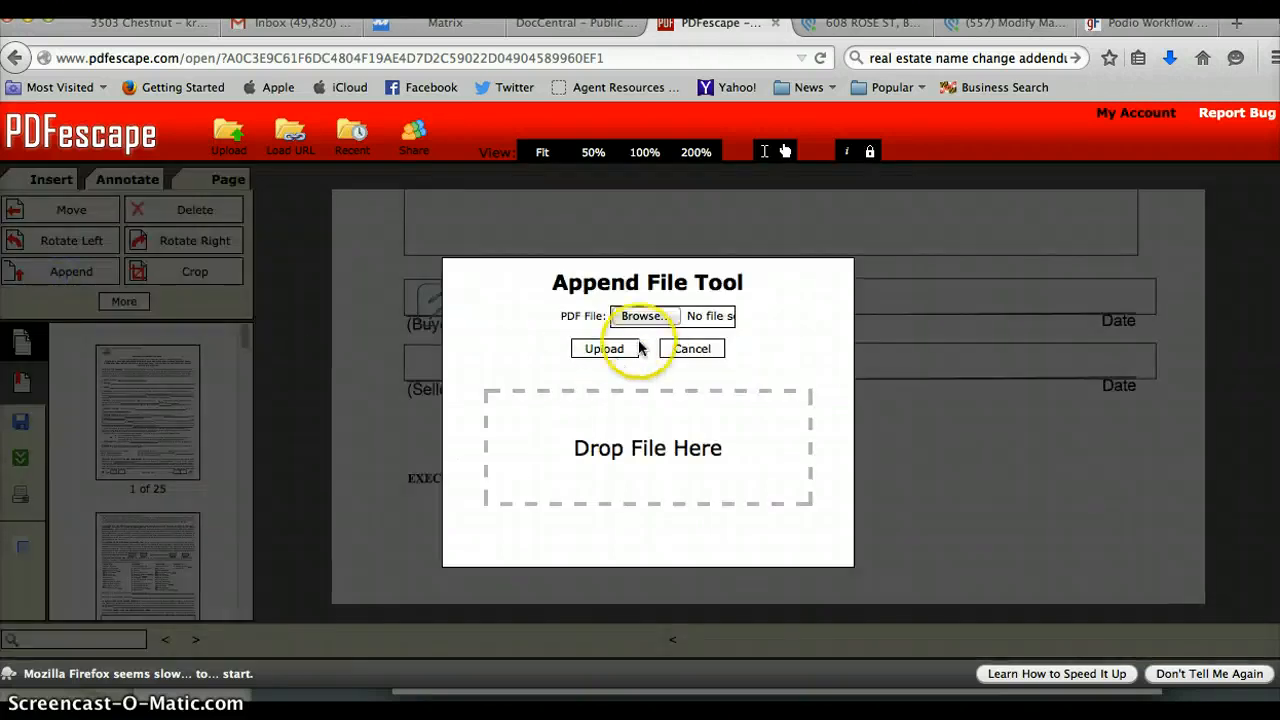
{"action": "left_click", "coordinate": [652, 317]}
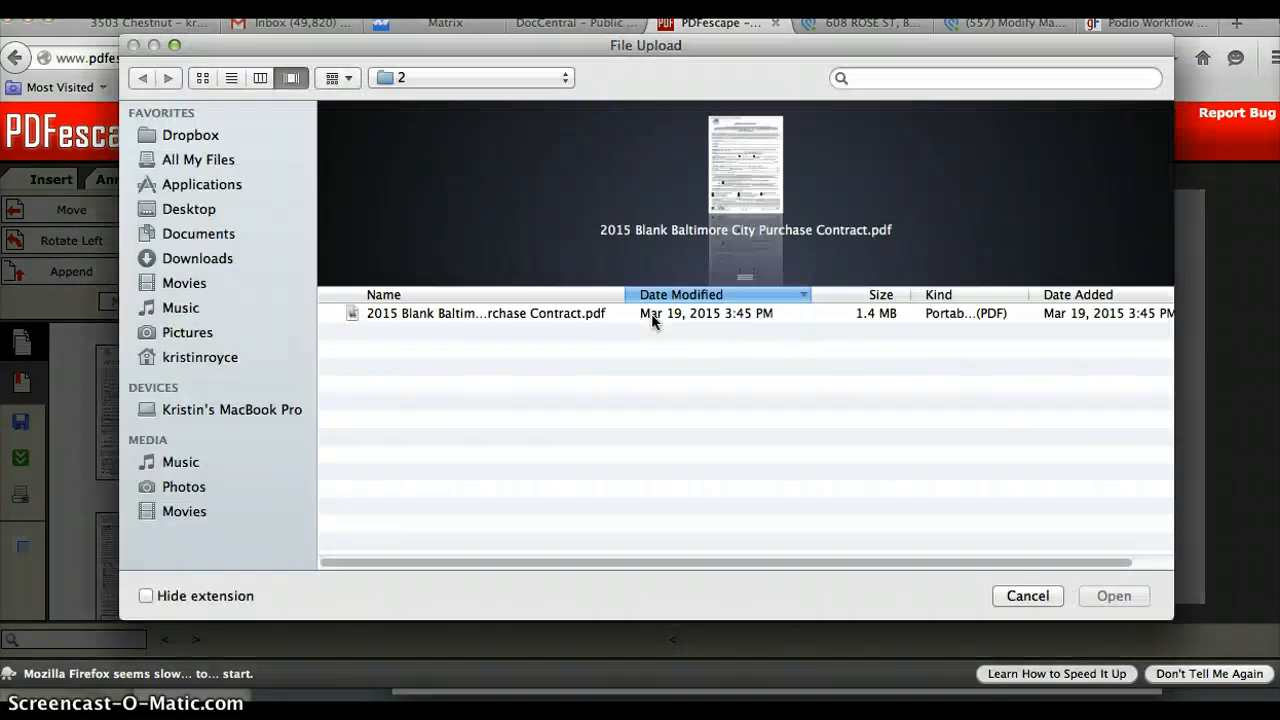
{"action": "left_click", "coordinate": [215, 261]}
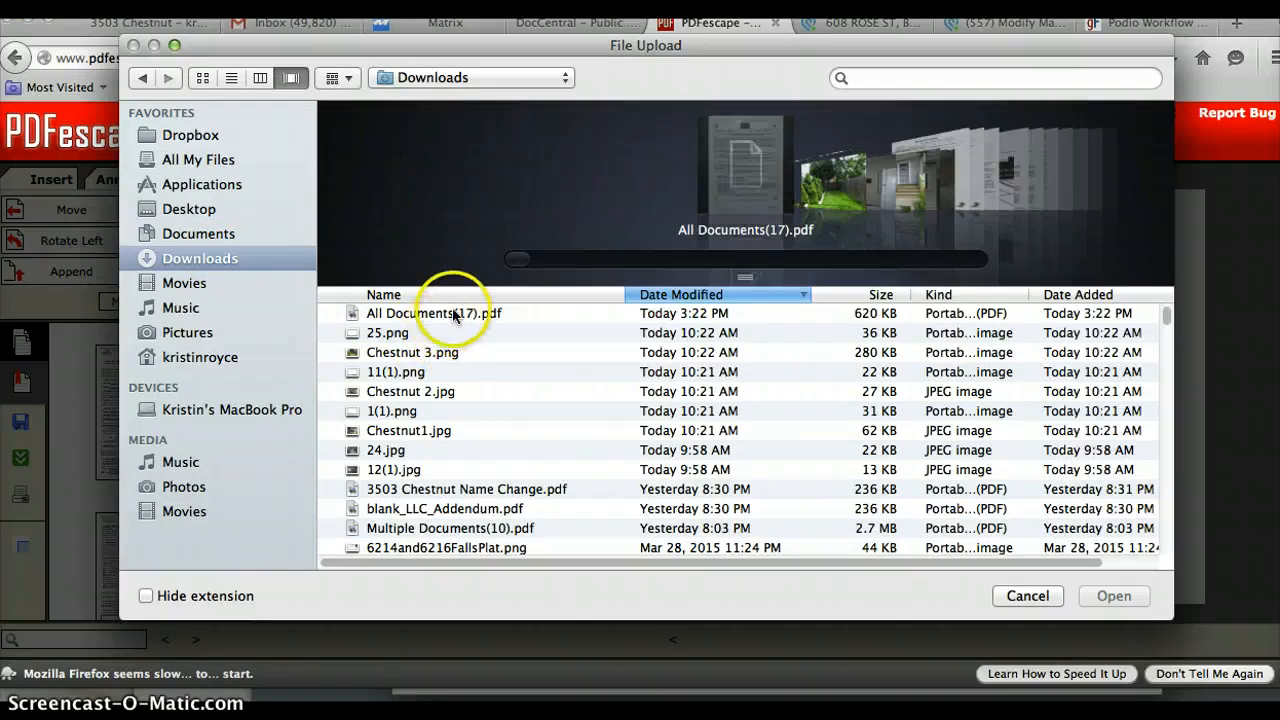
{"action": "left_click", "coordinate": [453, 314]}
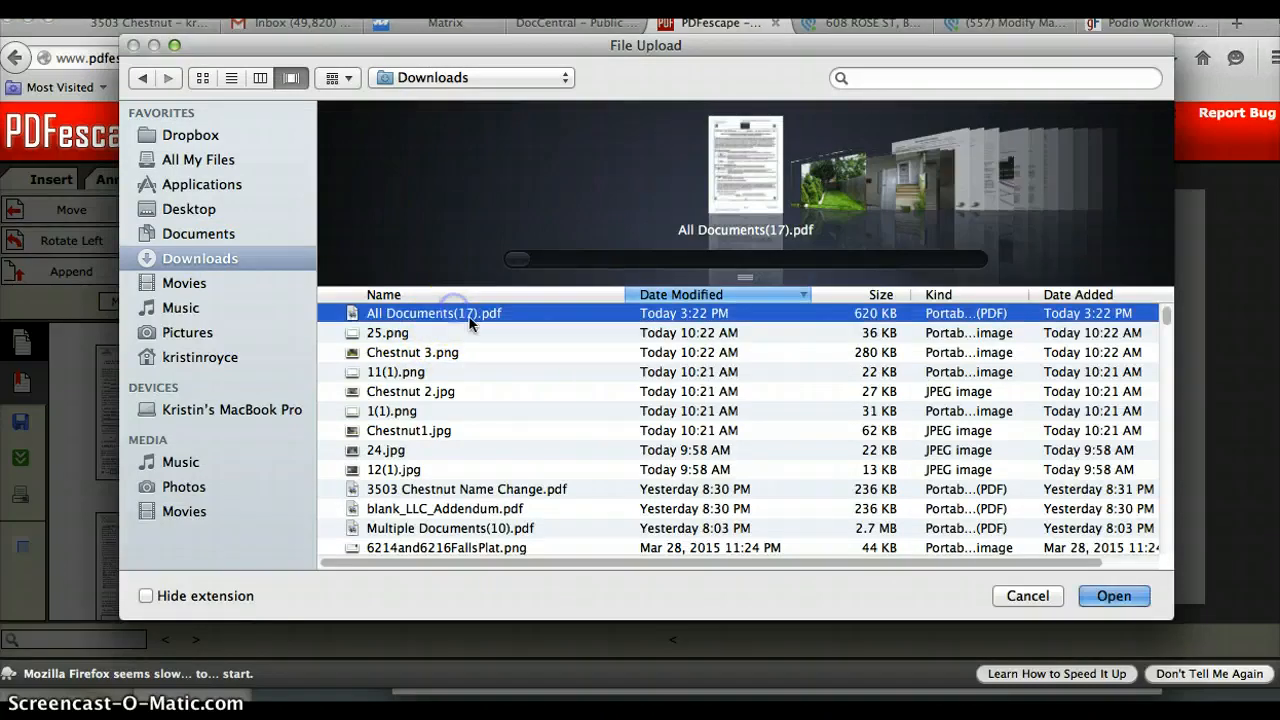
{"action": "left_click", "coordinate": [1113, 596]}
{"action": "left_click", "coordinate": [605, 348]}
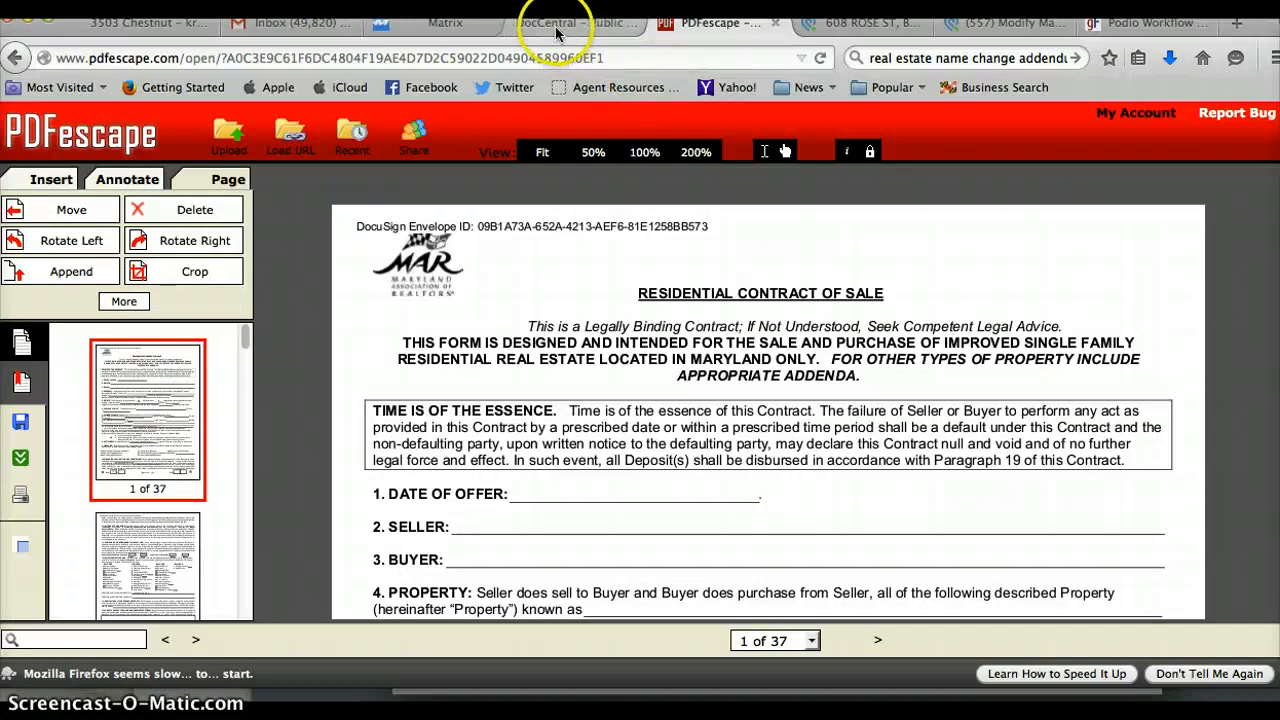
{"action": "left_click", "coordinate": [470, 22]}
{"action": "left_click_drag", "start_coordinate": [537, 32], "coordinate": [577, 34]}
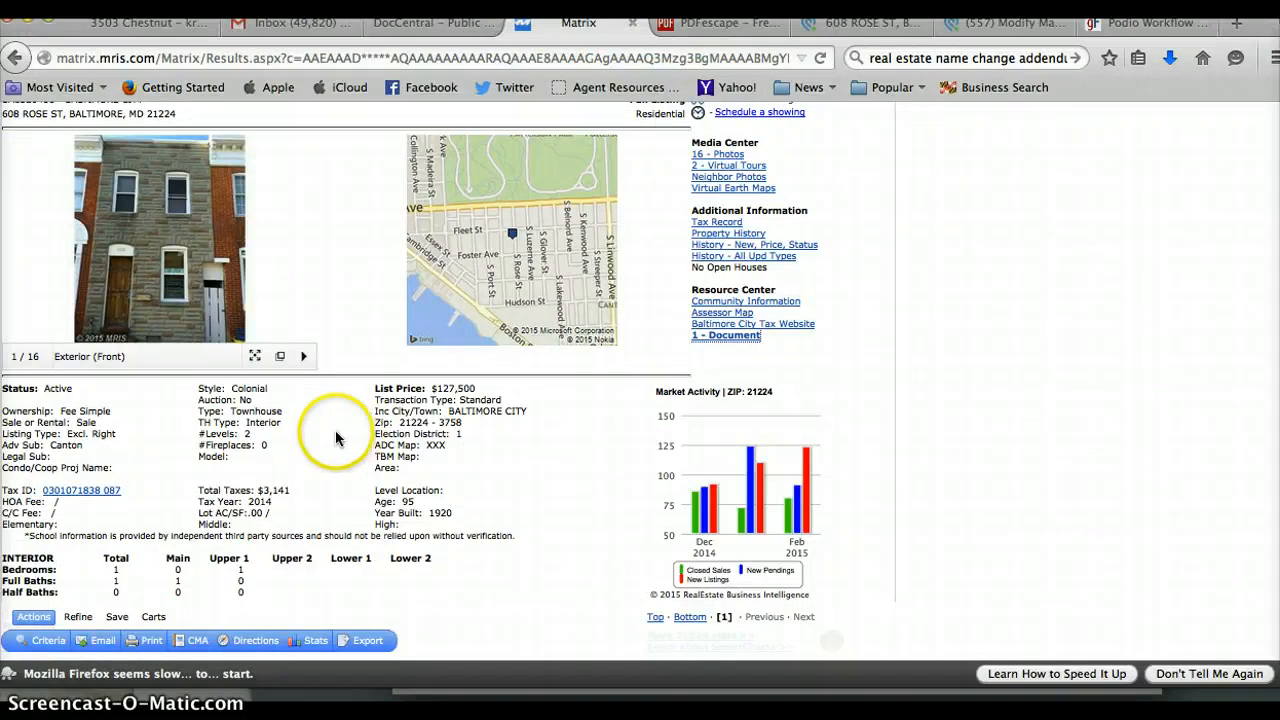
{"action": "left_click_drag", "start_coordinate": [112, 411], "coordinate": [18, 411]}
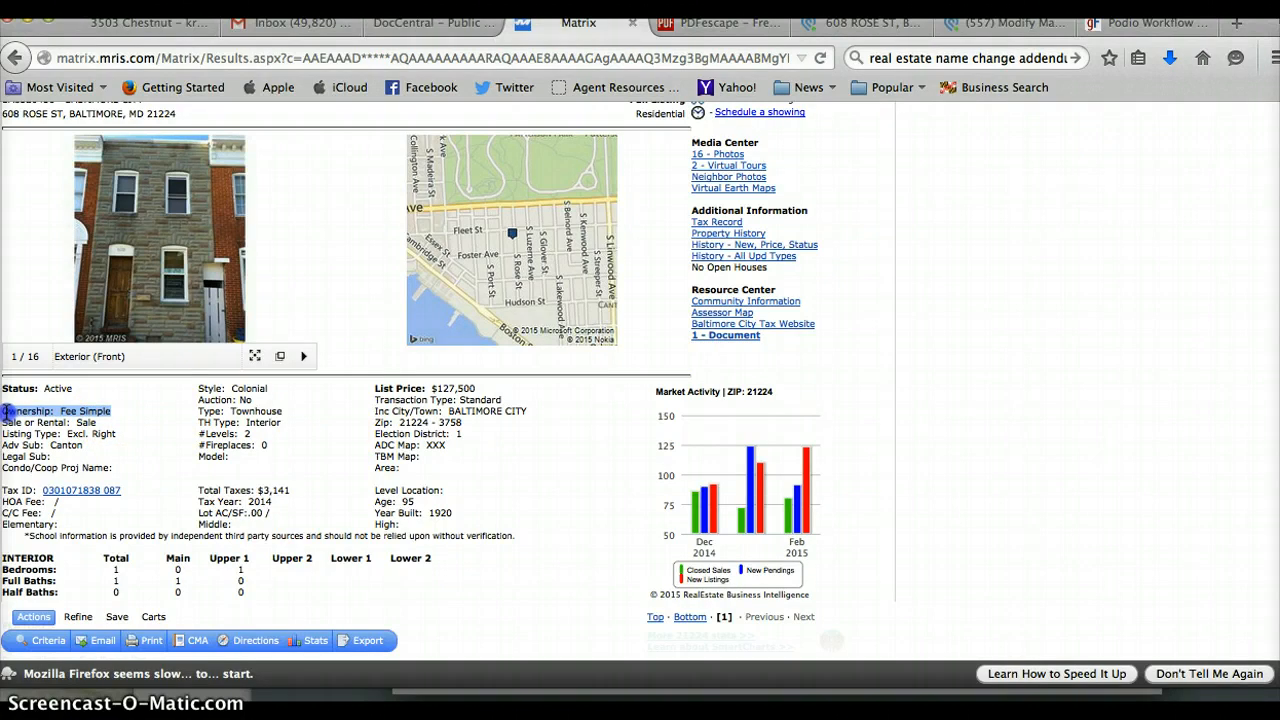
{"action": "left_click", "coordinate": [88, 413]}
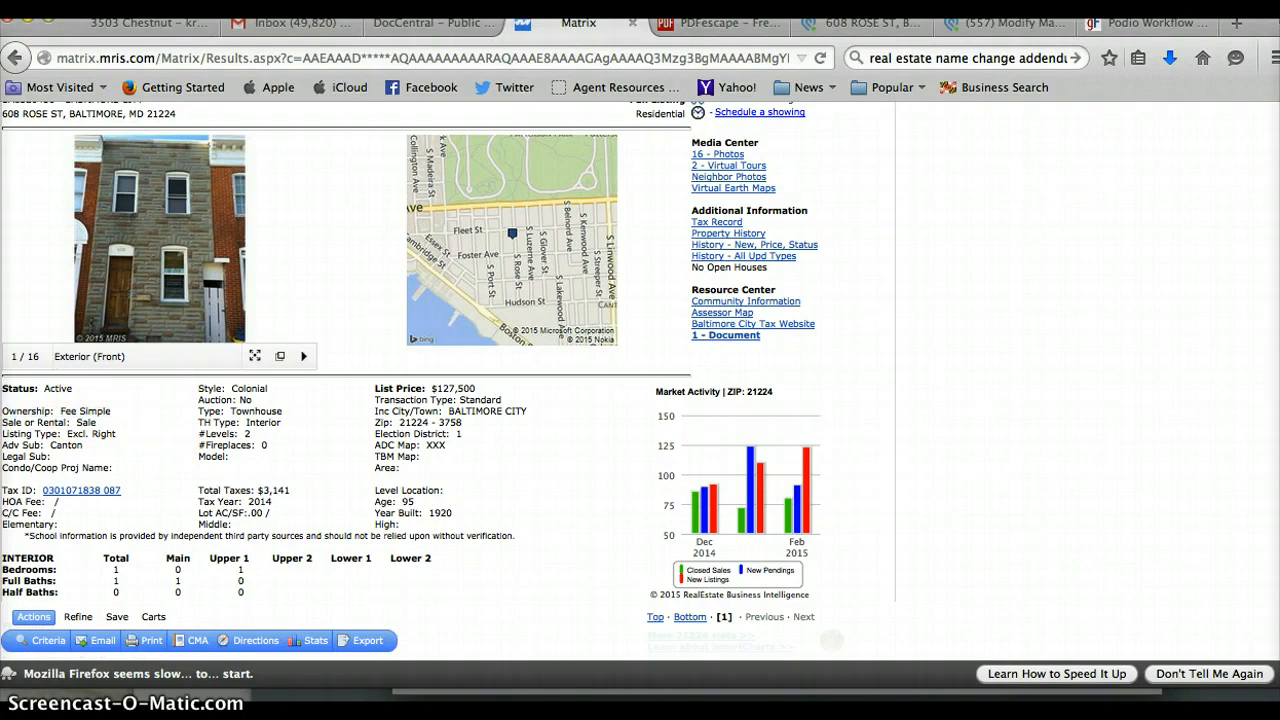
{"action": "scroll", "coordinate": [447, 352], "scroll_direction": "down", "scroll_amount": 5}
{"action": "scroll", "coordinate": [447, 352], "scroll_direction": "up", "scroll_amount": 3}
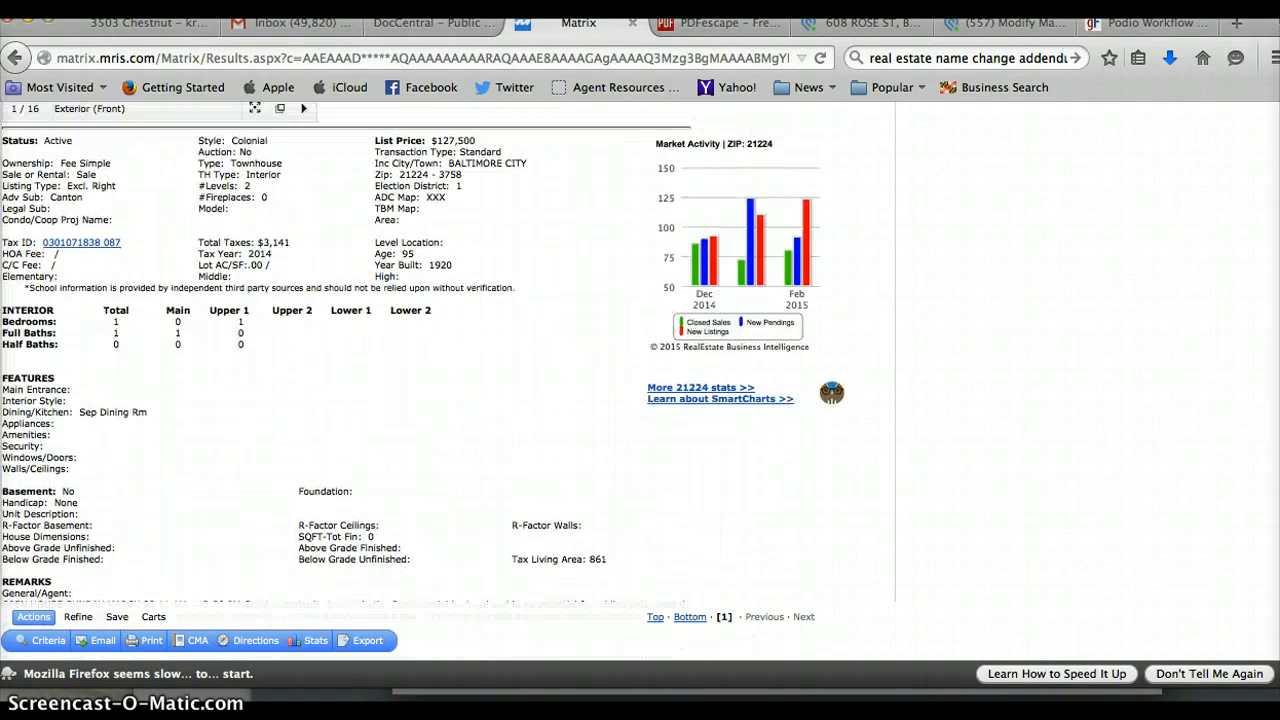
{"action": "scroll", "coordinate": [447, 352], "scroll_direction": "down", "scroll_amount": 5}
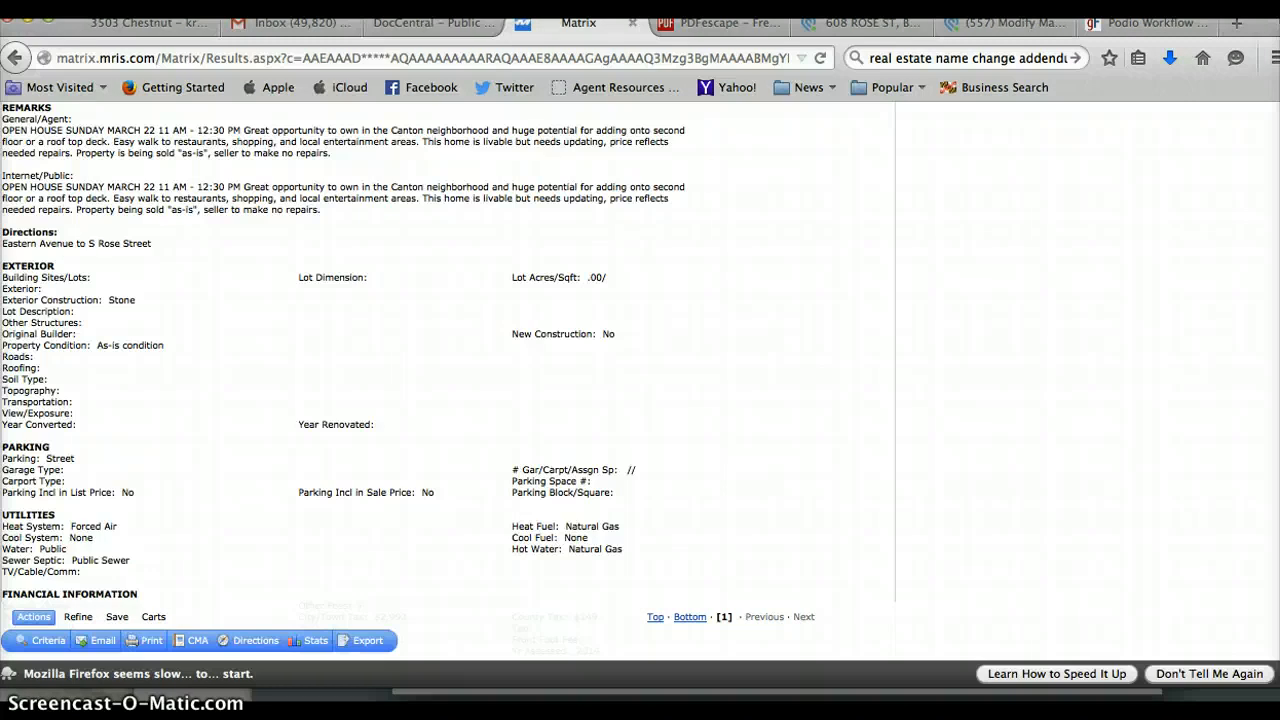
{"action": "scroll", "coordinate": [447, 352], "scroll_direction": "down", "scroll_amount": 2}
{"action": "scroll", "coordinate": [1273, 531], "scroll_direction": "down", "scroll_amount": 5}
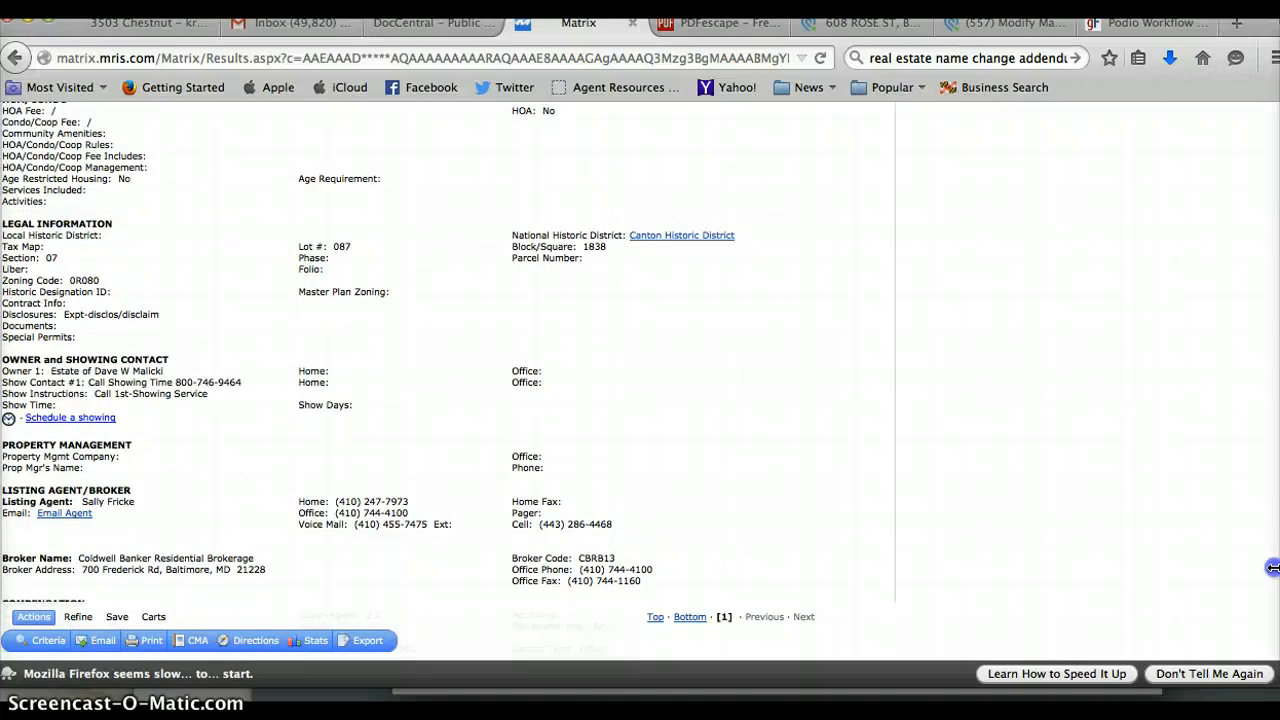
{"action": "scroll", "coordinate": [1273, 574], "scroll_direction": "down", "scroll_amount": 1}
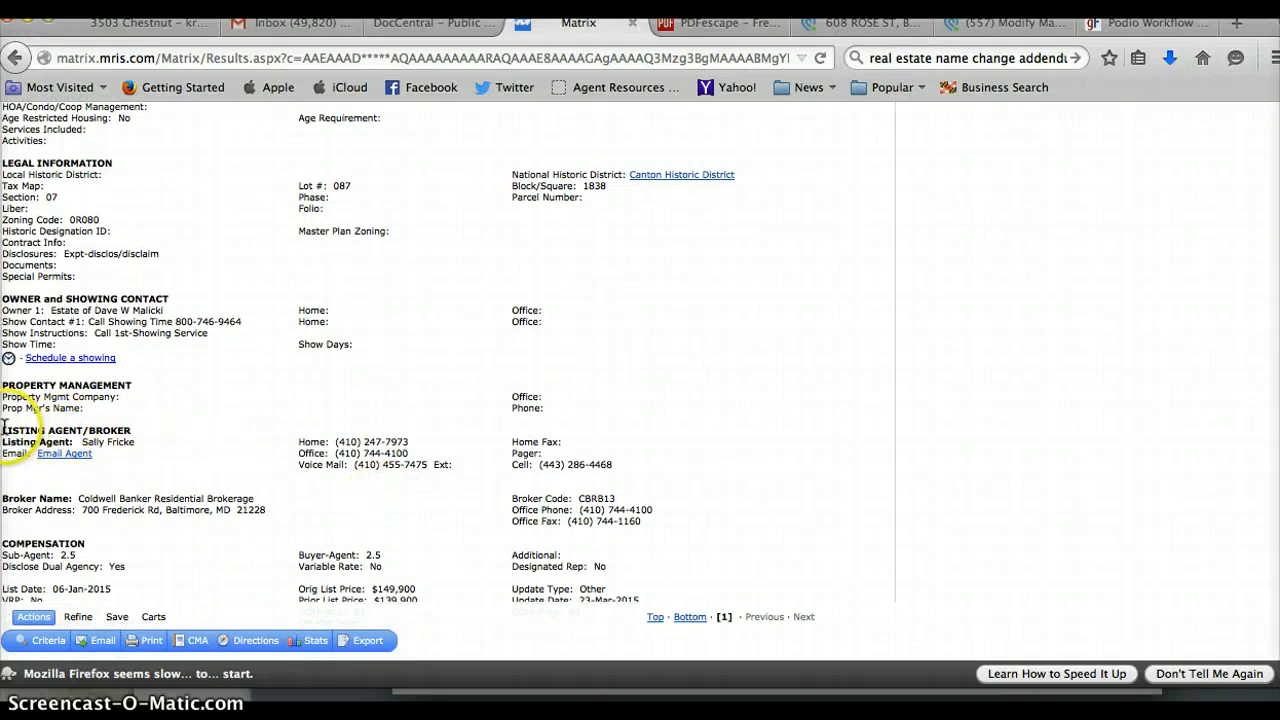
{"action": "left_click_drag", "start_coordinate": [4, 425], "coordinate": [533, 551]}
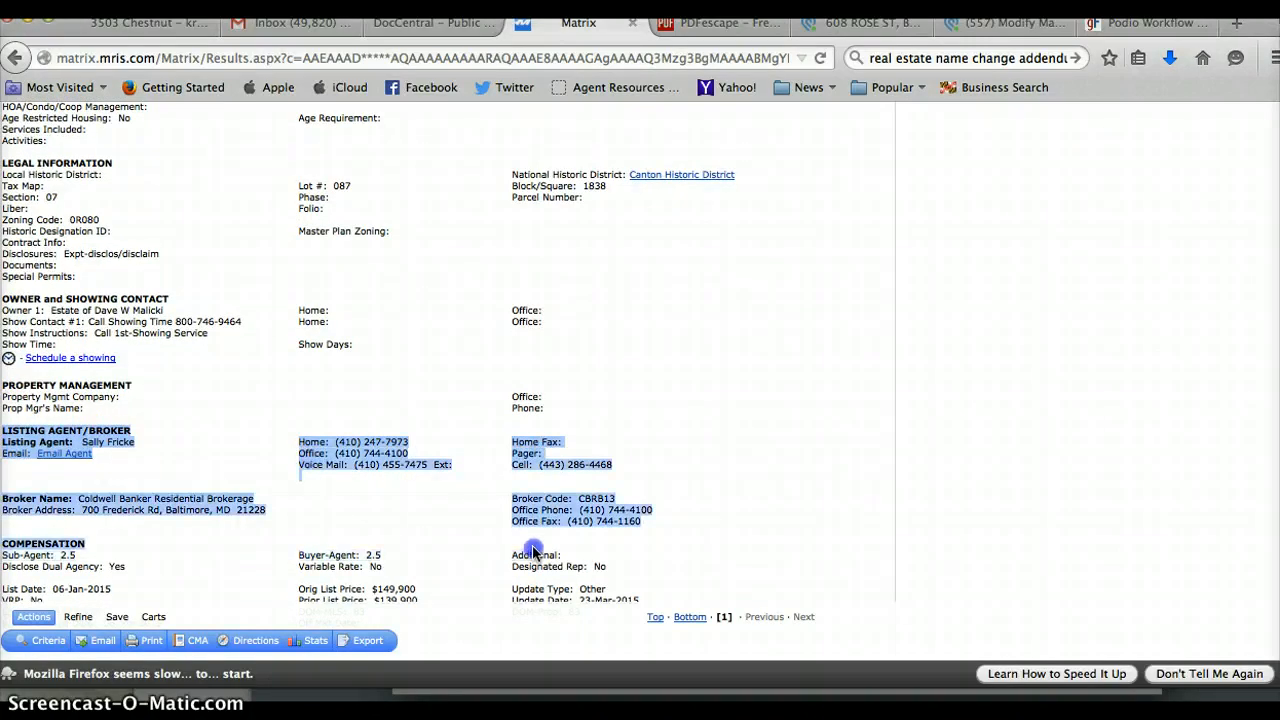
{"action": "left_click", "coordinate": [766, 529]}
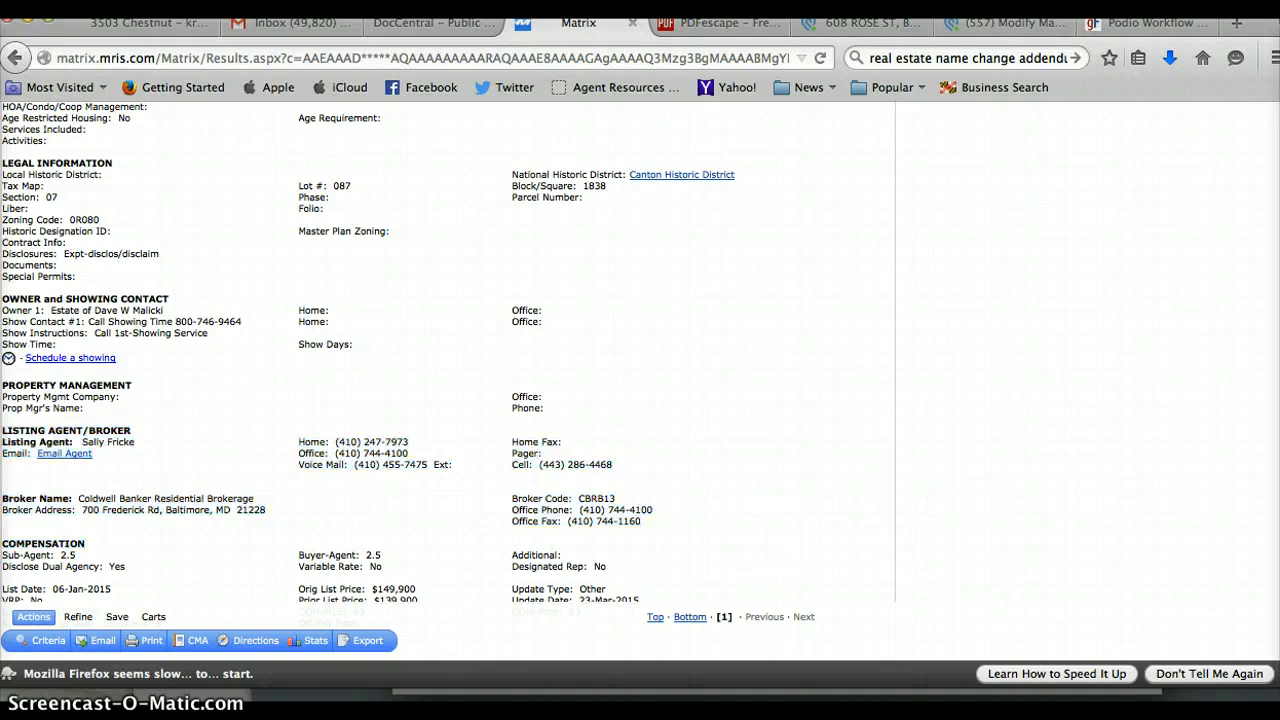
{"action": "left_click", "coordinate": [862, 22]}
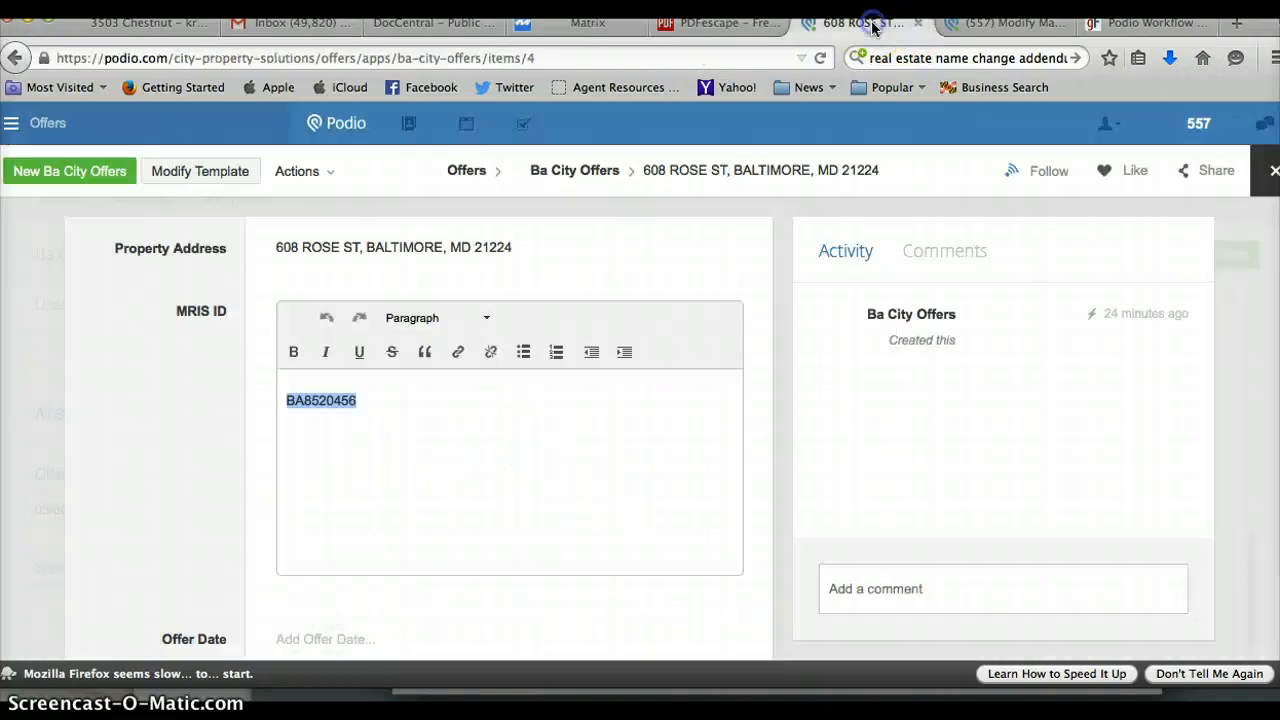
Save the MRIS ID on the Podio offer and go back to the Matrix listing.
{"action": "left_click", "coordinate": [782, 296]}
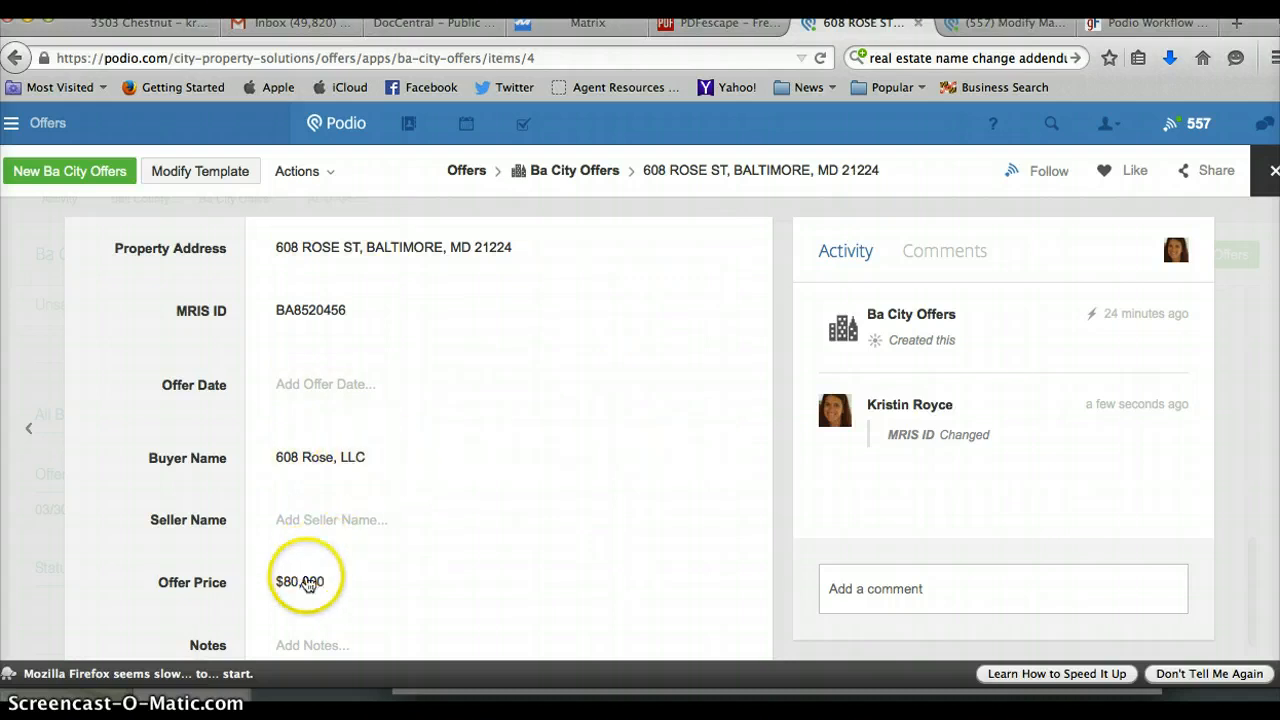
{"action": "left_click", "coordinate": [612, 30]}
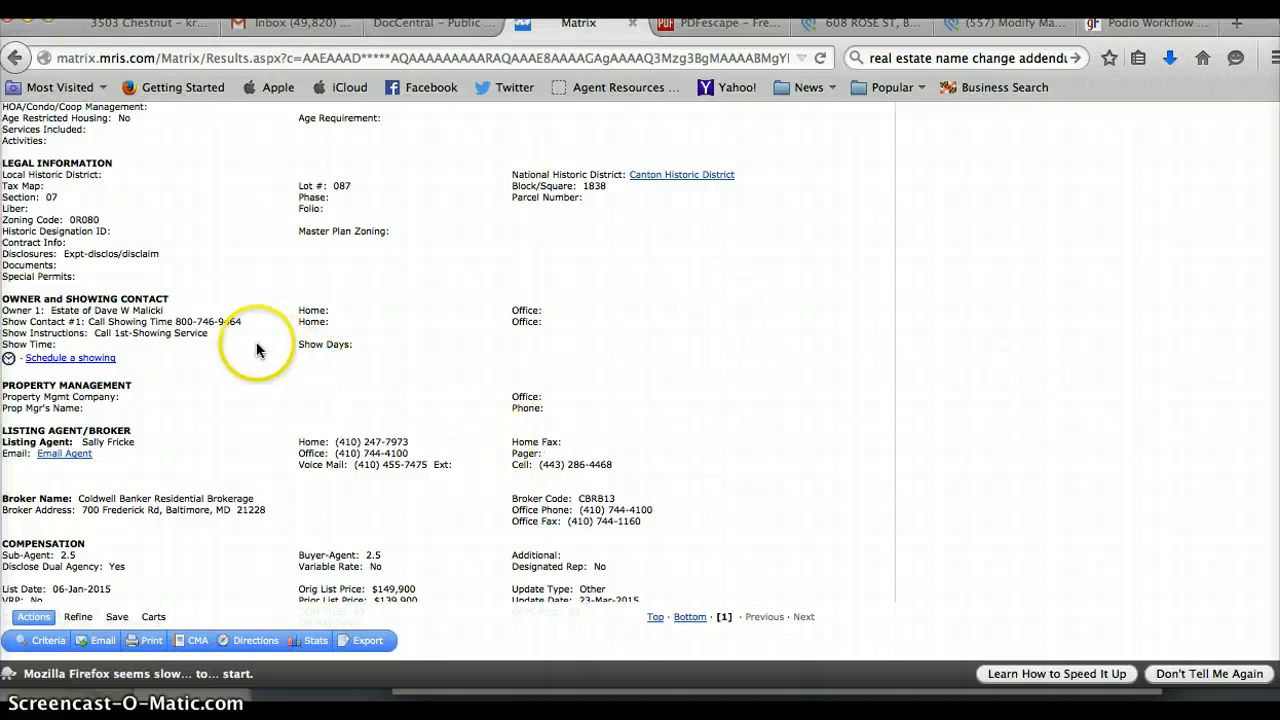
Copy the listing's Owner 1 name and return to the PDFescape contract.
{"action": "left_click_drag", "start_coordinate": [166, 313], "coordinate": [52, 312]}
{"action": "key", "text": "super+c"}
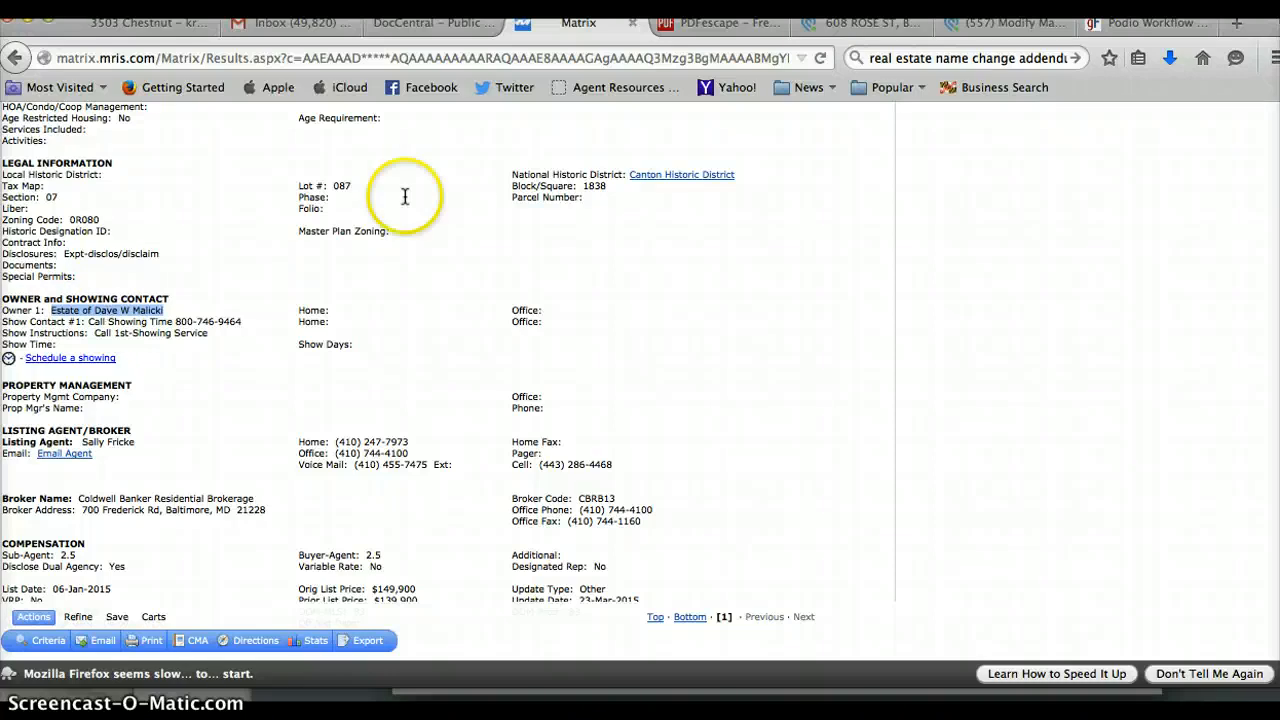
{"action": "left_click", "coordinate": [686, 28]}
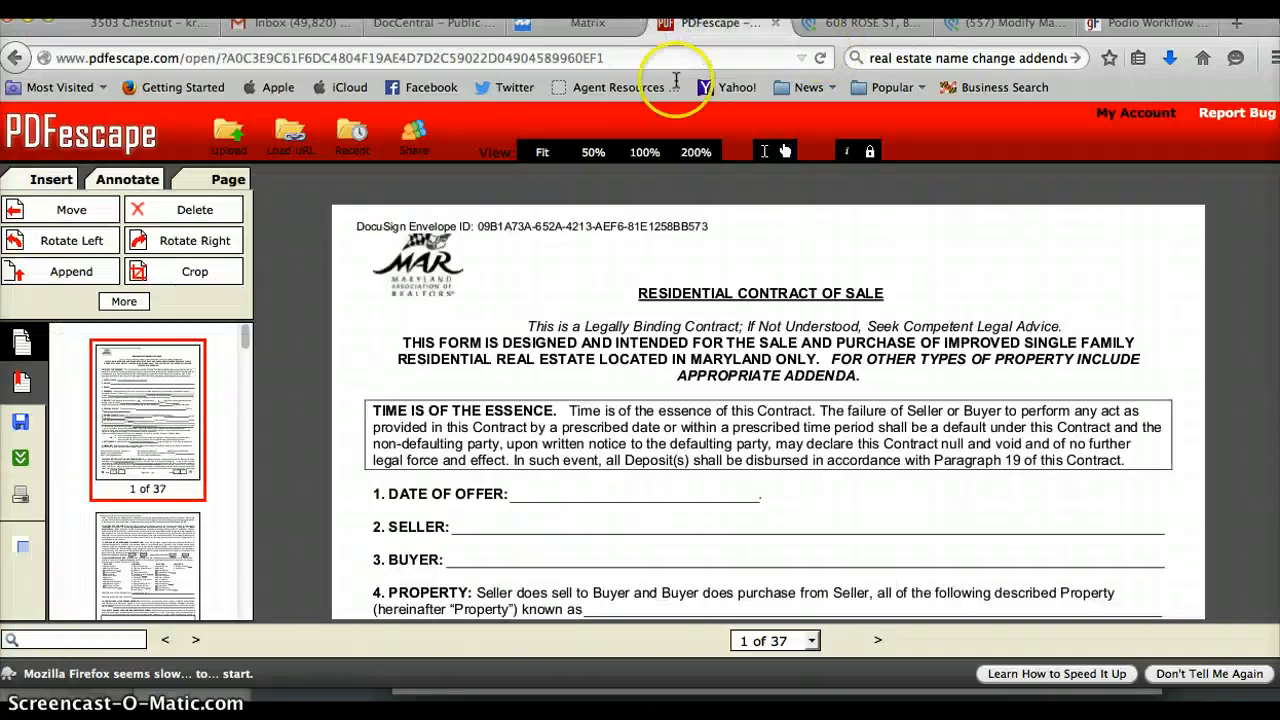
Enter the offer date 3/30/2015 beside DATE OF OFFER on page 1 with the Text tool.
{"action": "left_click", "coordinate": [698, 320]}
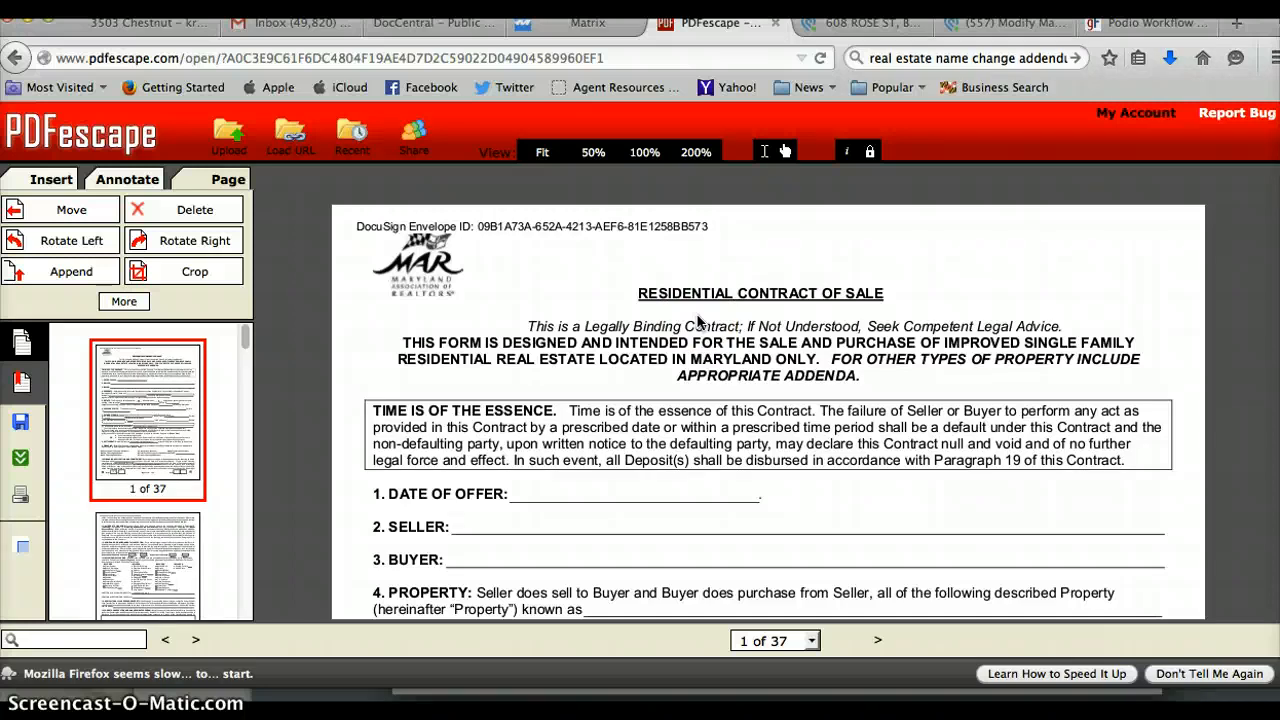
{"action": "left_click", "coordinate": [51, 179]}
{"action": "left_click", "coordinate": [57, 212]}
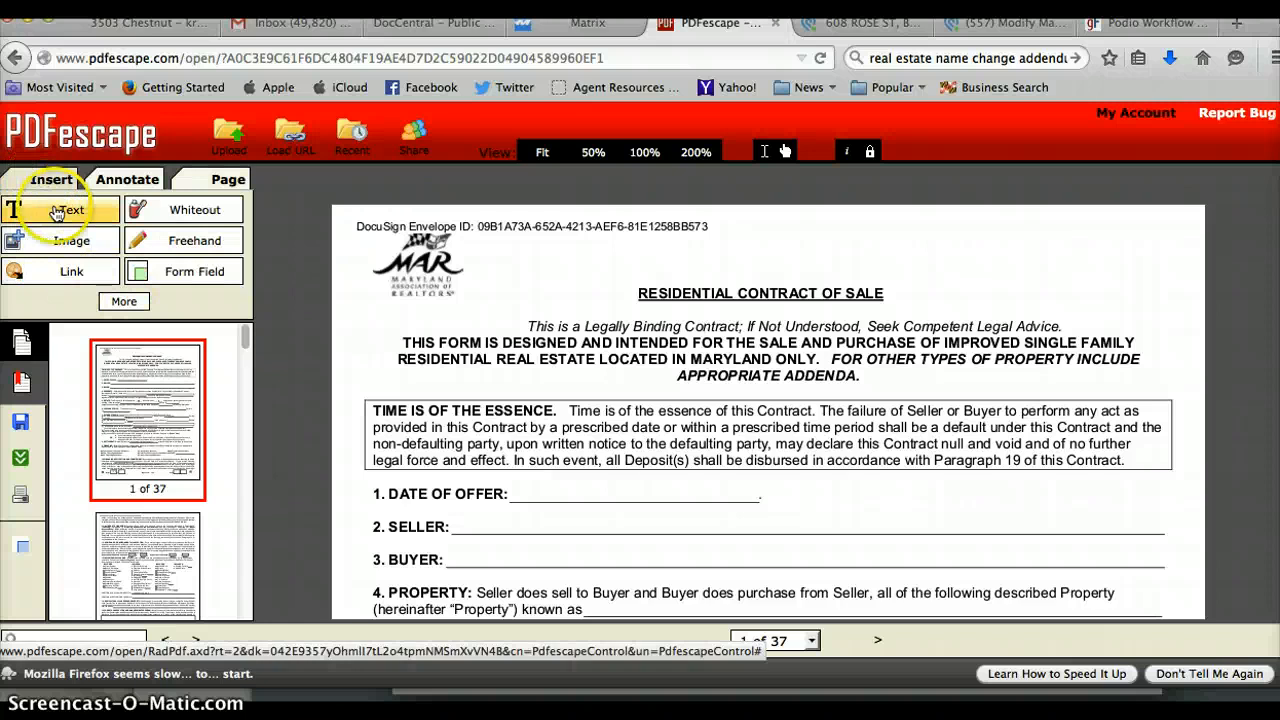
{"action": "left_click", "coordinate": [522, 512]}
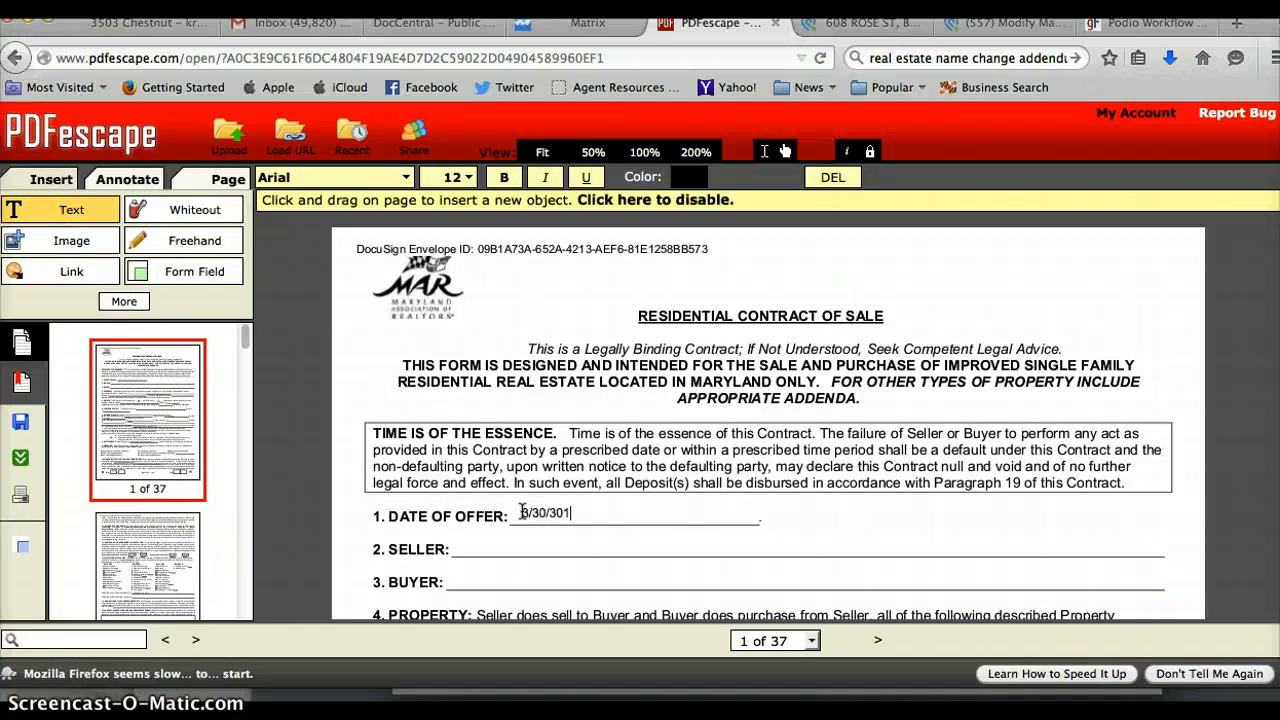
{"action": "left_click", "coordinate": [109, 219]}
{"action": "left_click", "coordinate": [560, 513]}
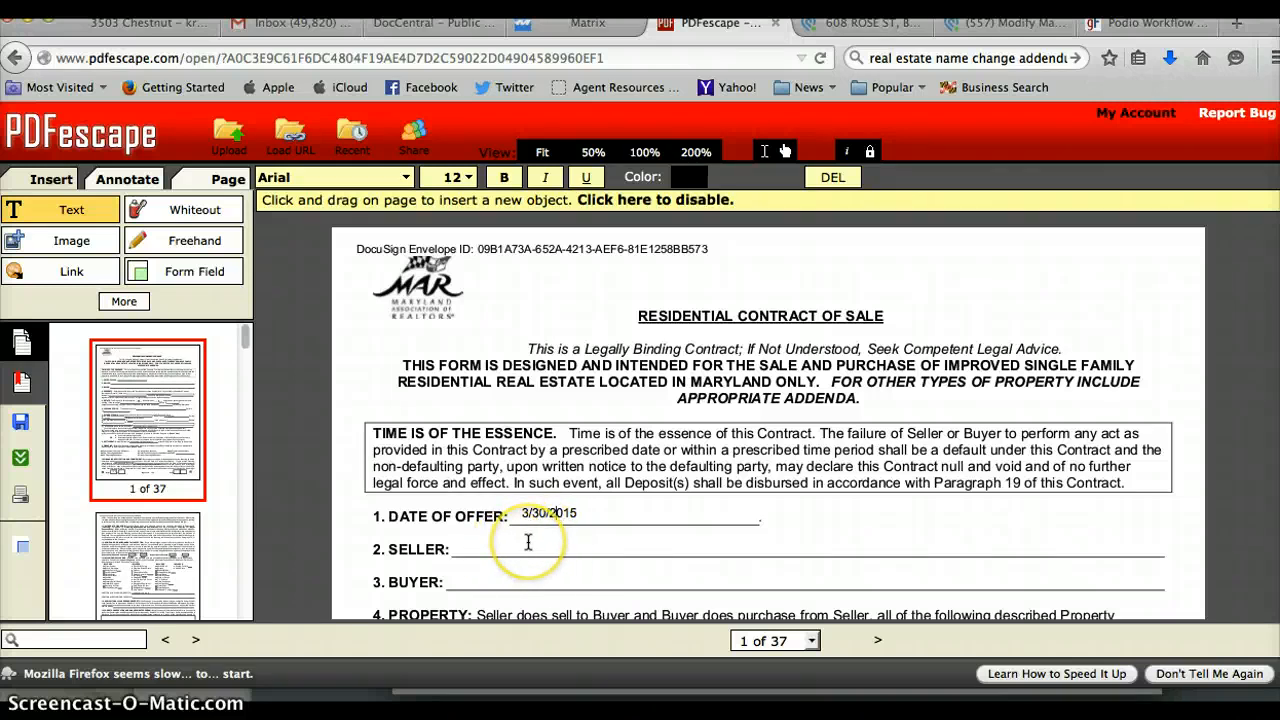
{"action": "key", "text": "Right"}
{"action": "key", "text": "Right"}
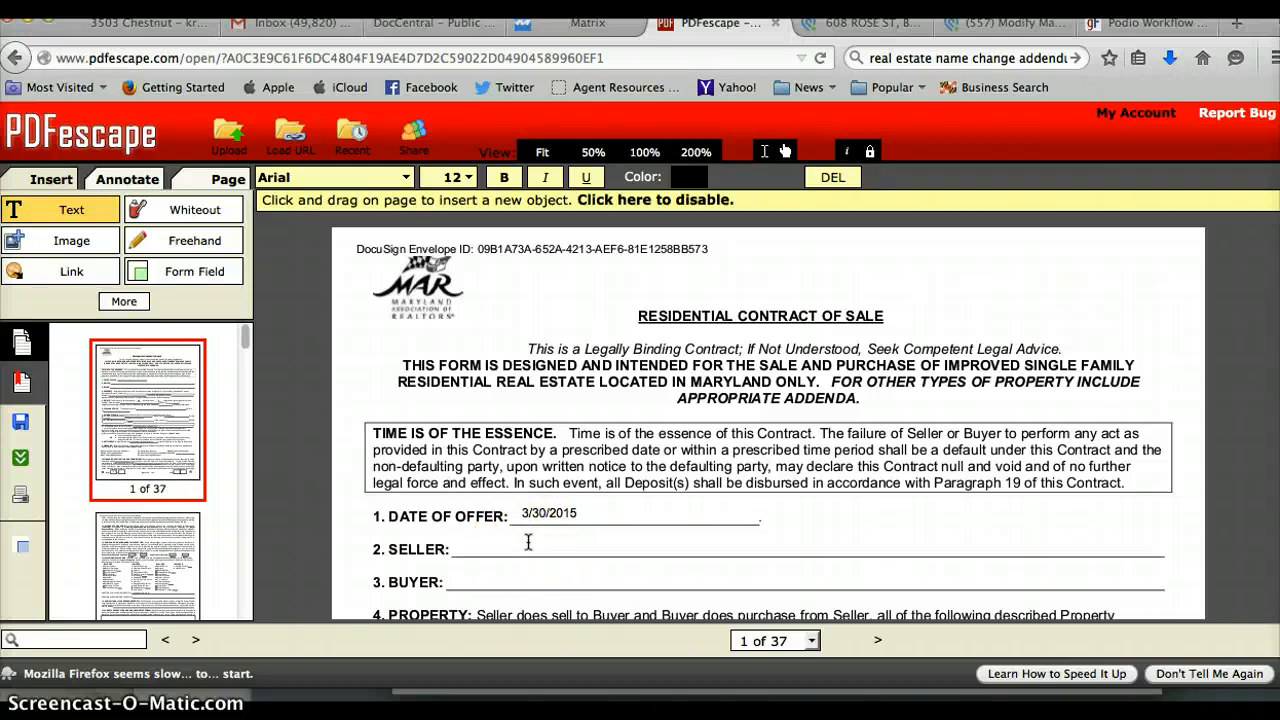
Paste the owner's estate on the SELLER line and enter 608 Rose, LLC as BUYER.
{"action": "left_click", "coordinate": [528, 542]}
{"action": "key", "text": "super+v"}
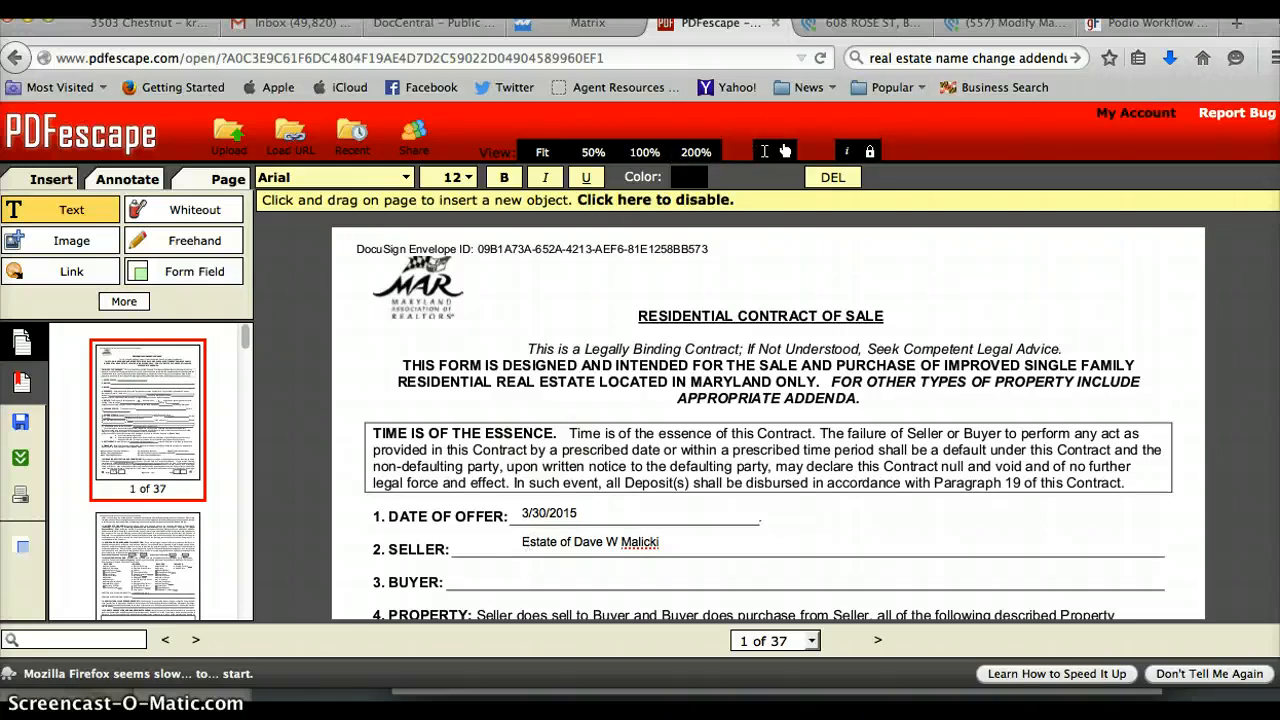
{"action": "left_click", "coordinate": [799, 28]}
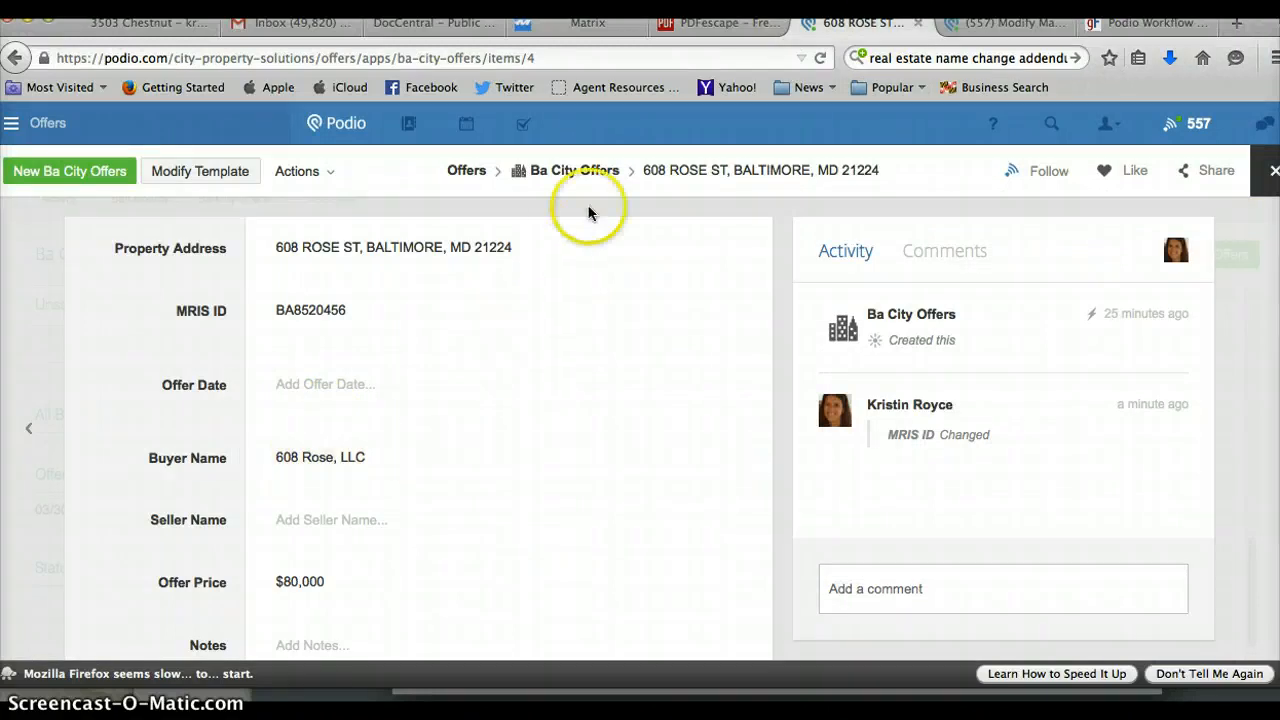
{"action": "left_click", "coordinate": [729, 24]}
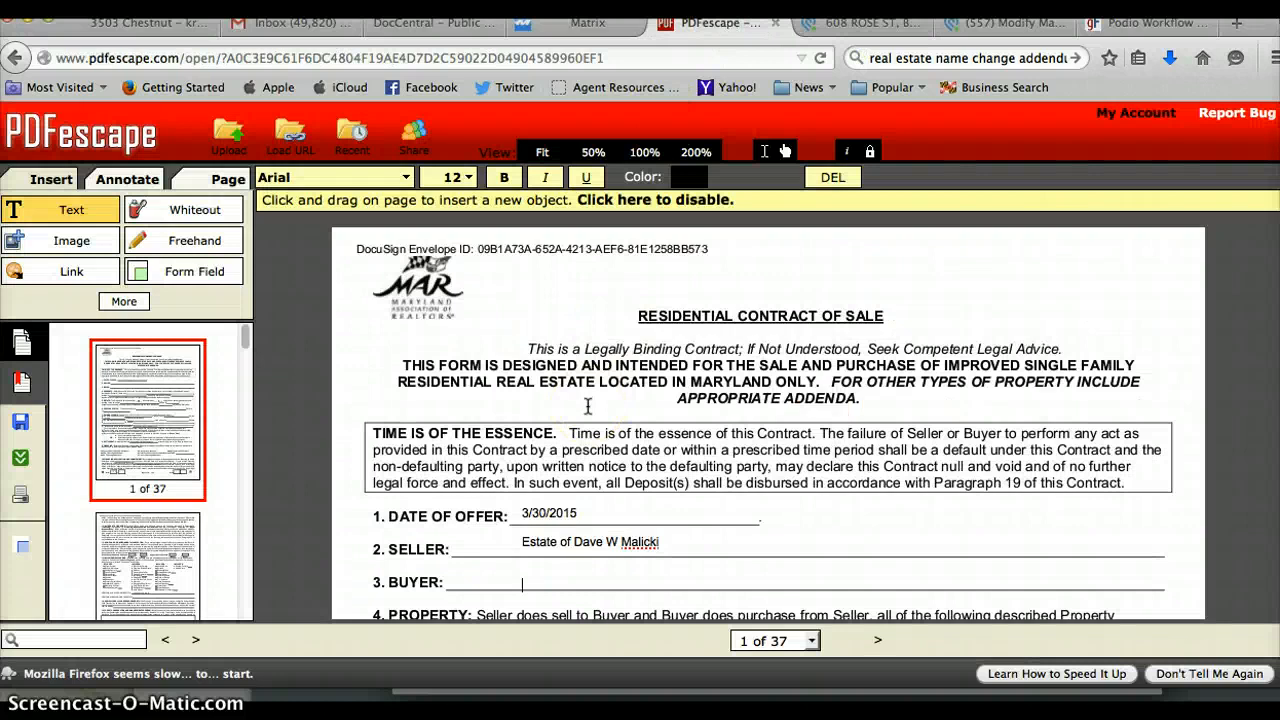
{"action": "left_click", "coordinate": [704, 547]}
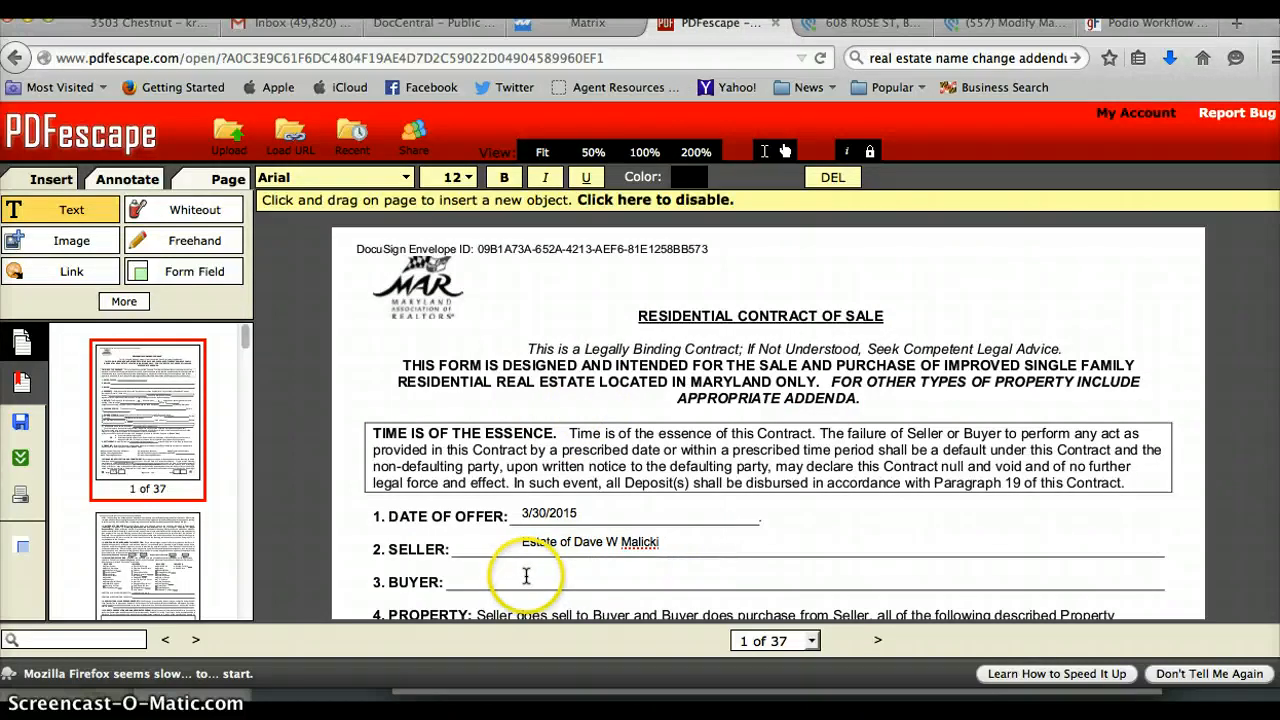
{"action": "left_click", "coordinate": [521, 573]}
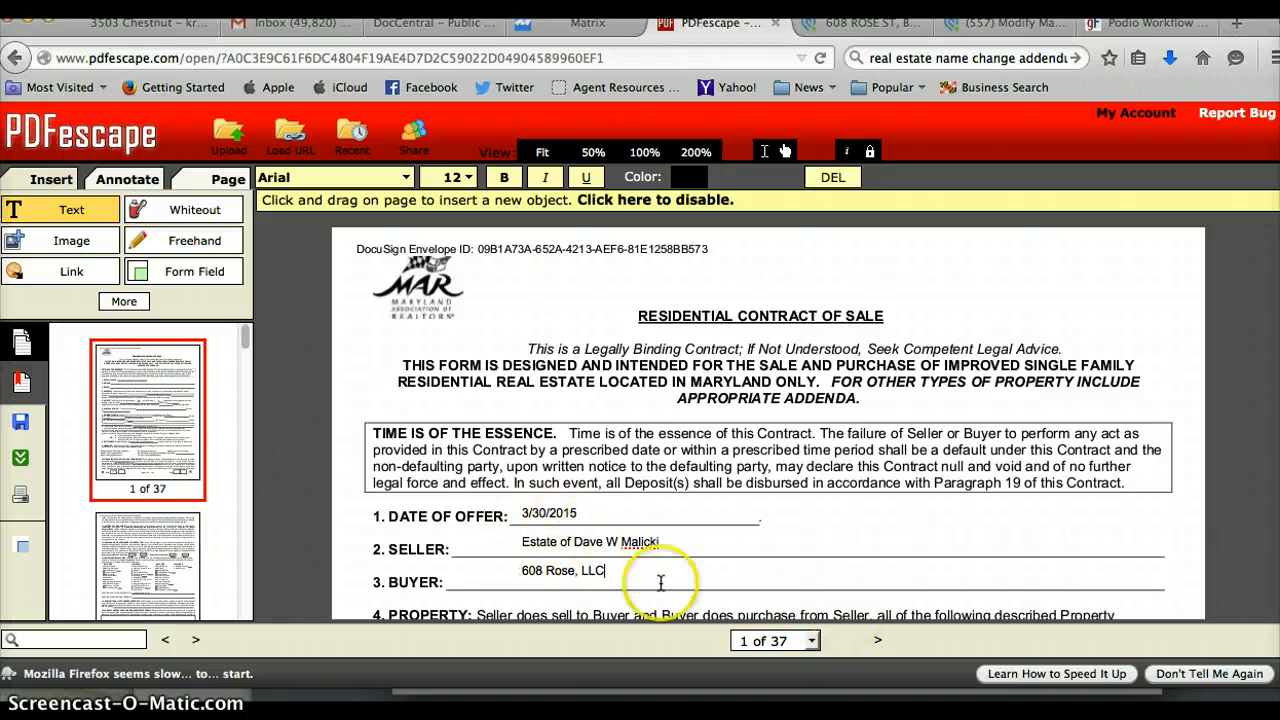
{"action": "scroll", "coordinate": [768, 420], "scroll_direction": "down", "scroll_amount": 5}
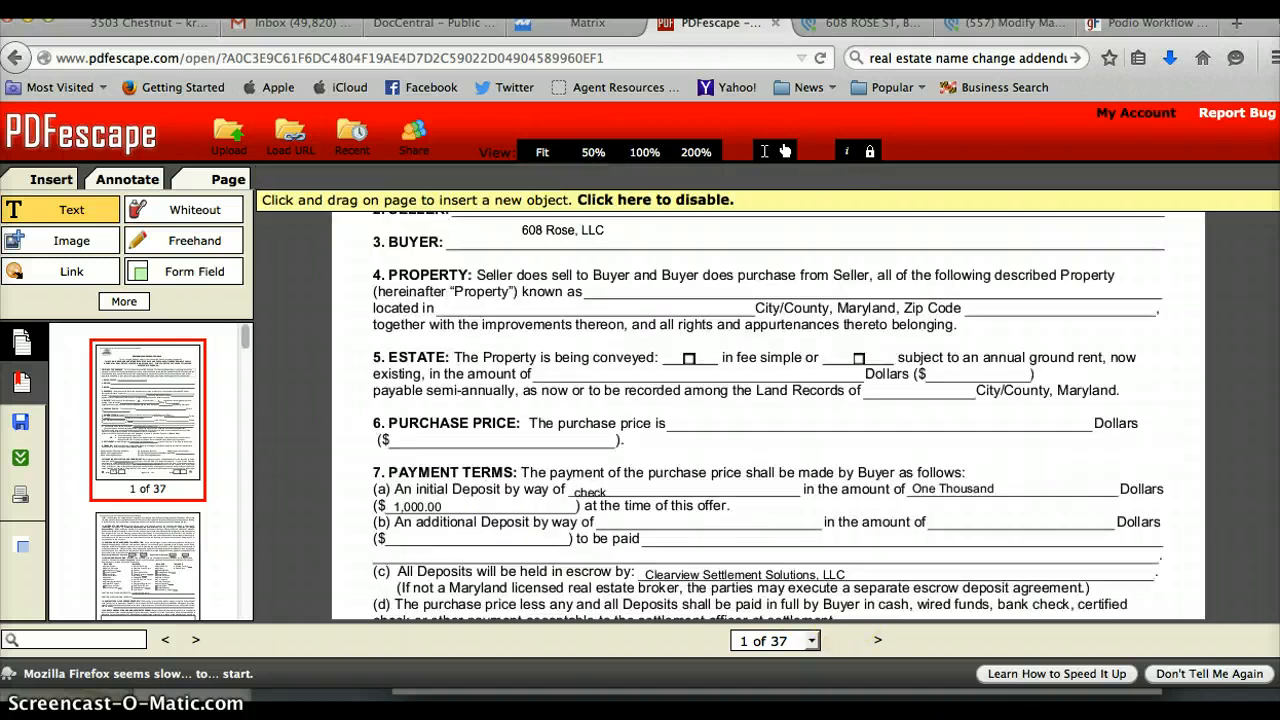
{"action": "scroll", "coordinate": [768, 420], "scroll_direction": "up", "scroll_amount": 2}
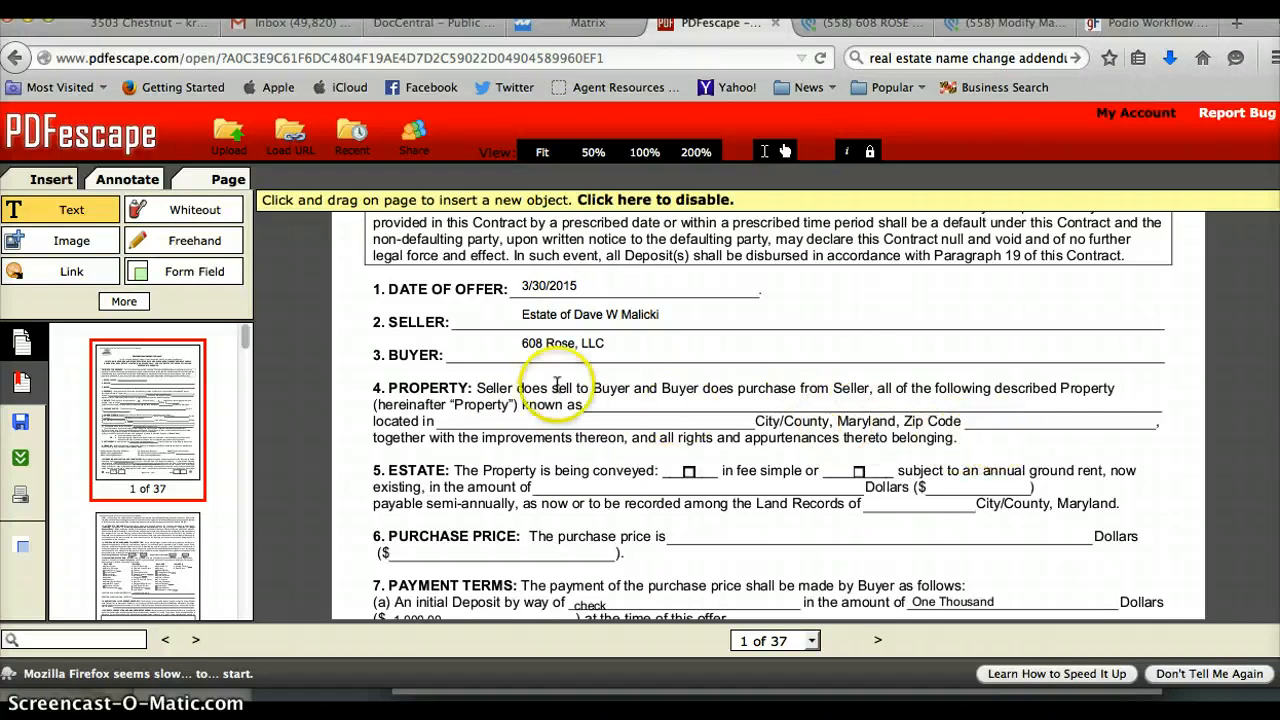
{"action": "left_click", "coordinate": [566, 28]}
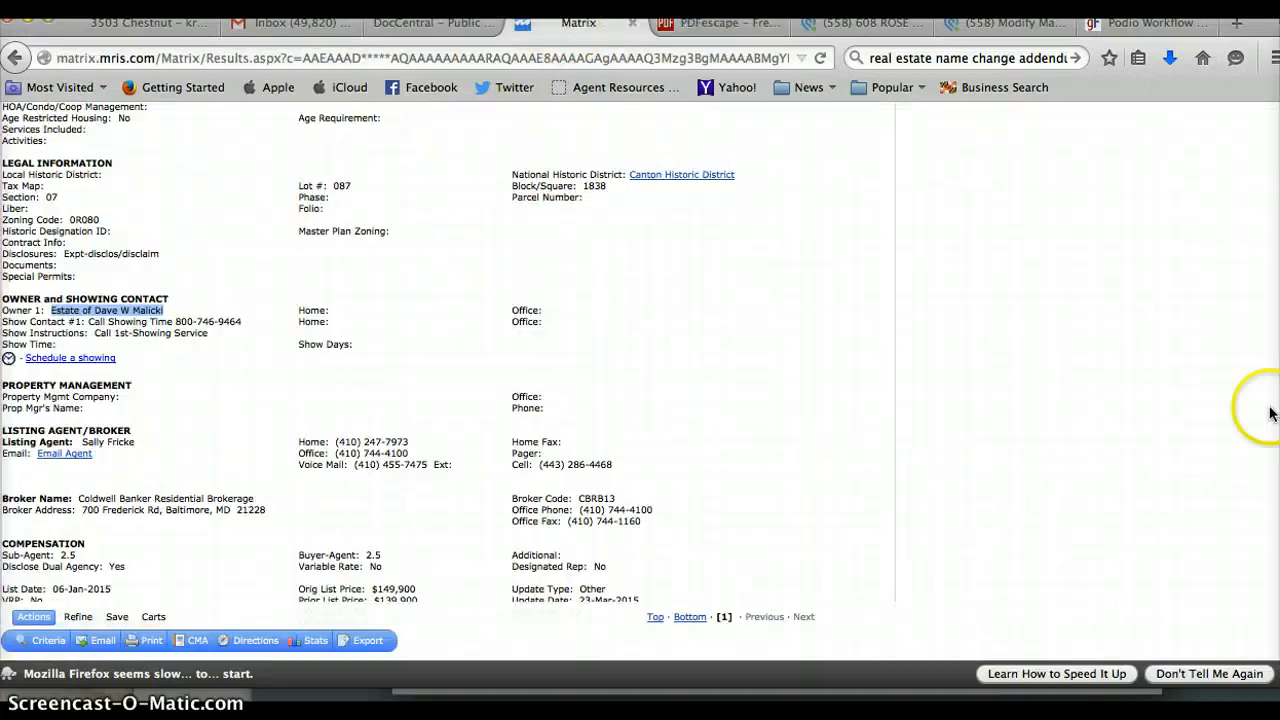
{"action": "scroll", "coordinate": [112, 316], "scroll_direction": "up", "scroll_amount": 15}
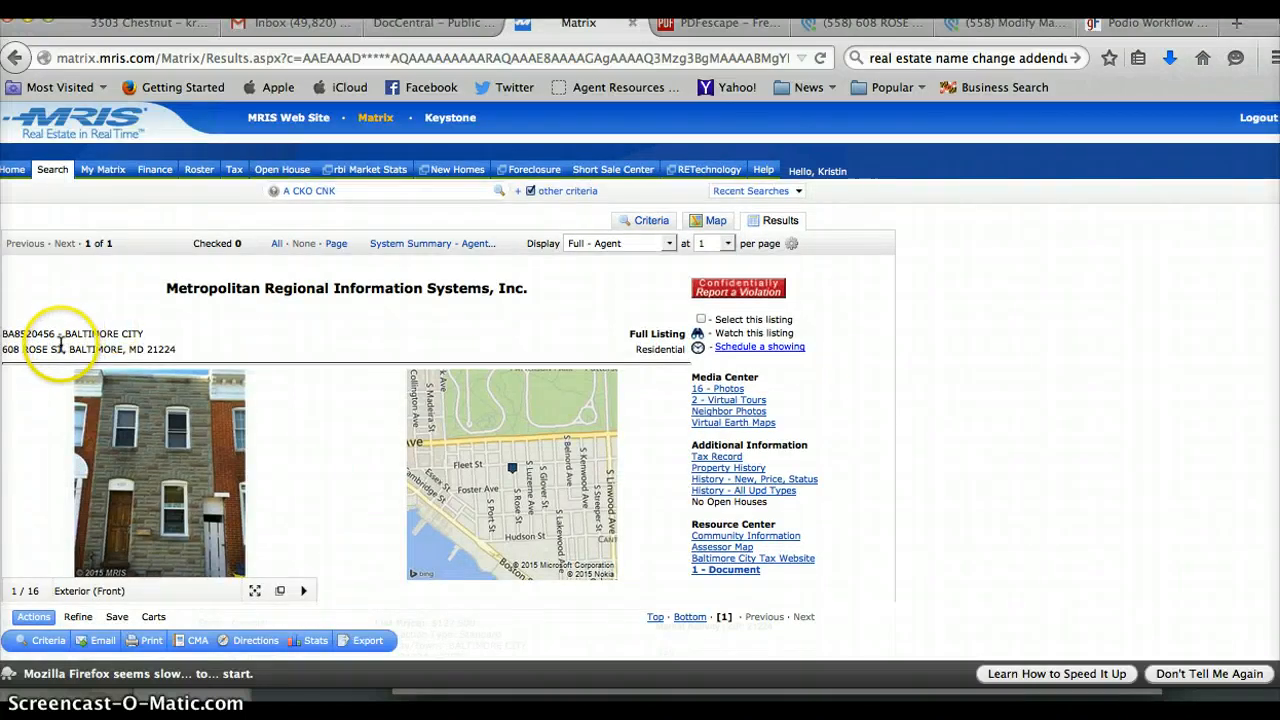
{"action": "left_click_drag", "start_coordinate": [64, 349], "coordinate": [2, 346]}
{"action": "key", "text": "super+c"}
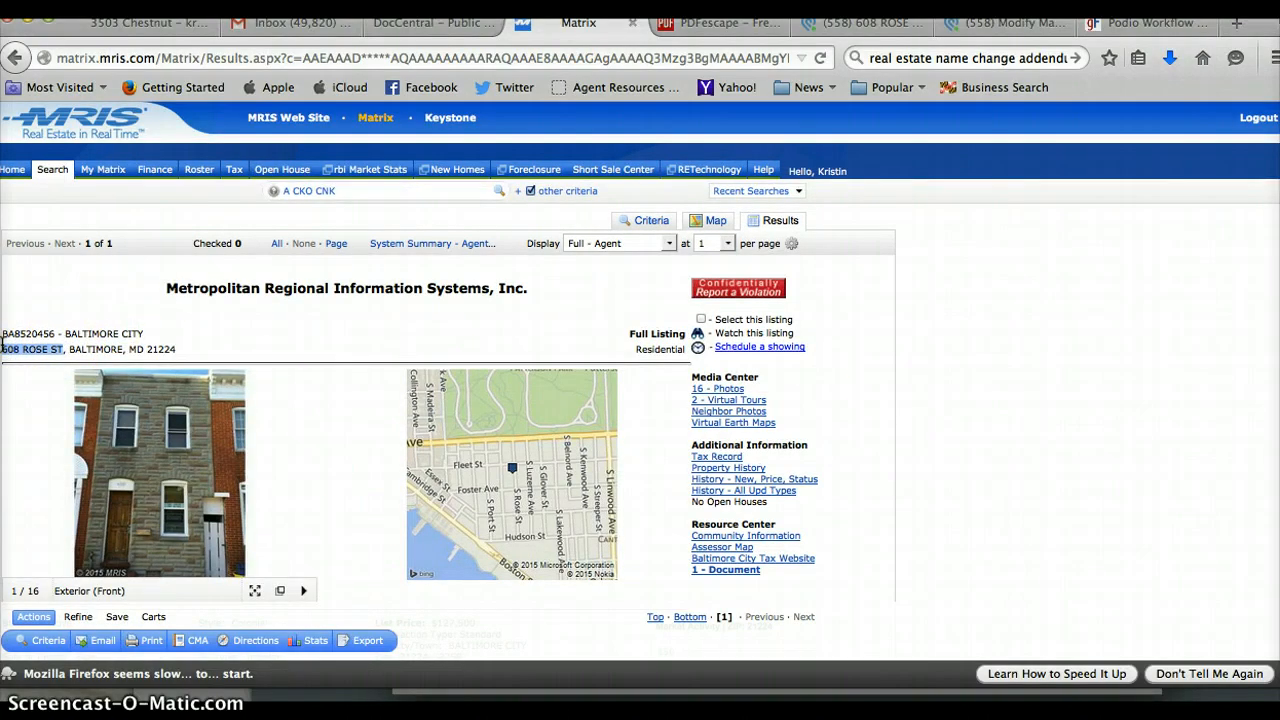
{"action": "left_click", "coordinate": [760, 24]}
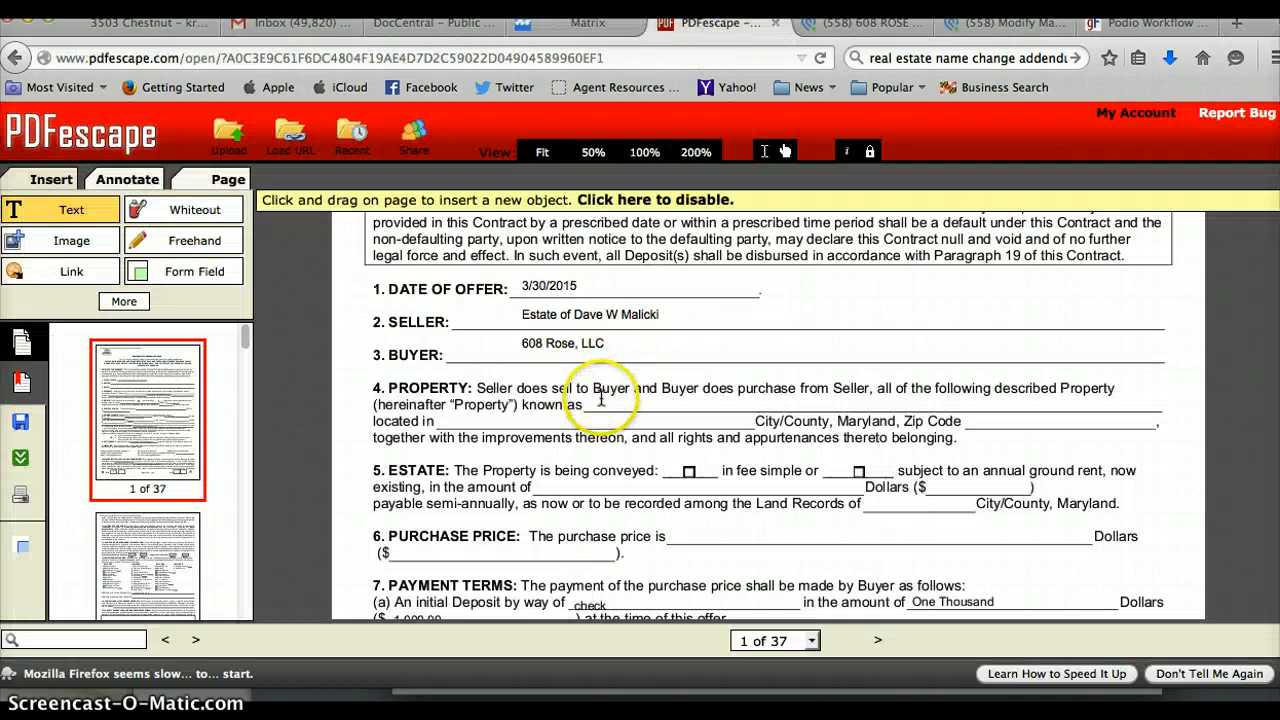
{"action": "left_click", "coordinate": [600, 403]}
{"action": "key", "text": "super+v"}
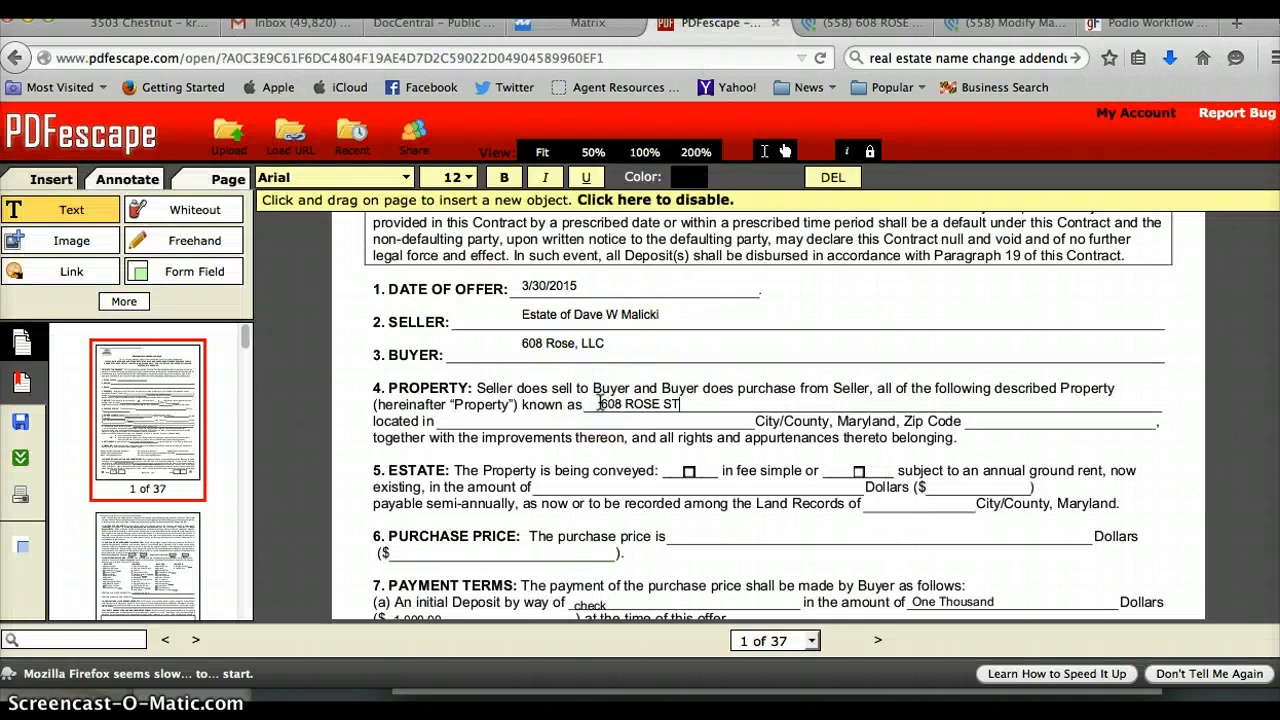
{"action": "left_click", "coordinate": [474, 420]}
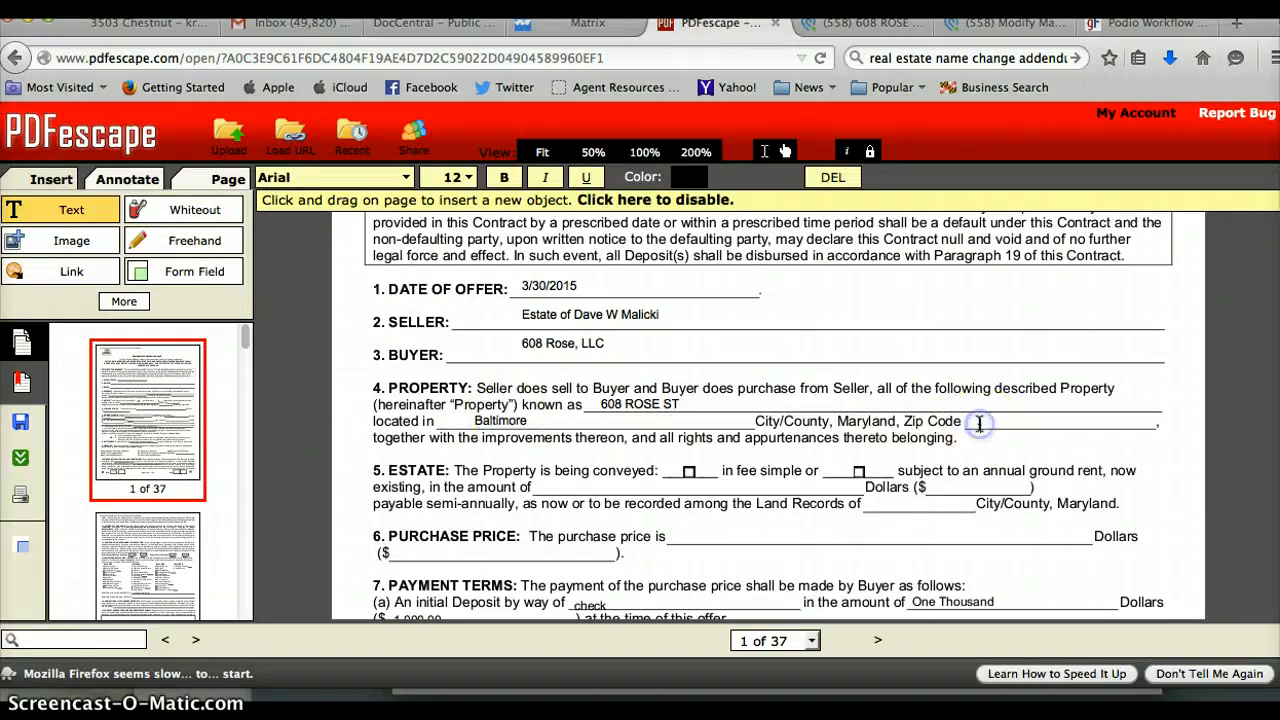
{"action": "left_click", "coordinate": [1002, 470]}
{"action": "left_click", "coordinate": [983, 421]}
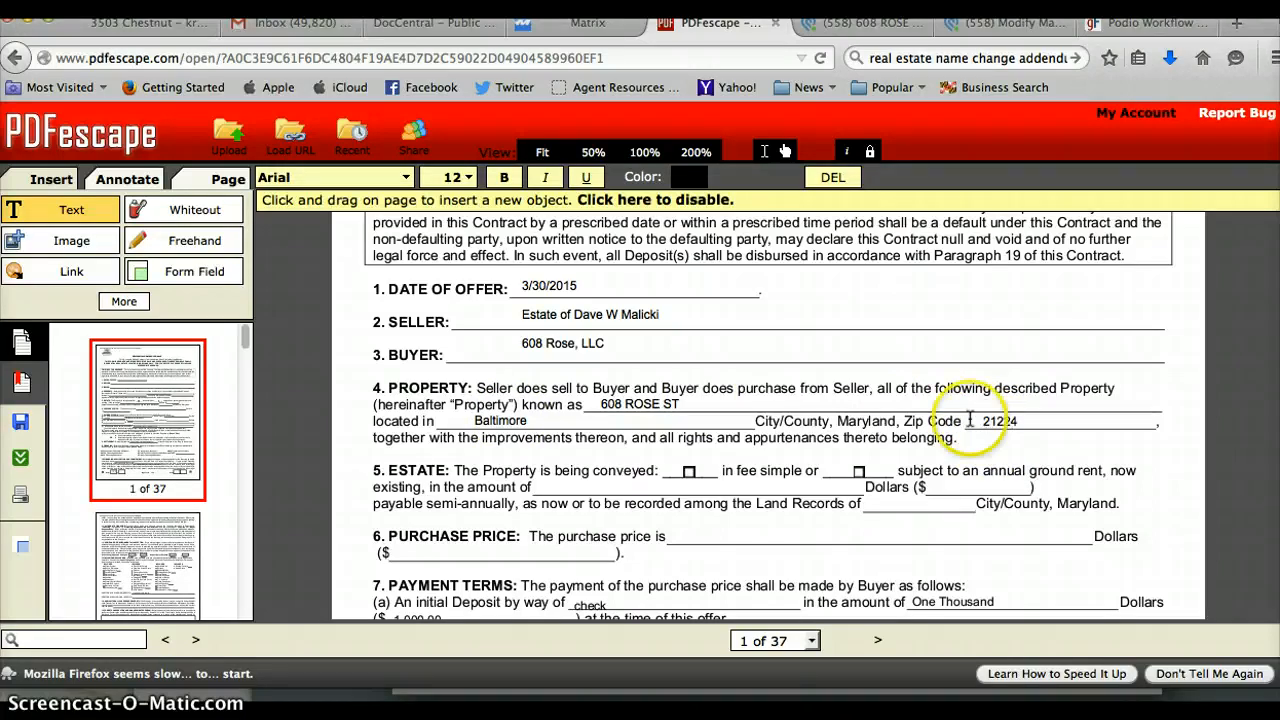
{"action": "left_click", "coordinate": [648, 511]}
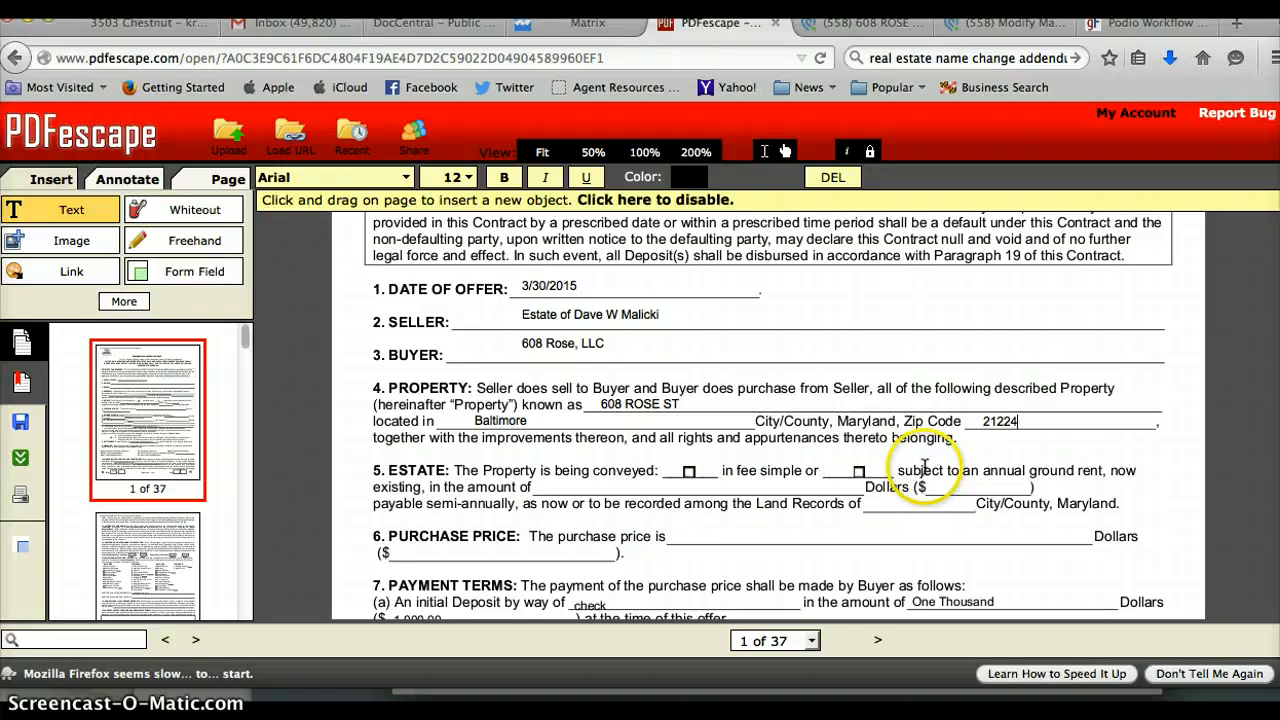
Confirm the ownership type in the listing and tick the fee simple estate box.
{"action": "left_click", "coordinate": [597, 28]}
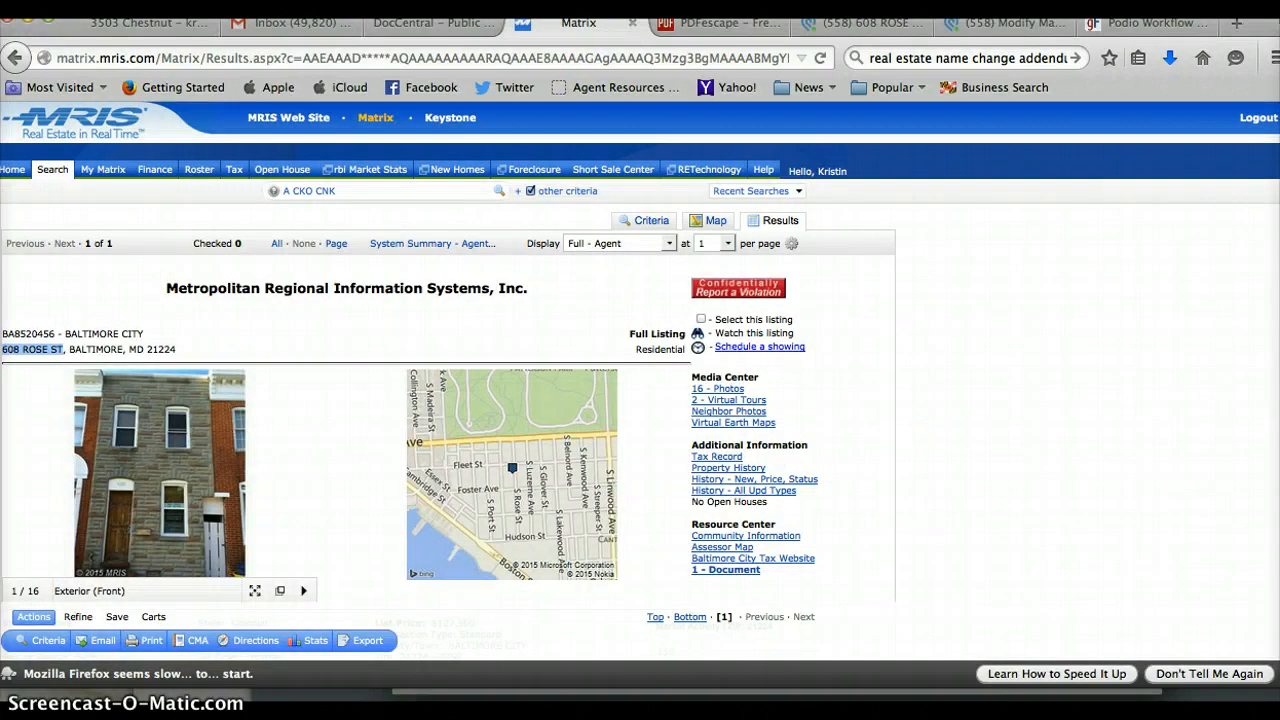
{"action": "scroll", "coordinate": [543, 314], "scroll_direction": "down", "scroll_amount": 3}
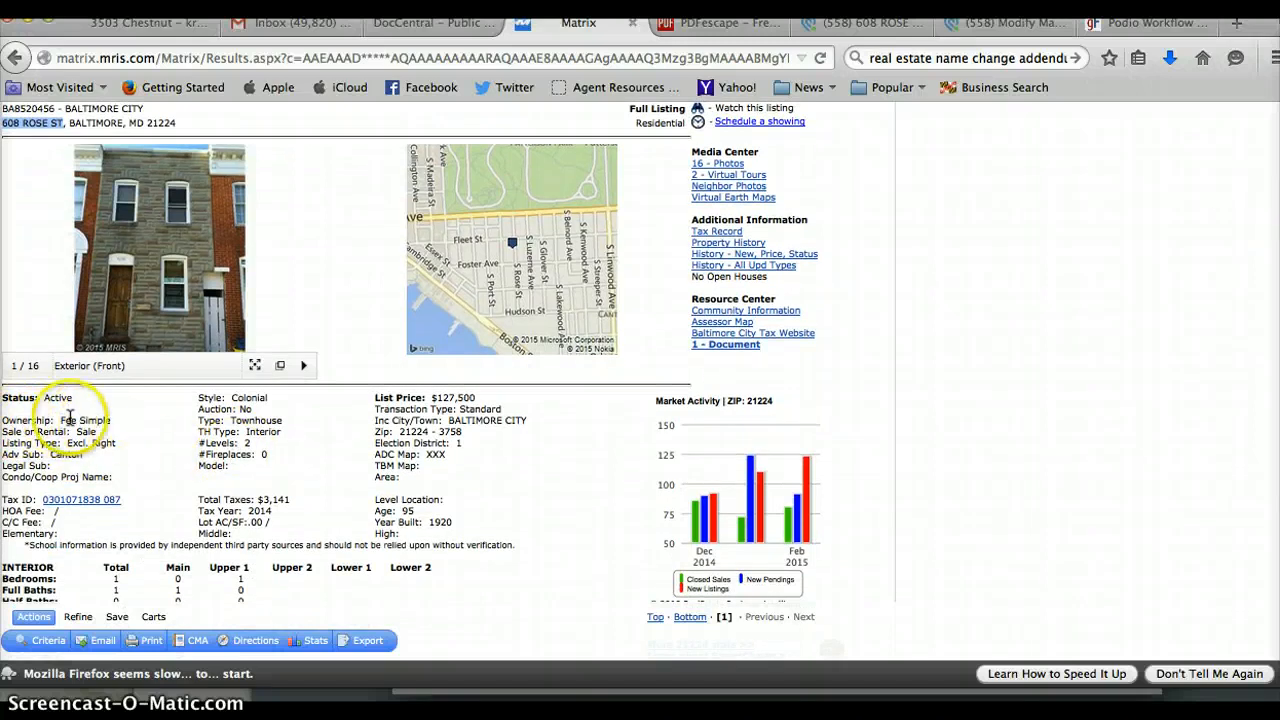
{"action": "left_click", "coordinate": [720, 24]}
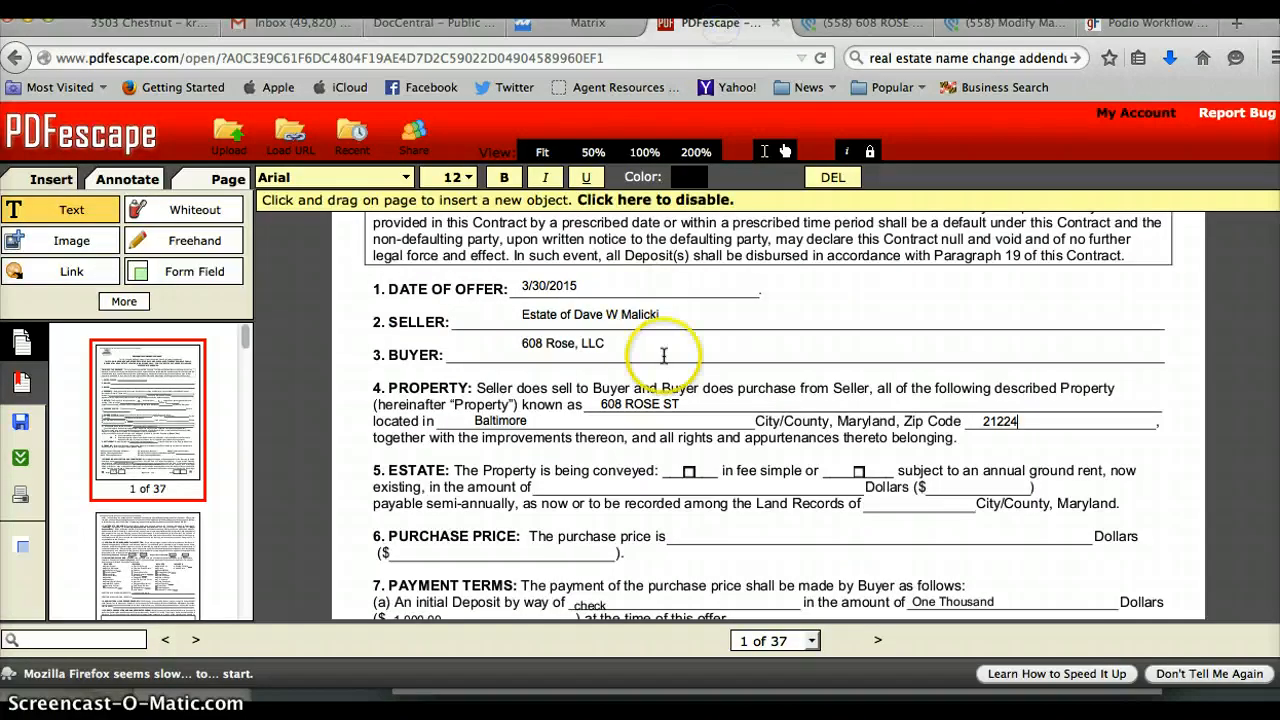
{"action": "left_click", "coordinate": [686, 469]}
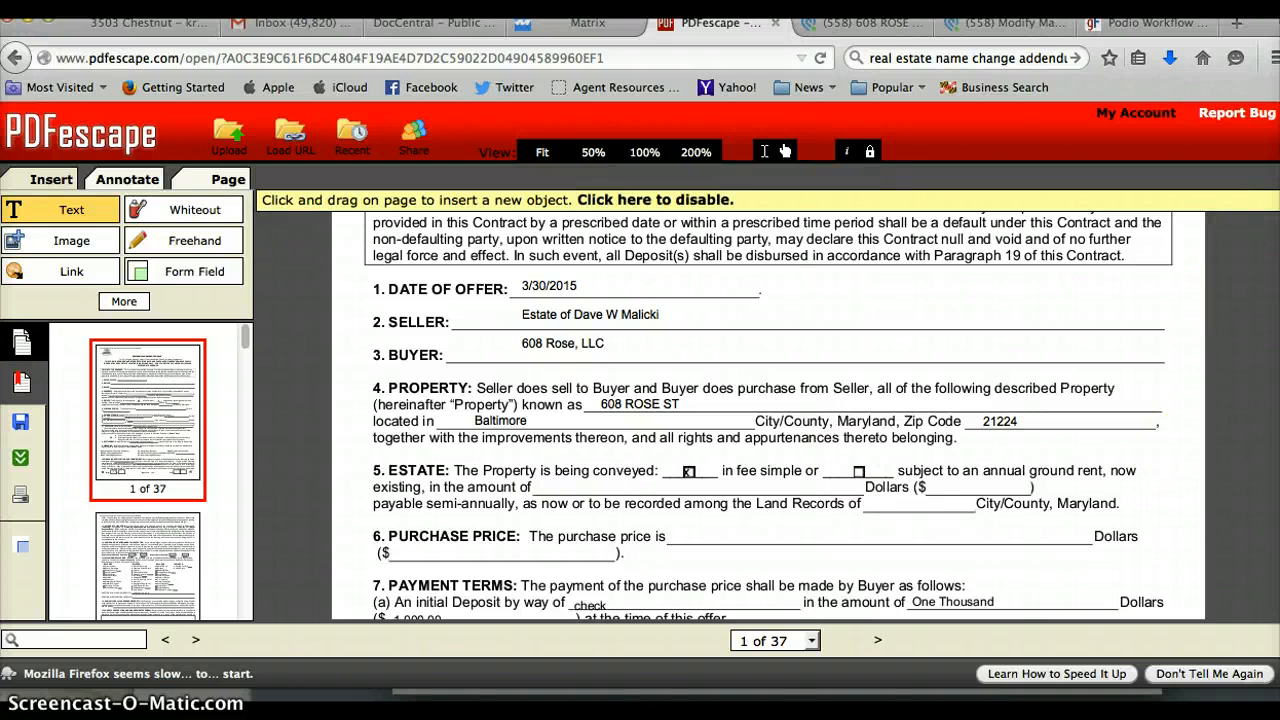
{"action": "scroll", "coordinate": [768, 415], "scroll_direction": "down", "scroll_amount": 3}
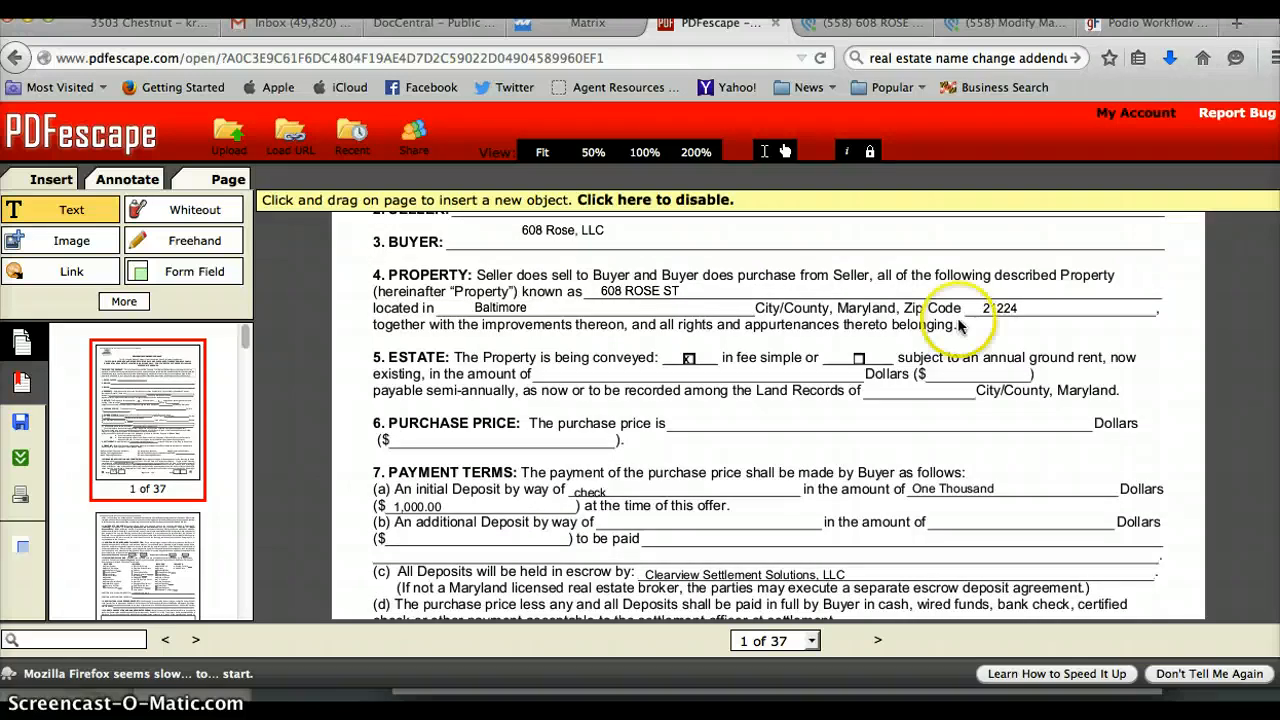
Write the purchase price as Eighty Thousand and 00/100 and ($80,000.00).
{"action": "left_click", "coordinate": [676, 421]}
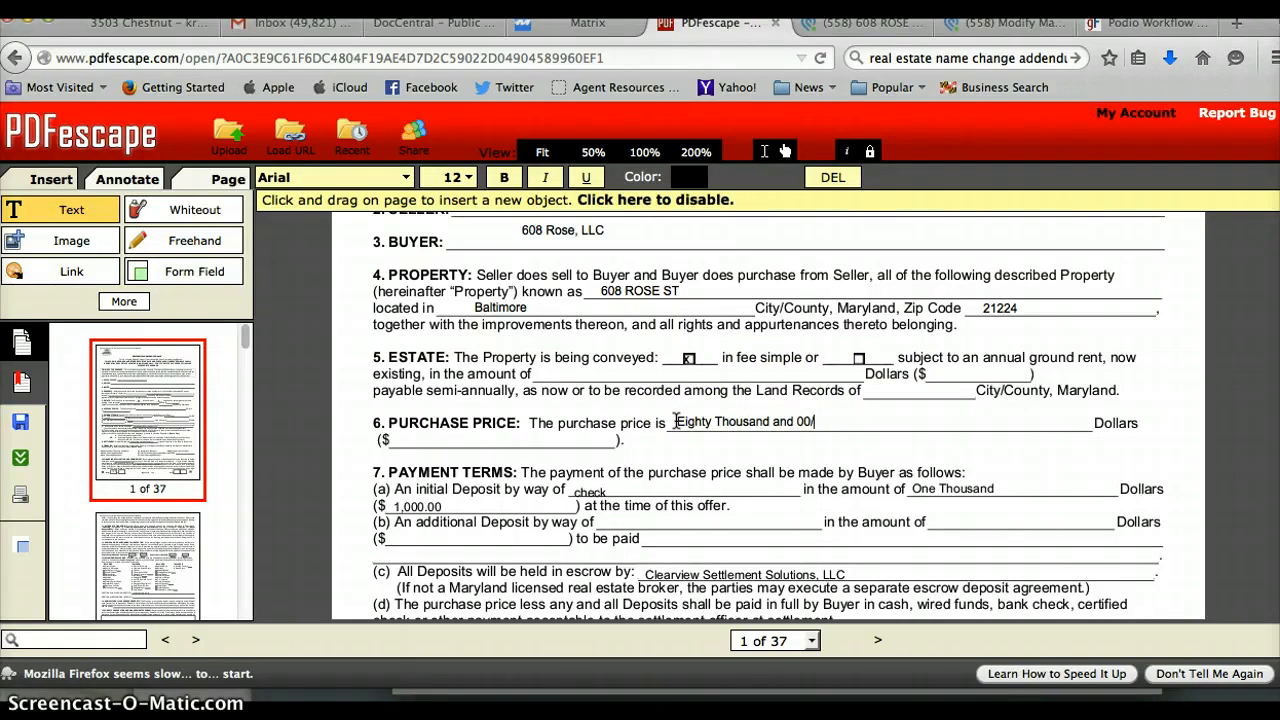
{"action": "left_click", "coordinate": [395, 439]}
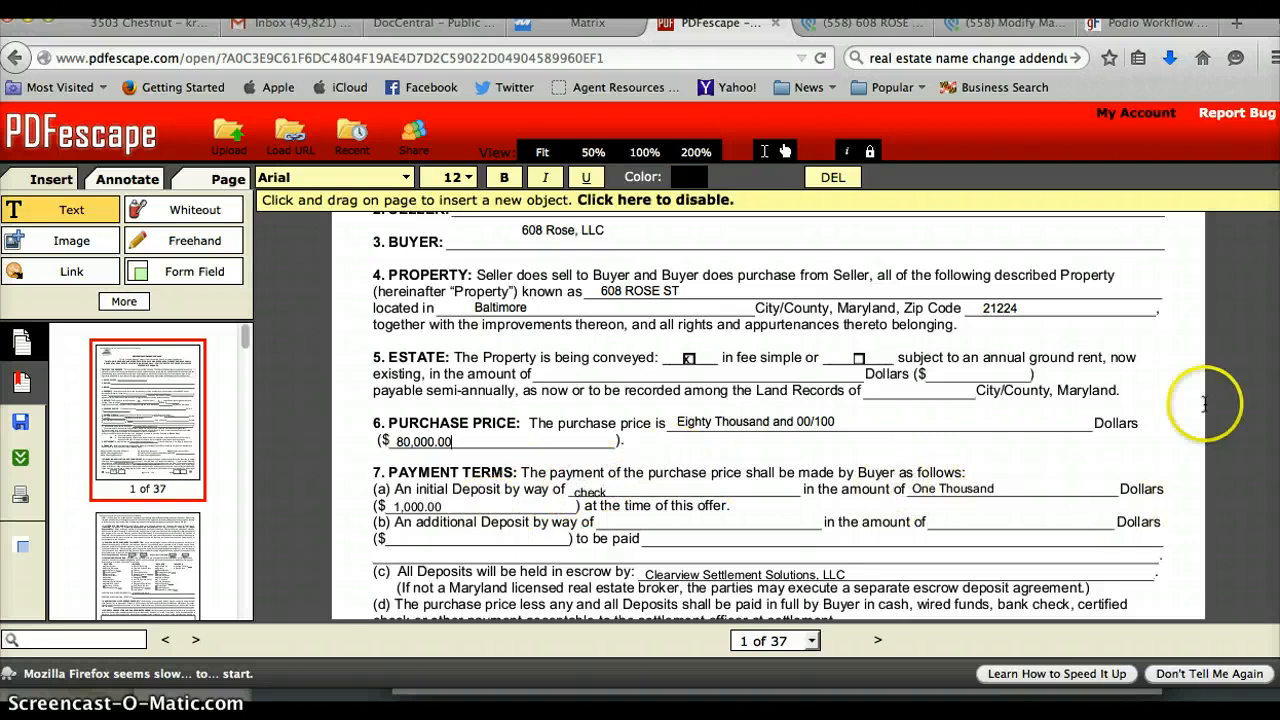
{"action": "left_click", "coordinate": [785, 150]}
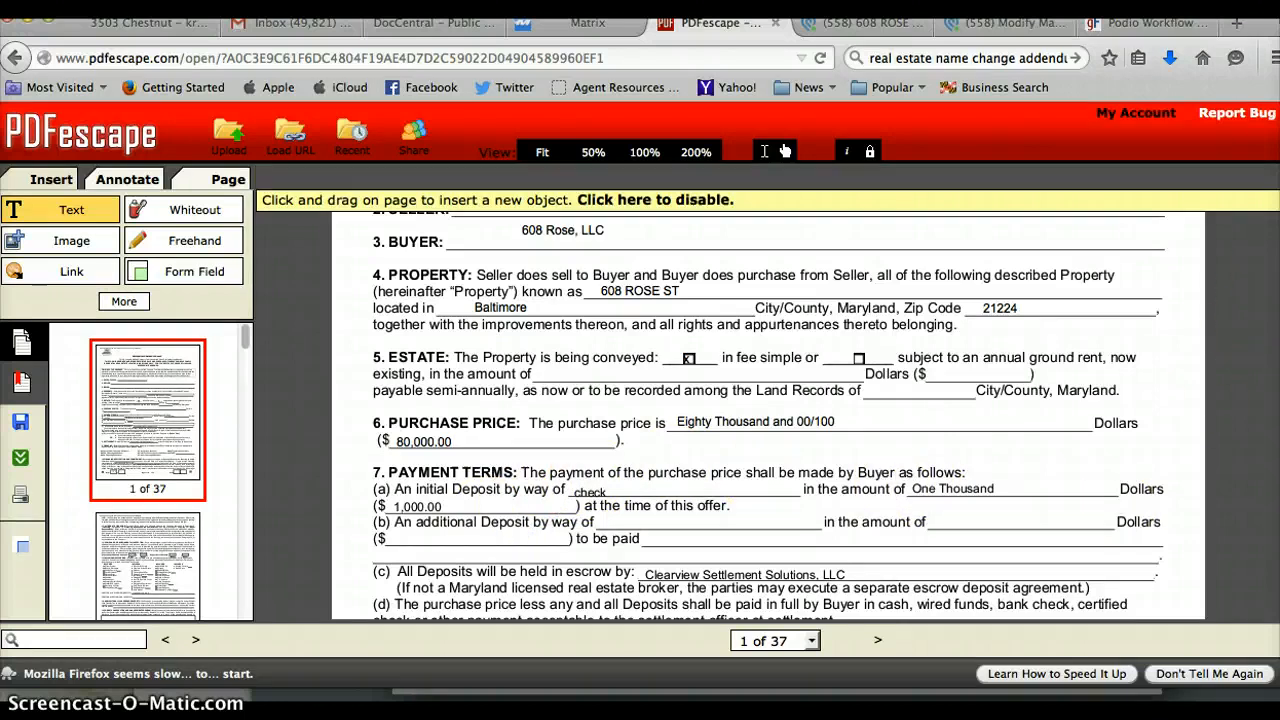
{"action": "scroll", "coordinate": [768, 415], "scroll_direction": "down", "scroll_amount": 2}
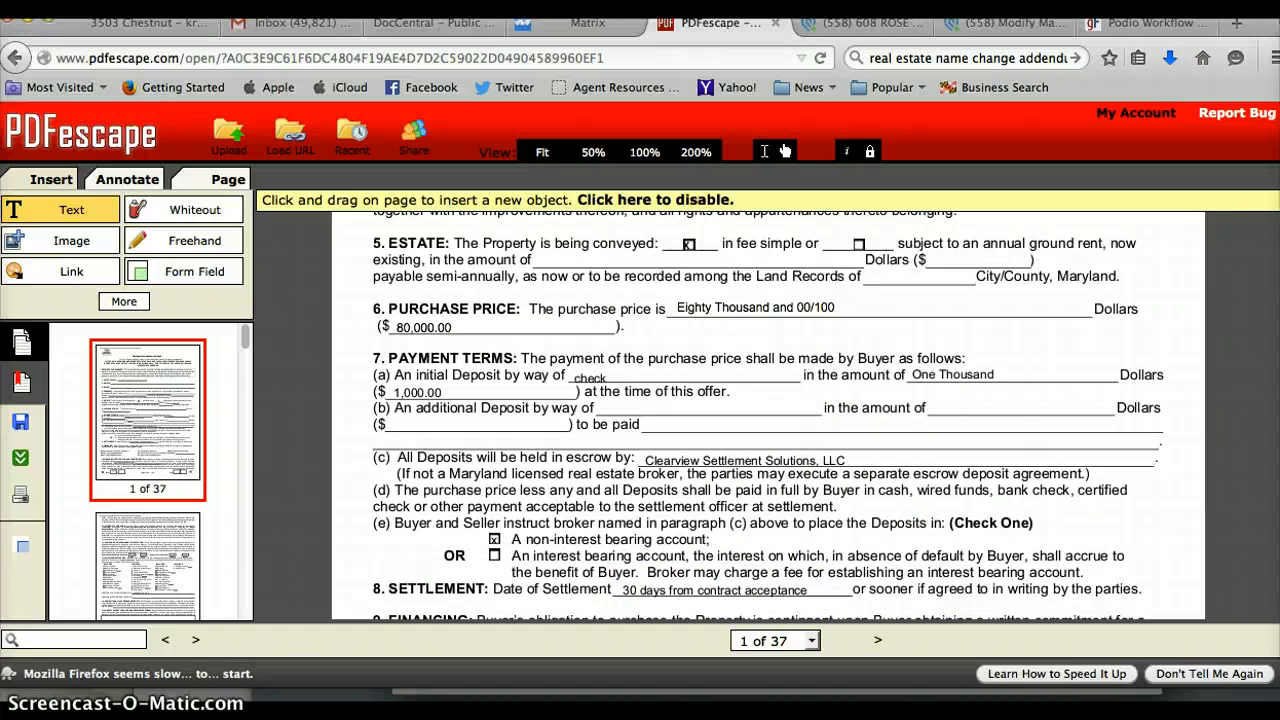
Scroll to page 9 and type the buyer's initials in its Buyer box.
{"action": "scroll", "coordinate": [768, 415], "scroll_direction": "down", "scroll_amount": 10}
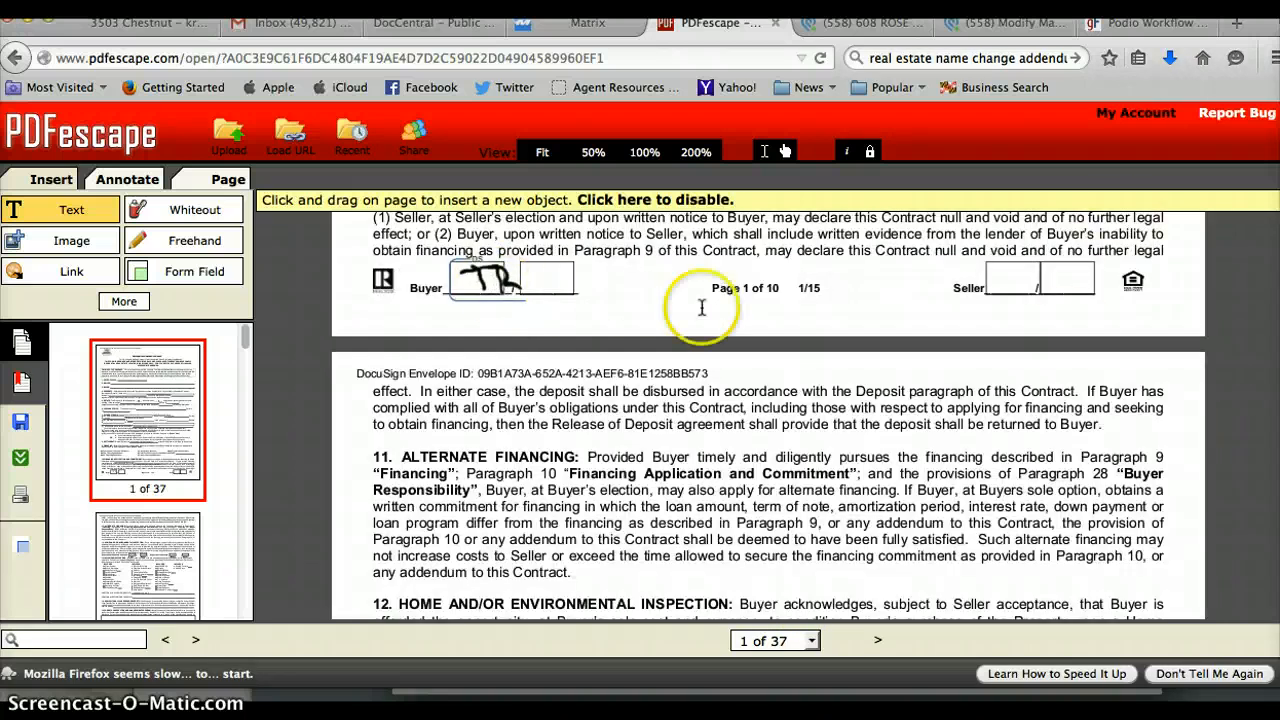
{"action": "scroll", "coordinate": [768, 415], "scroll_direction": "down", "scroll_amount": 10}
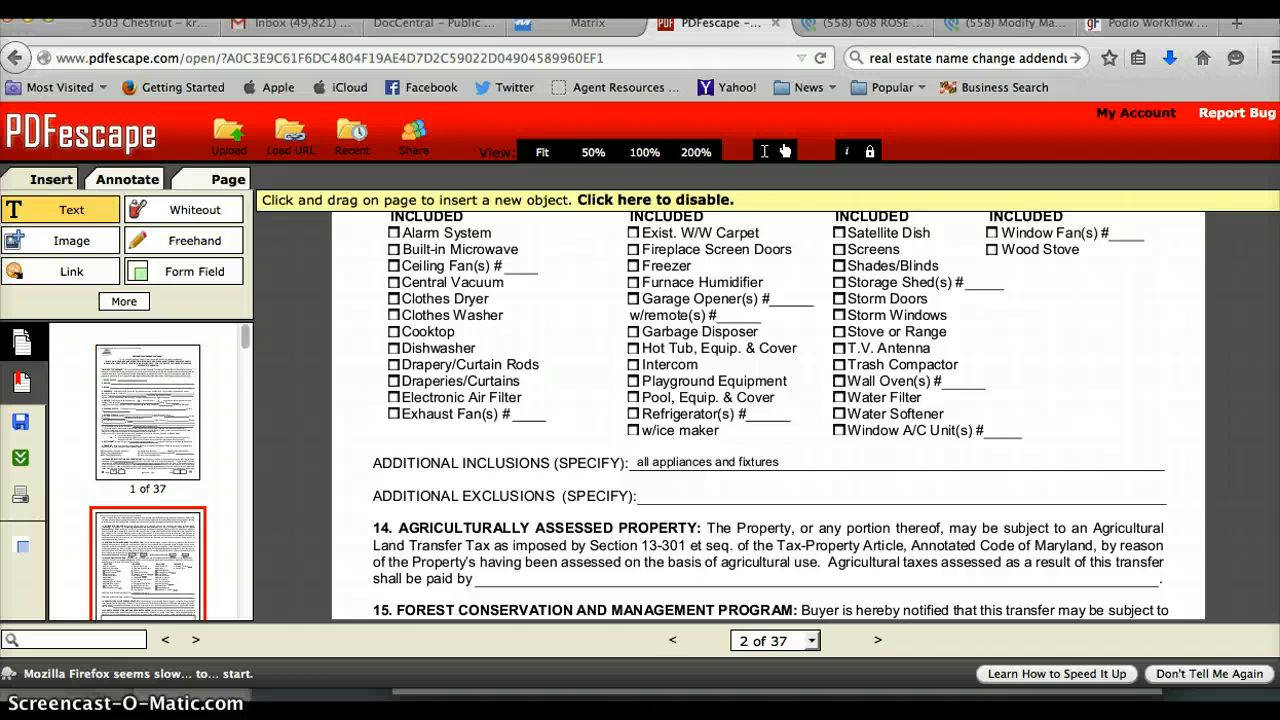
{"action": "scroll", "coordinate": [768, 415], "scroll_direction": "down", "scroll_amount": 10}
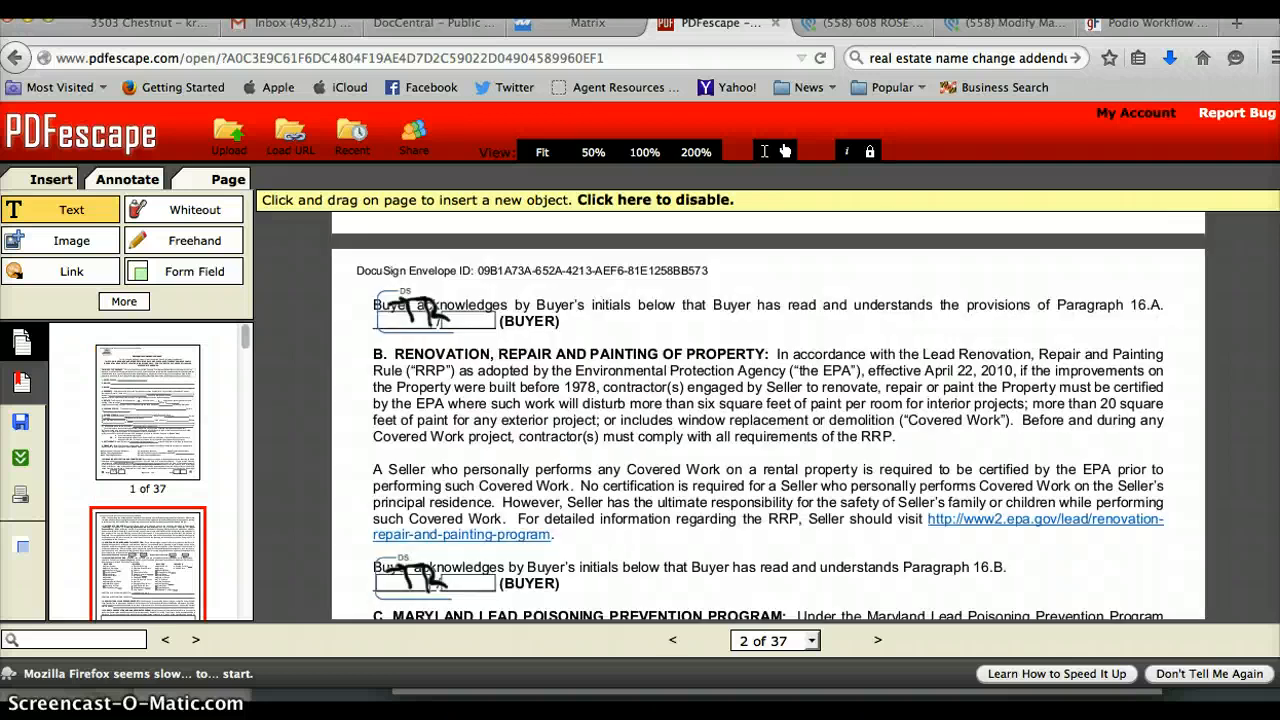
{"action": "scroll", "coordinate": [768, 415], "scroll_direction": "down", "scroll_amount": 15}
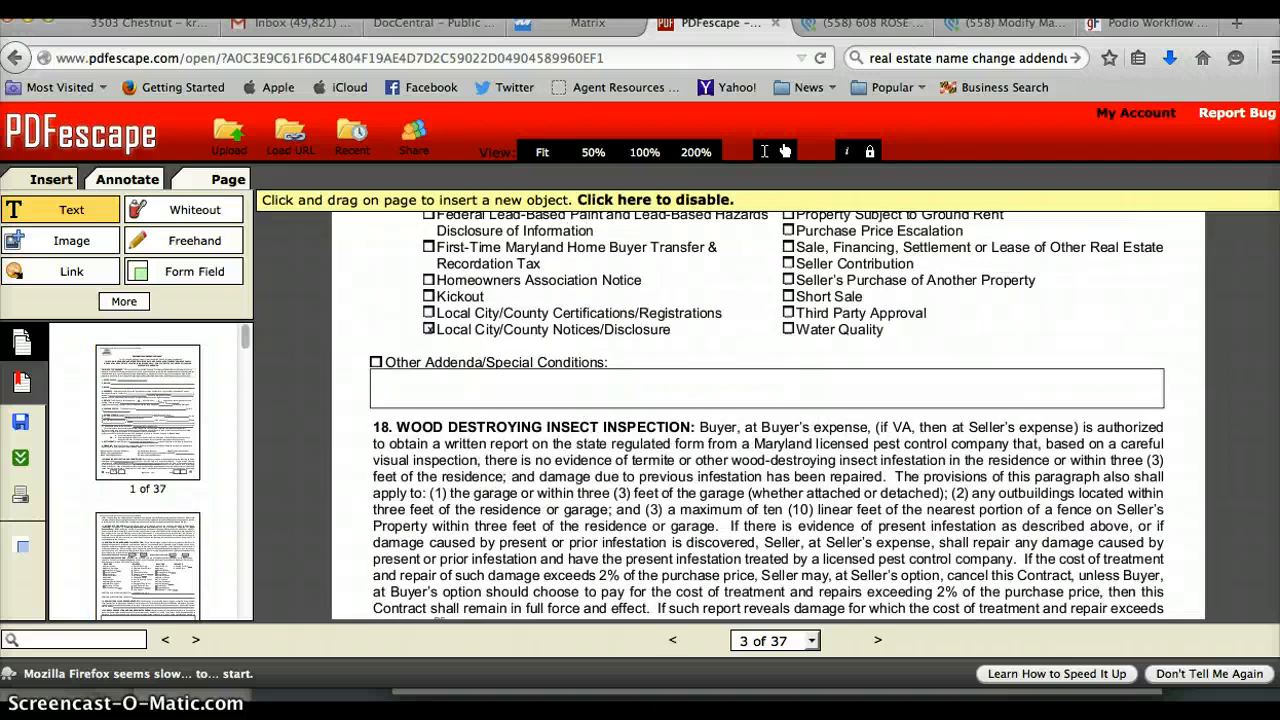
{"action": "scroll", "coordinate": [768, 415], "scroll_direction": "down", "scroll_amount": 15}
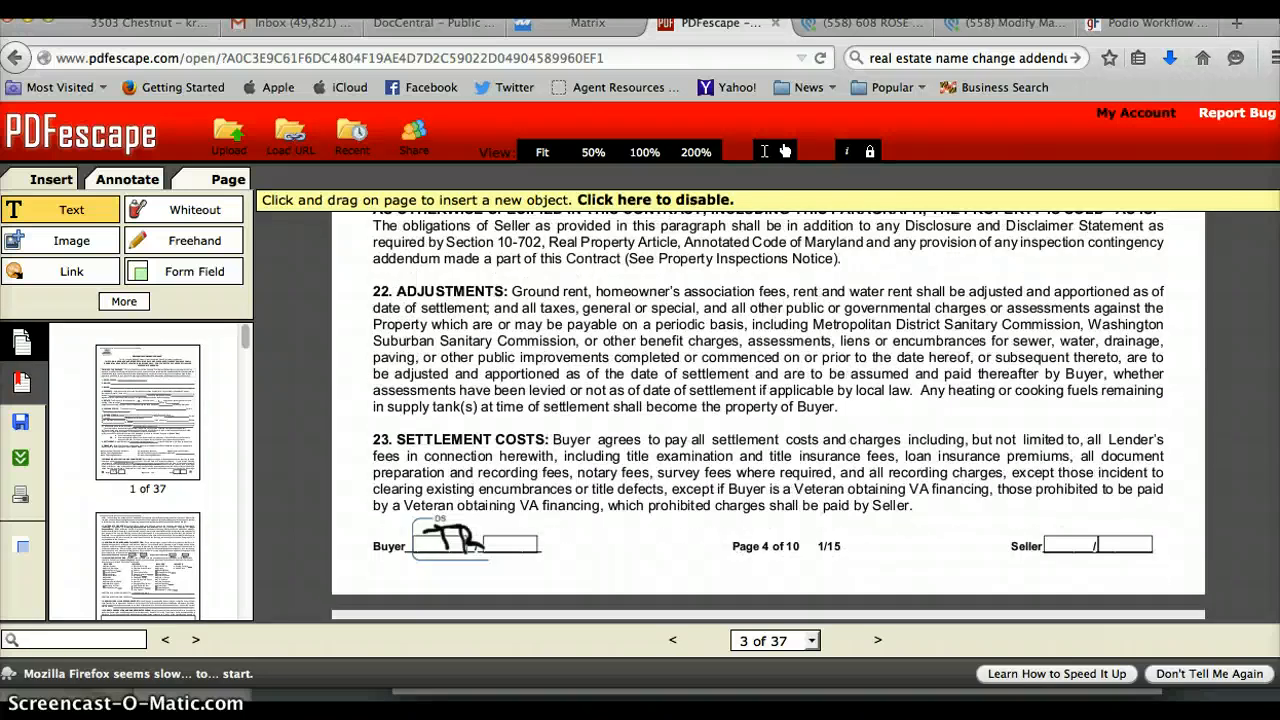
{"action": "scroll", "coordinate": [768, 415], "scroll_direction": "down", "scroll_amount": 15}
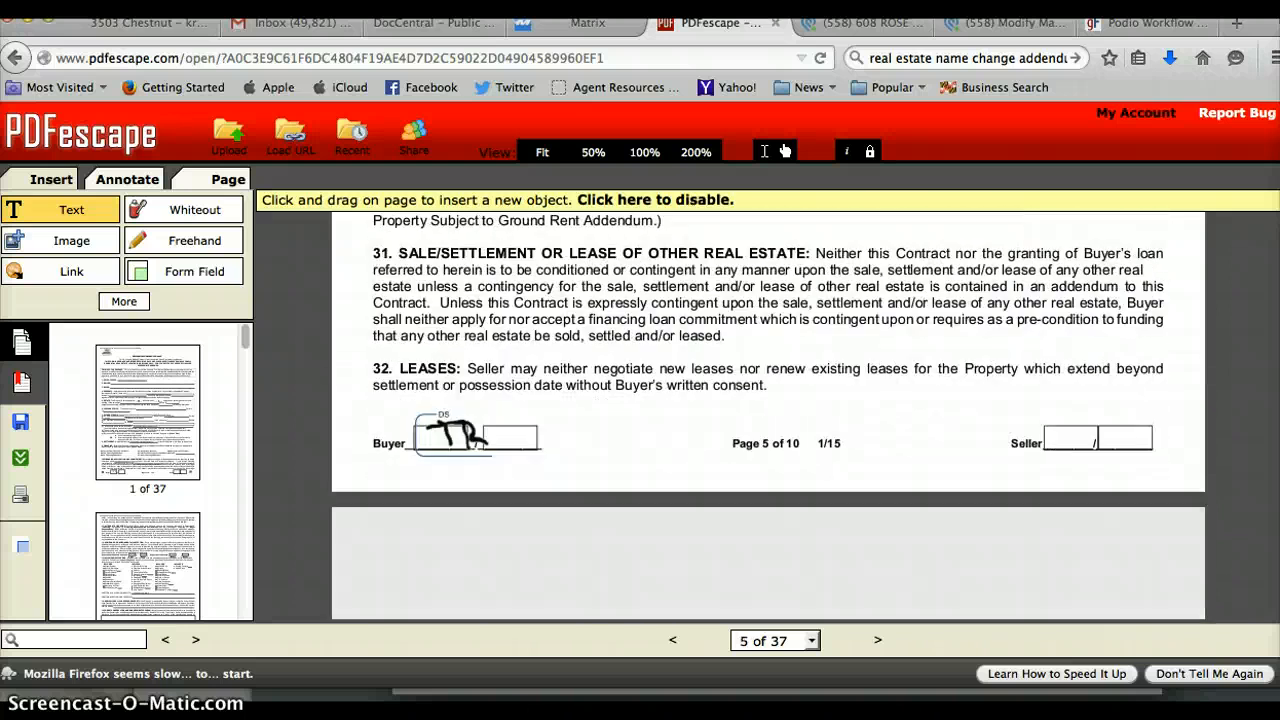
{"action": "scroll", "coordinate": [768, 415], "scroll_direction": "down", "scroll_amount": 10}
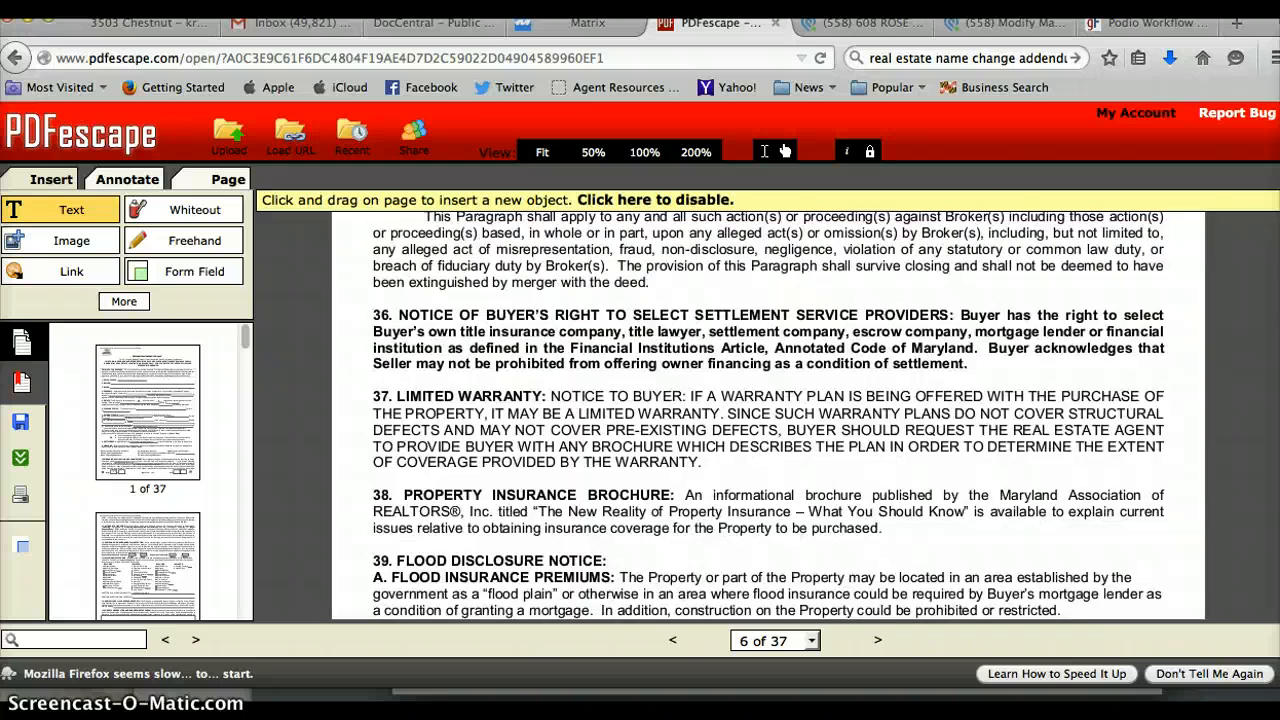
{"action": "scroll", "coordinate": [768, 415], "scroll_direction": "down", "scroll_amount": 5}
{"action": "scroll", "coordinate": [768, 415], "scroll_direction": "down", "scroll_amount": 20}
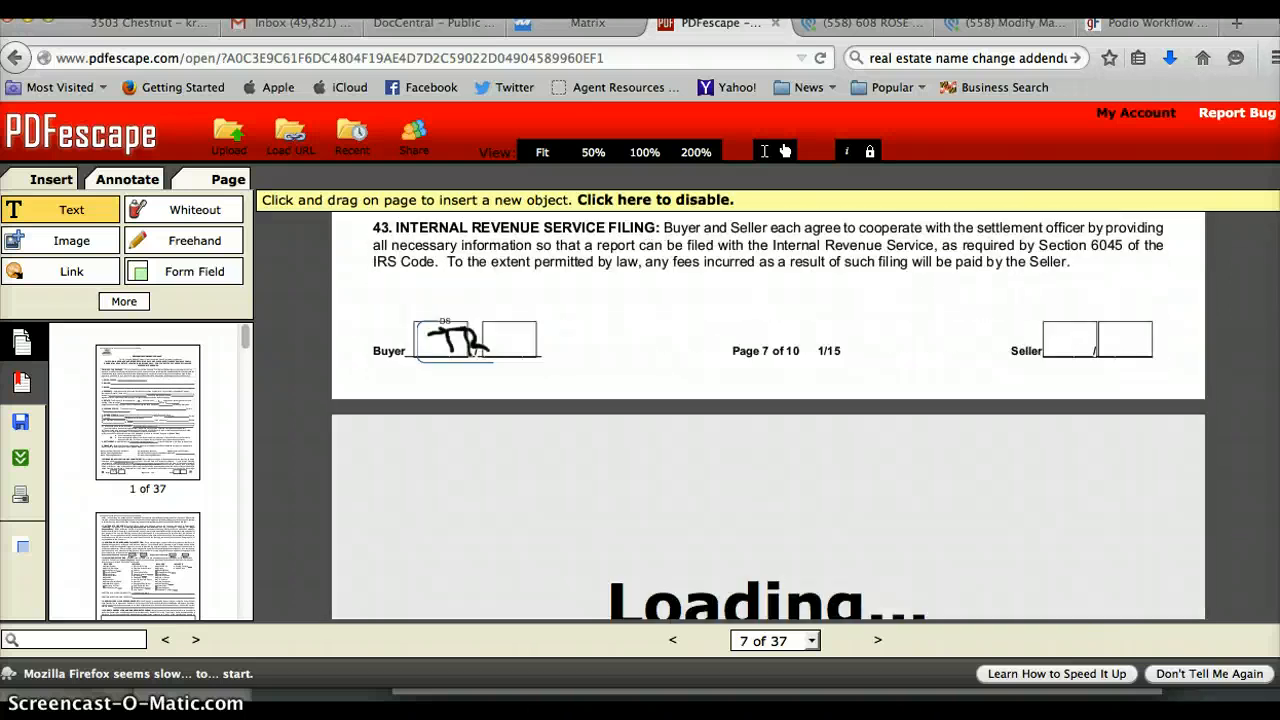
{"action": "scroll", "coordinate": [768, 415], "scroll_direction": "down", "scroll_amount": 20}
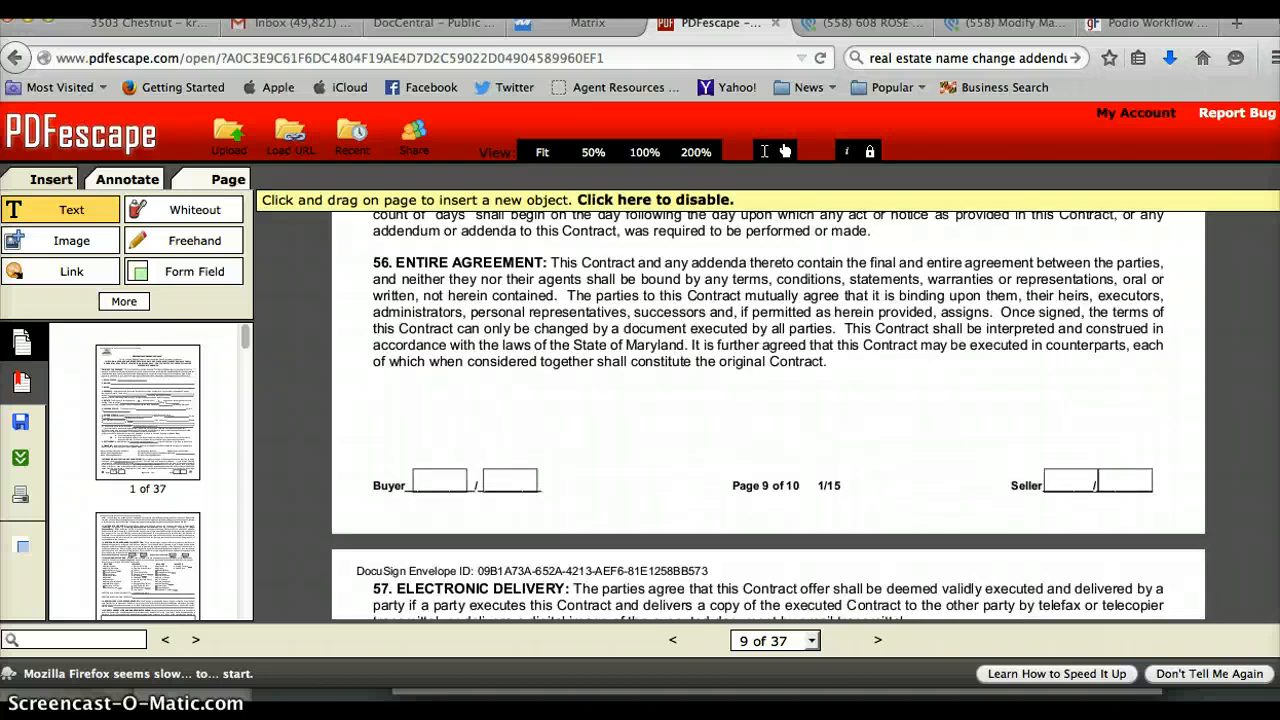
{"action": "left_click", "coordinate": [432, 480]}
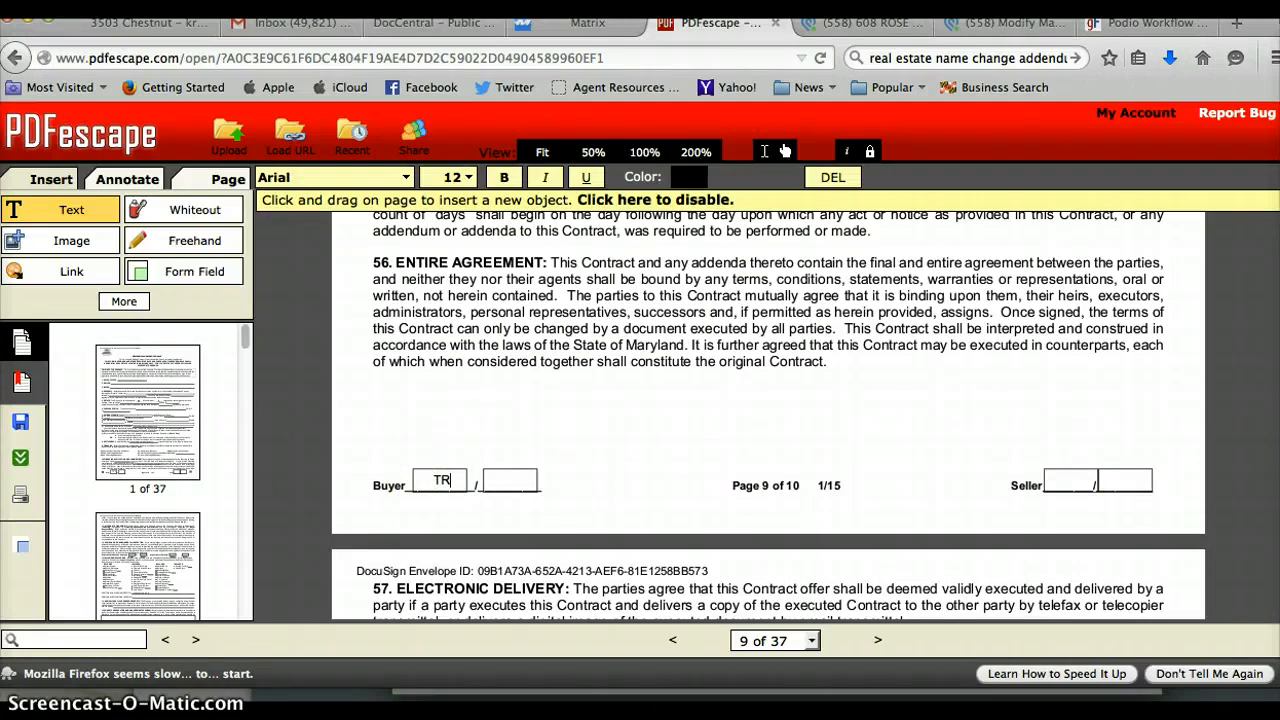
{"action": "scroll", "coordinate": [1070, 230], "scroll_direction": "down", "scroll_amount": 5}
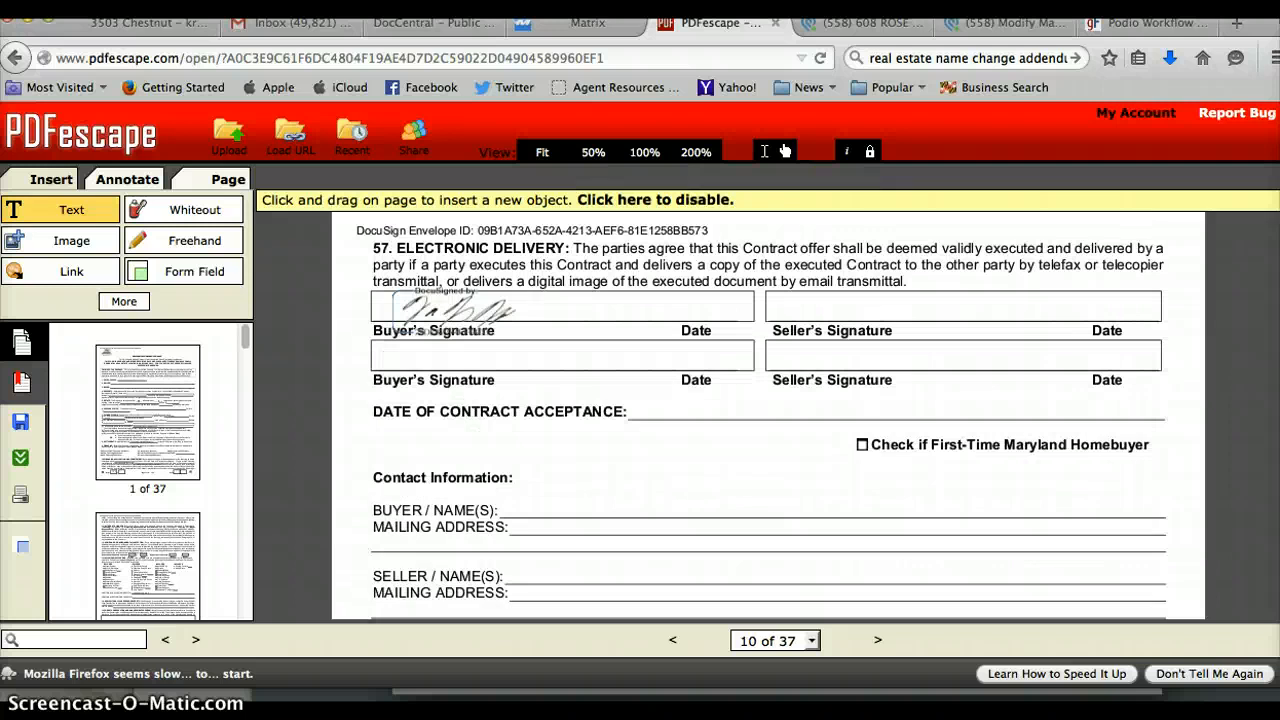
{"action": "left_click", "coordinate": [677, 307]}
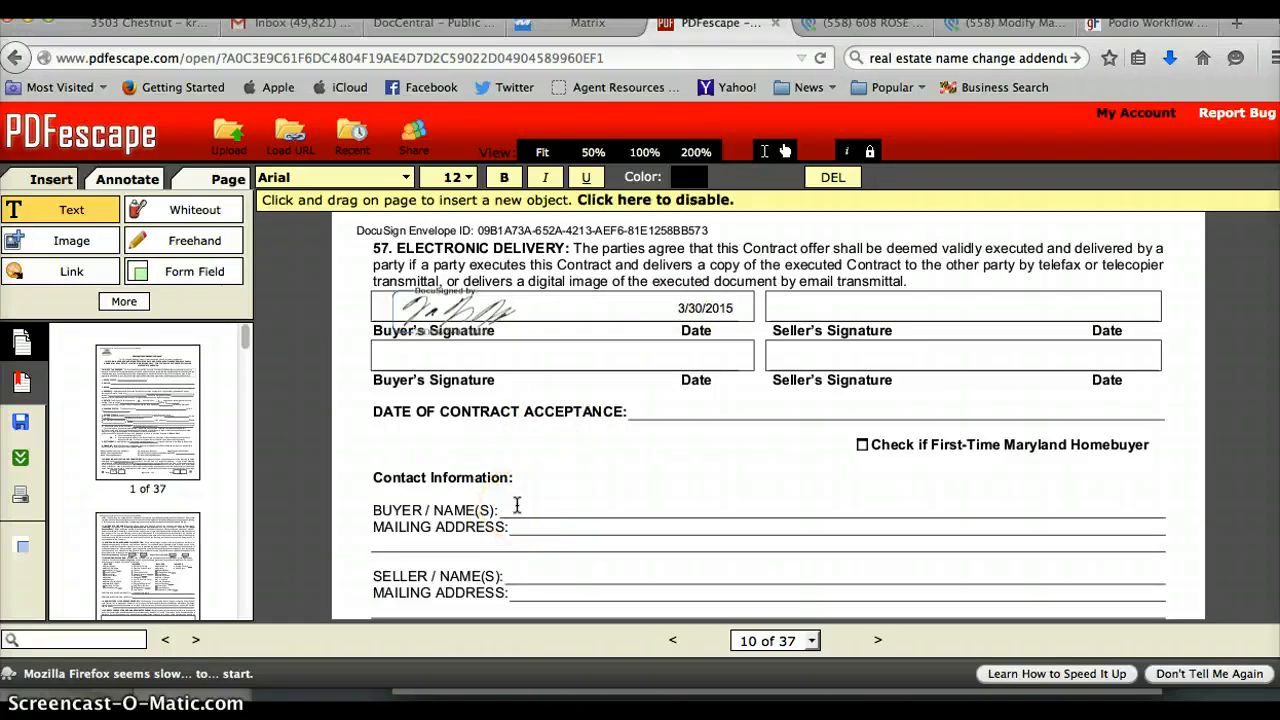
{"action": "left_click", "coordinate": [858, 30]}
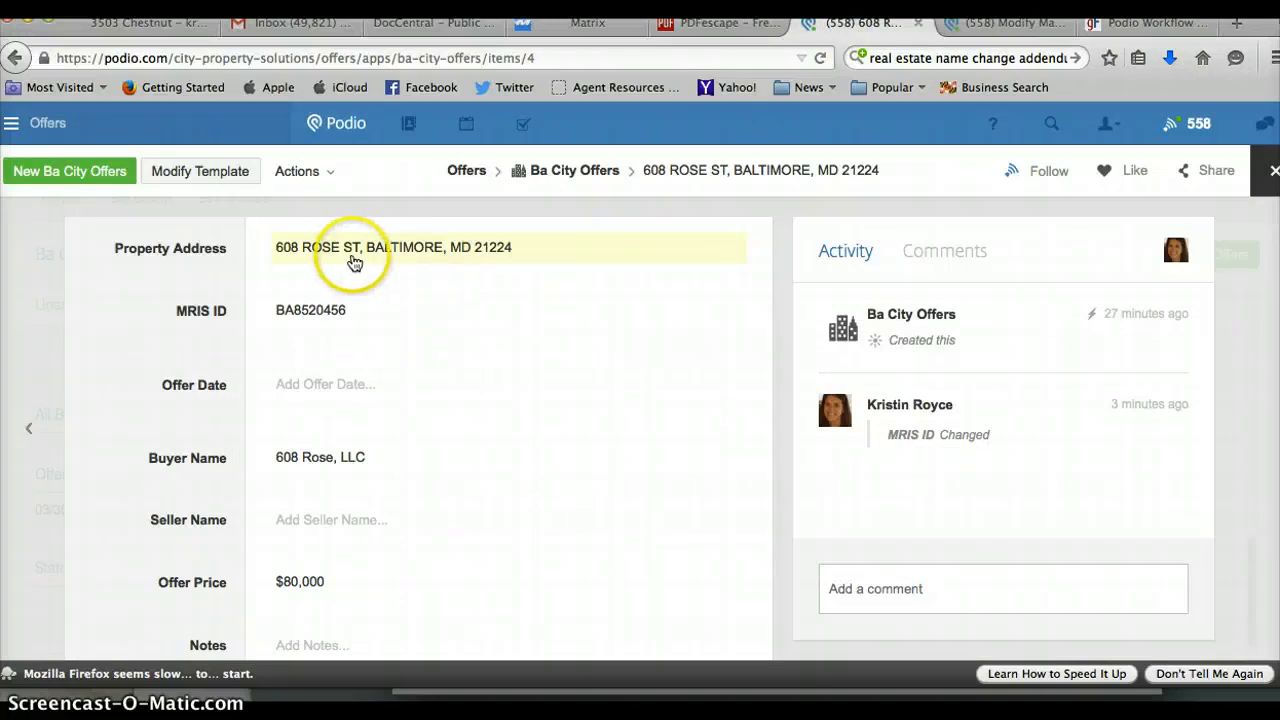
{"action": "left_click", "coordinate": [357, 458]}
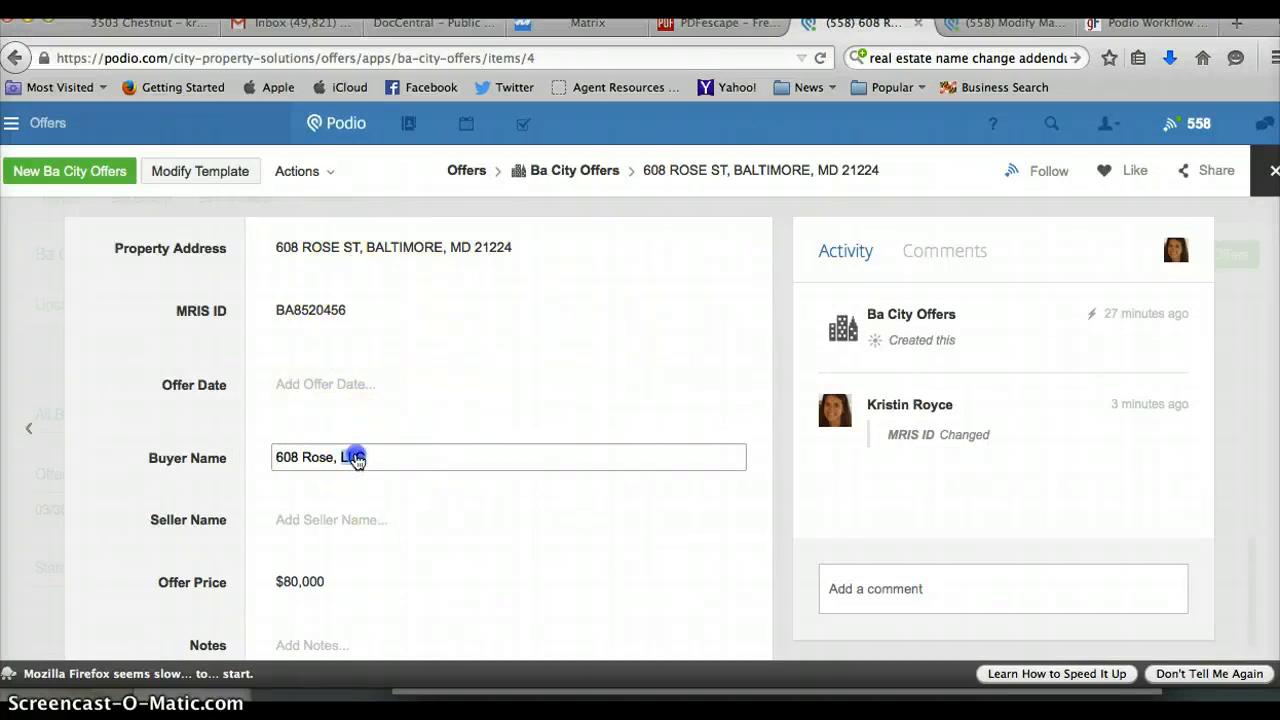
{"action": "triple_click", "coordinate": [358, 458]}
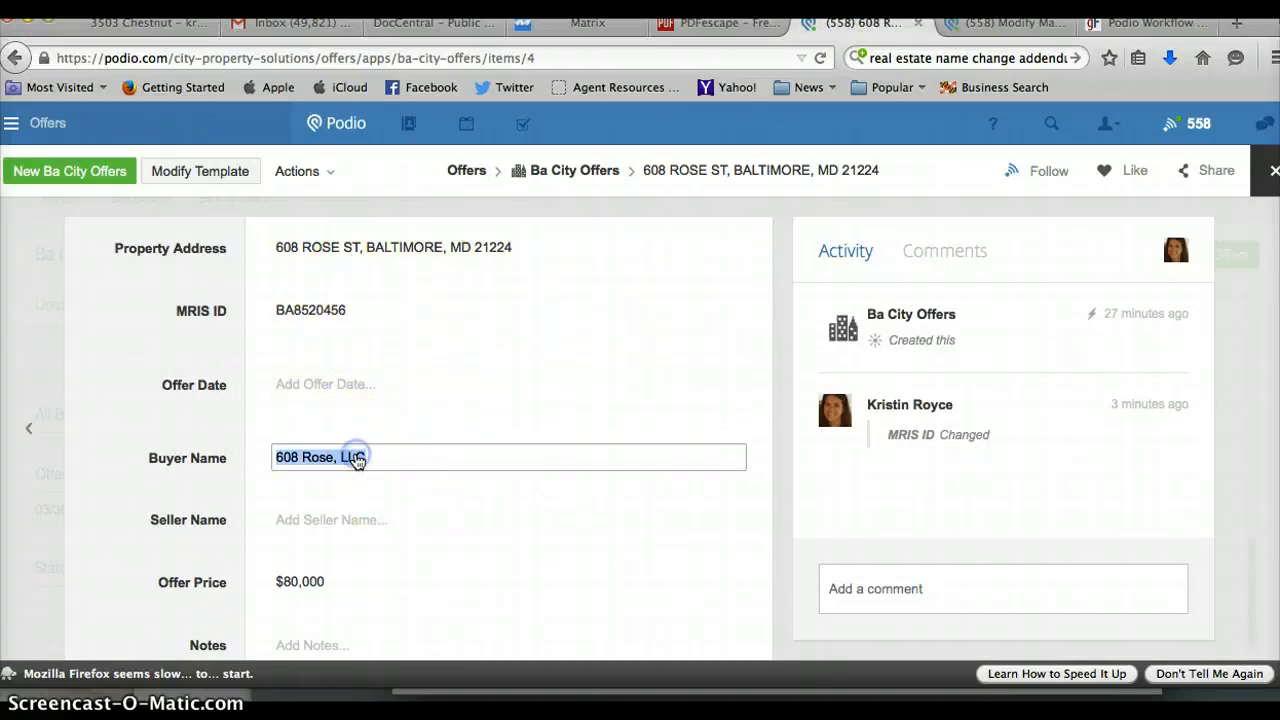
{"action": "left_click", "coordinate": [727, 23]}
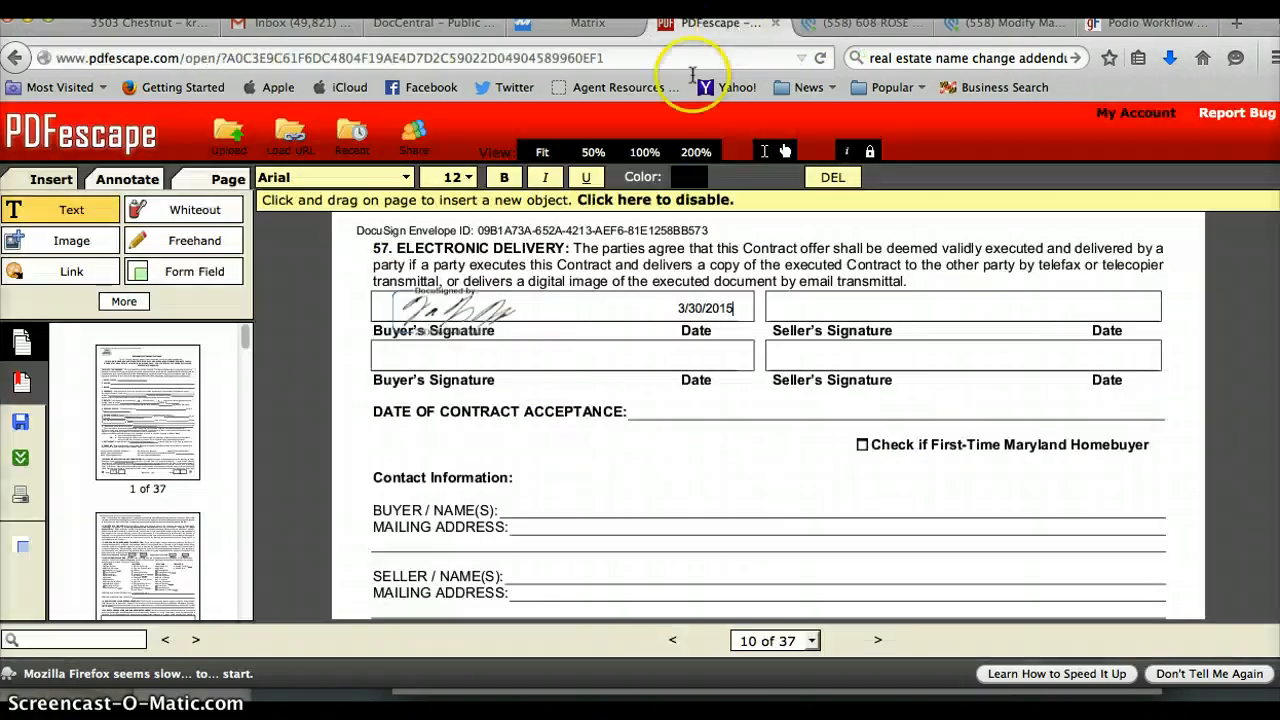
Put 608 Rose, LLC on page 10's BUYER NAME(S) line and type the buyer's mailing address.
{"action": "left_click", "coordinate": [515, 507]}
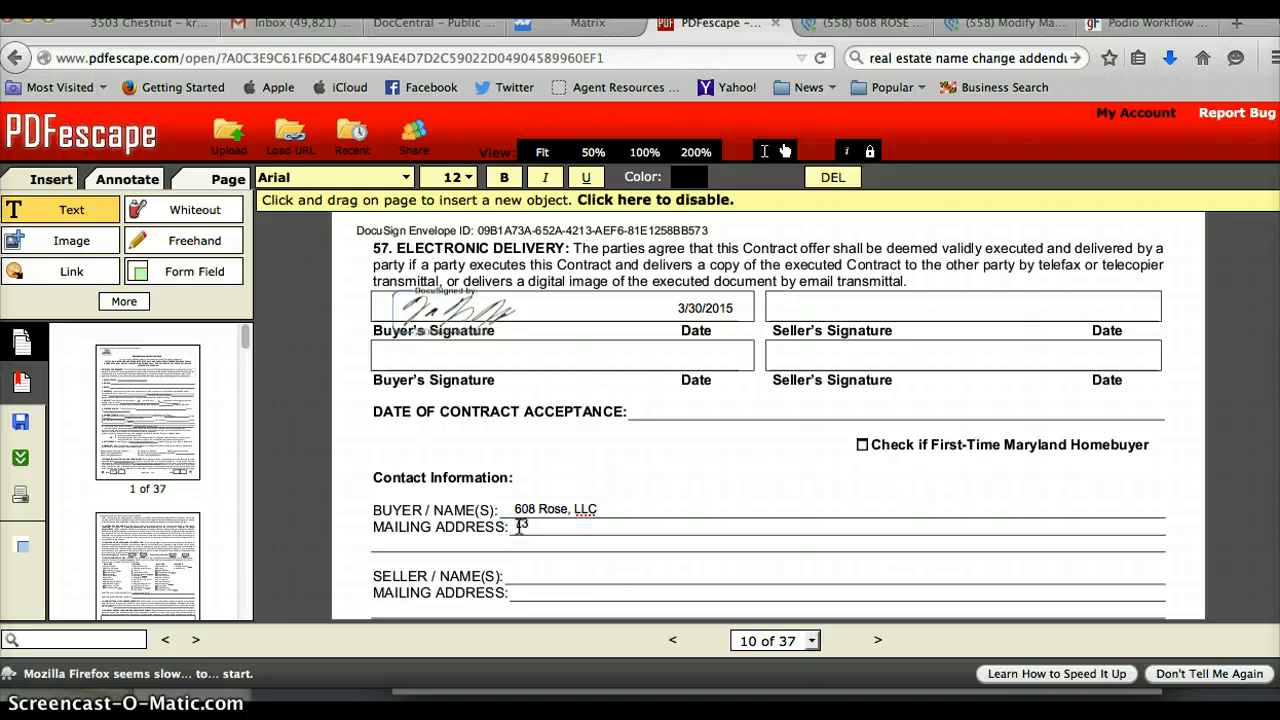
{"action": "key", "text": "BackSpace"}
{"action": "key", "text": "BackSpace"}
{"action": "left_click", "coordinate": [540, 562]}
{"action": "left_click", "coordinate": [516, 527]}
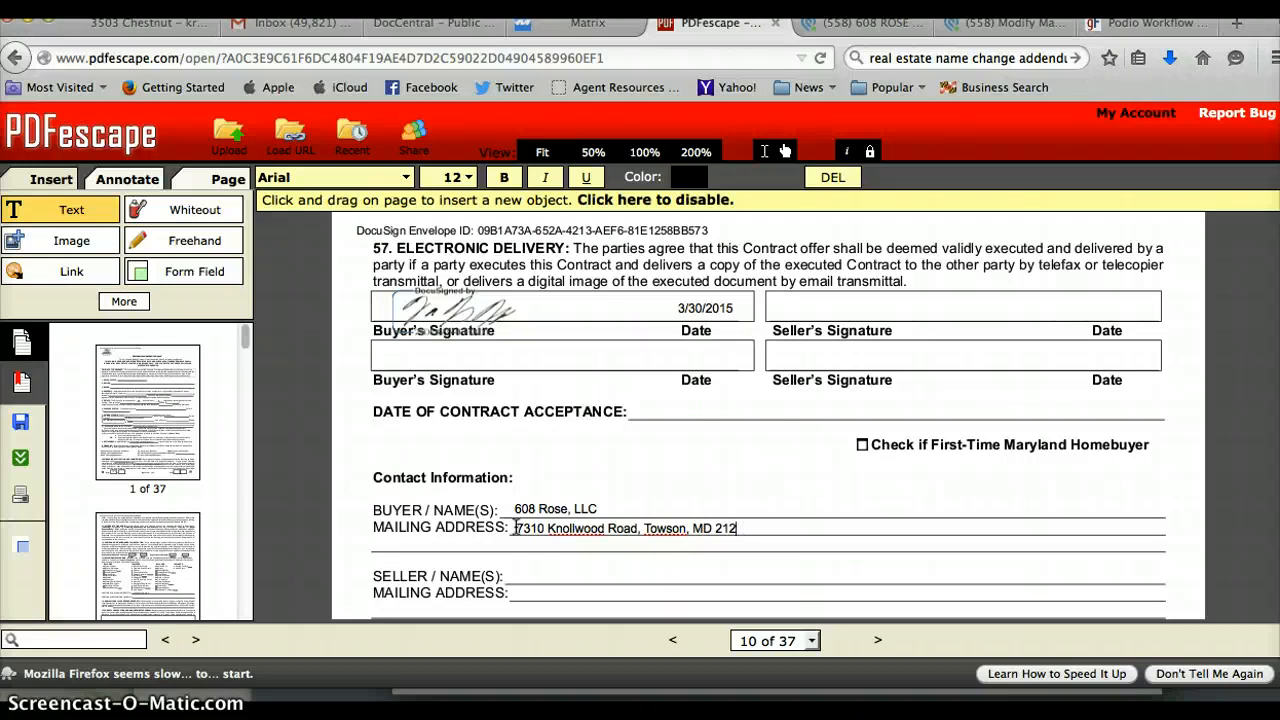
{"action": "type", "text": "6"}
{"action": "left_click", "coordinate": [1114, 423]}
{"action": "scroll", "coordinate": [768, 415], "scroll_direction": "down", "scroll_amount": 3}
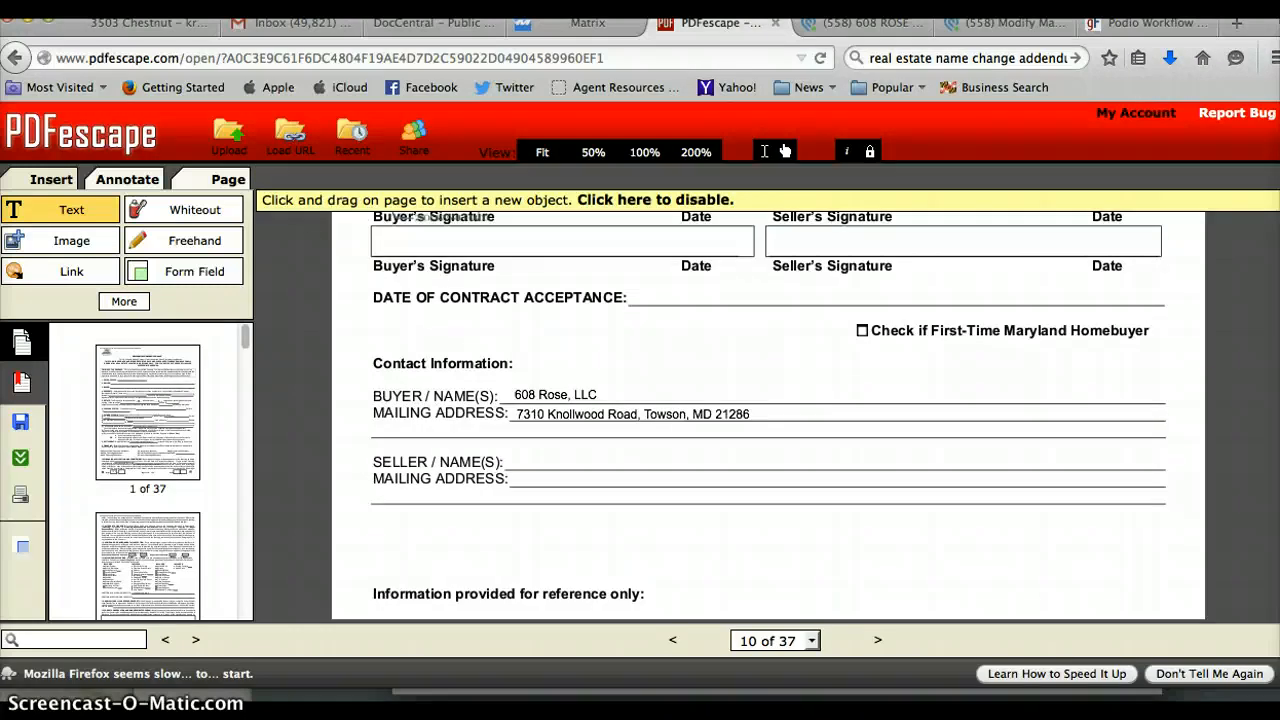
{"action": "scroll", "coordinate": [768, 415], "scroll_direction": "down", "scroll_amount": 9}
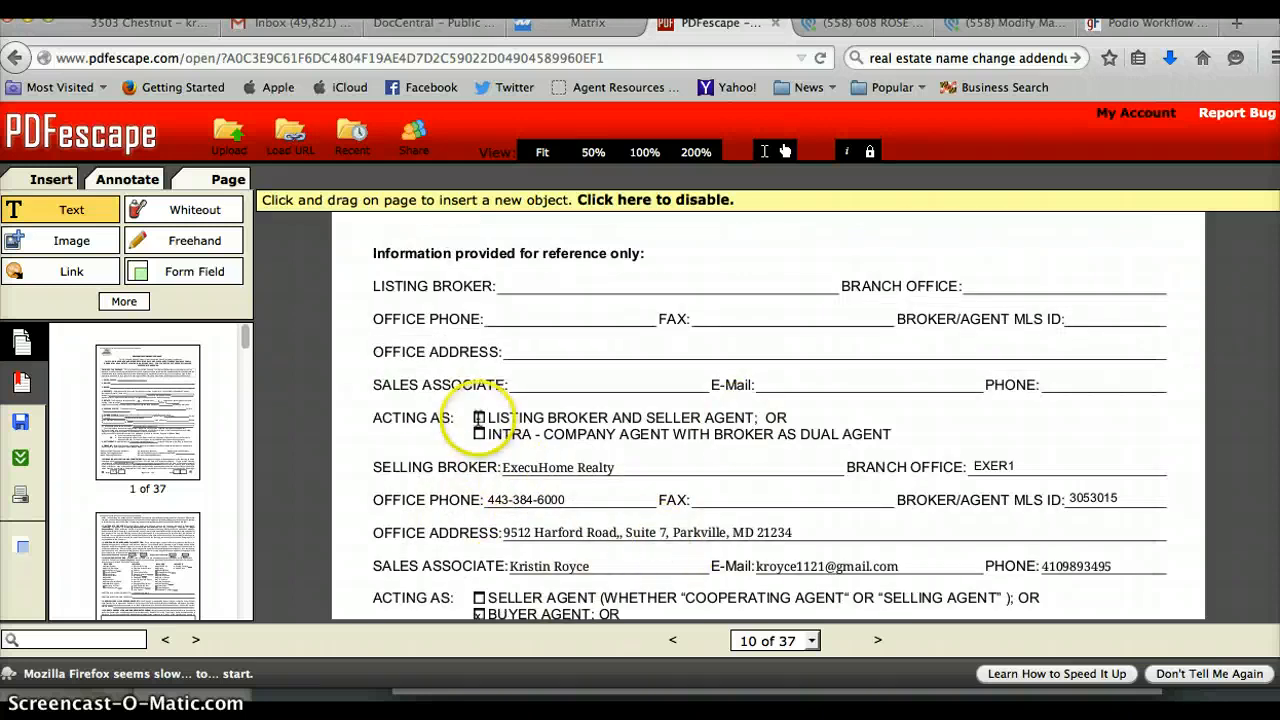
{"action": "left_click", "coordinate": [479, 418]}
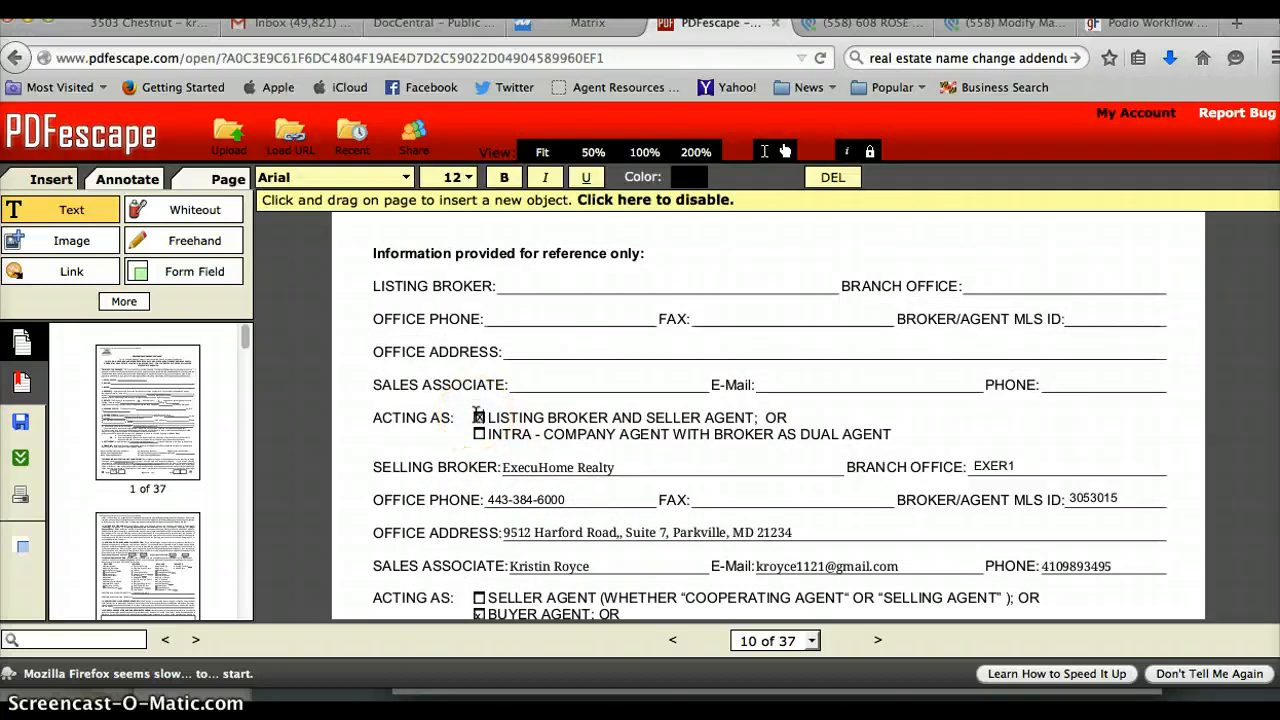
{"action": "left_click", "coordinate": [582, 22]}
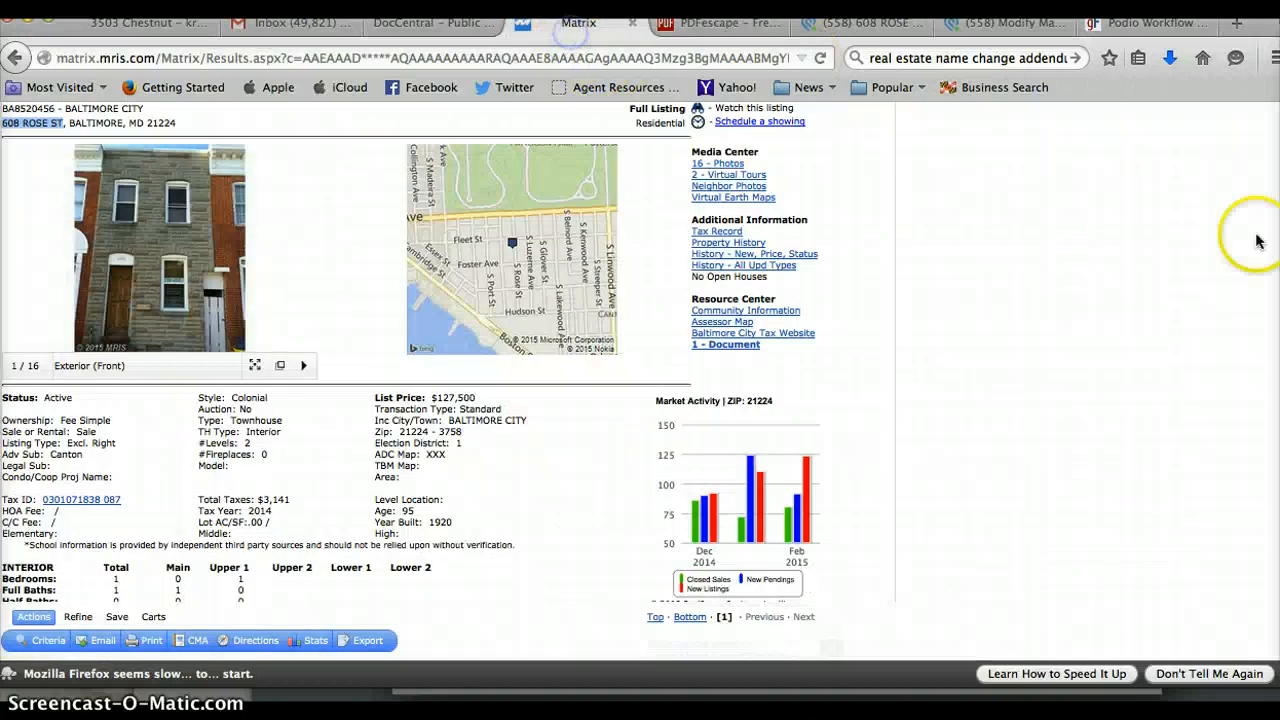
Find the Listing Agent/Broker section in the MLS listing and copy the broker name, Coldwell Banker Residential Brokerage.
{"action": "scroll", "coordinate": [423, 351], "scroll_direction": "down", "scroll_amount": 20}
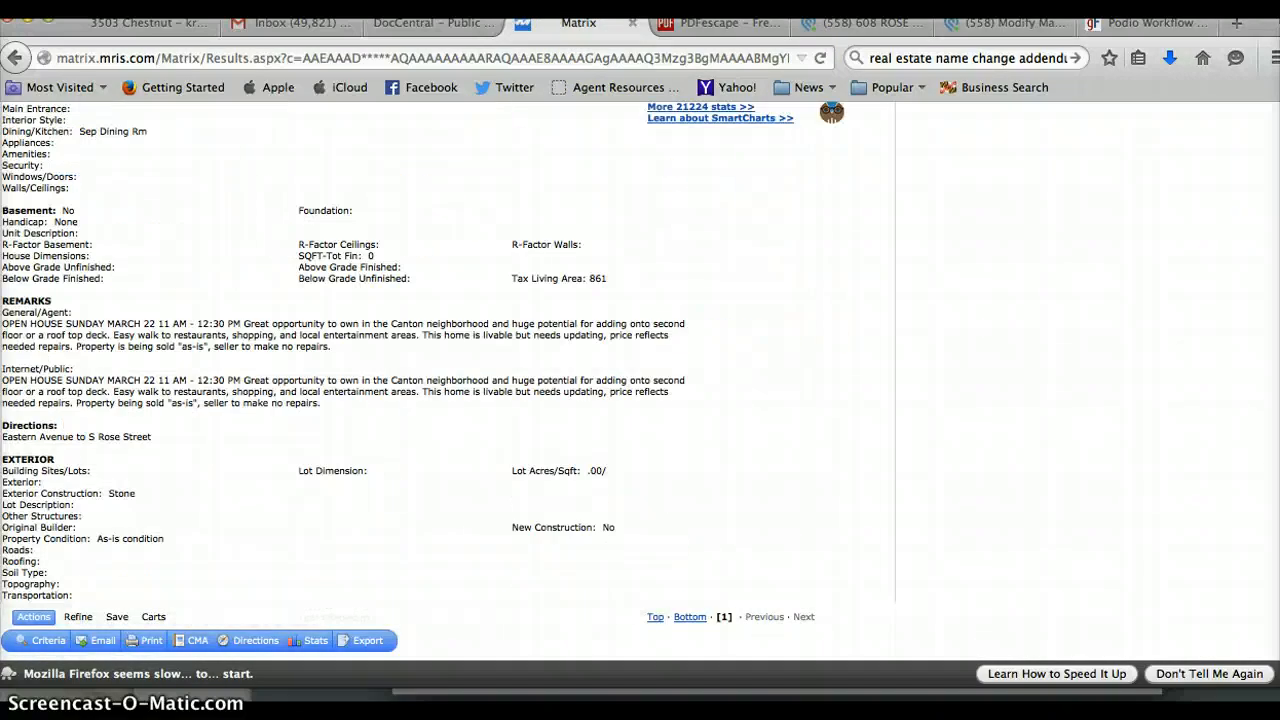
{"action": "scroll", "coordinate": [423, 351], "scroll_direction": "down", "scroll_amount": 9}
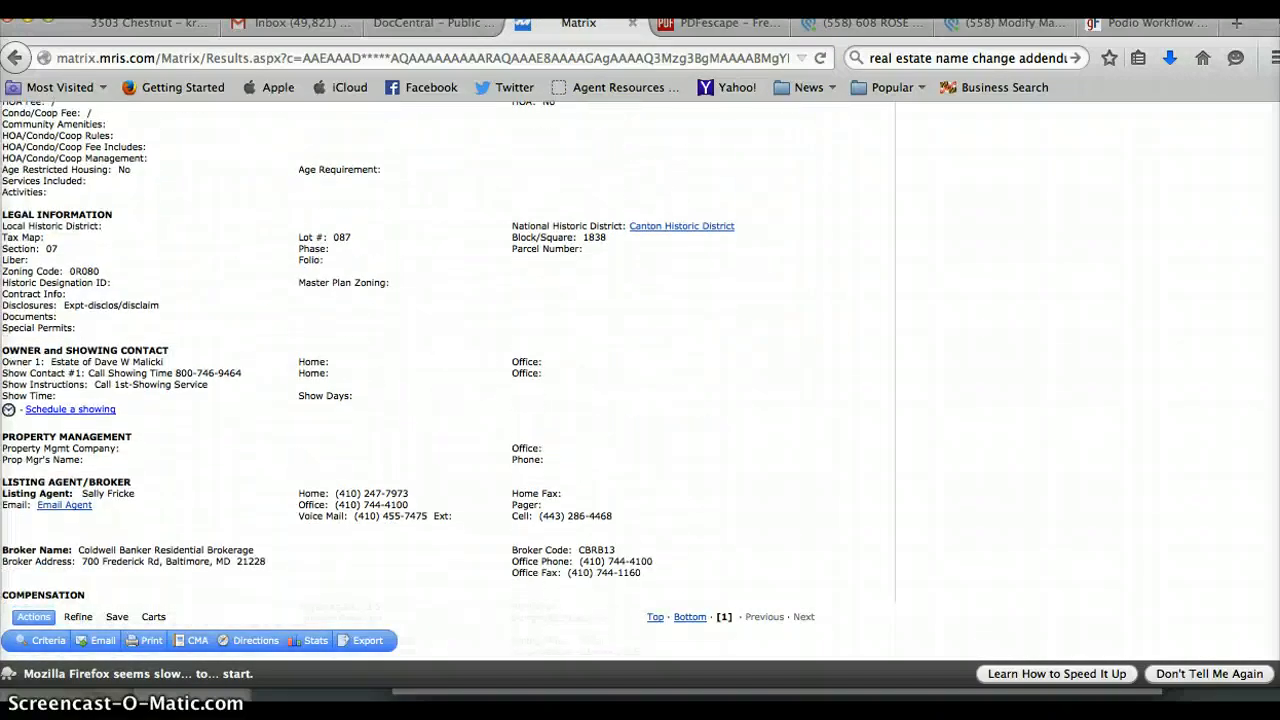
{"action": "scroll", "coordinate": [423, 351], "scroll_direction": "down", "scroll_amount": 1}
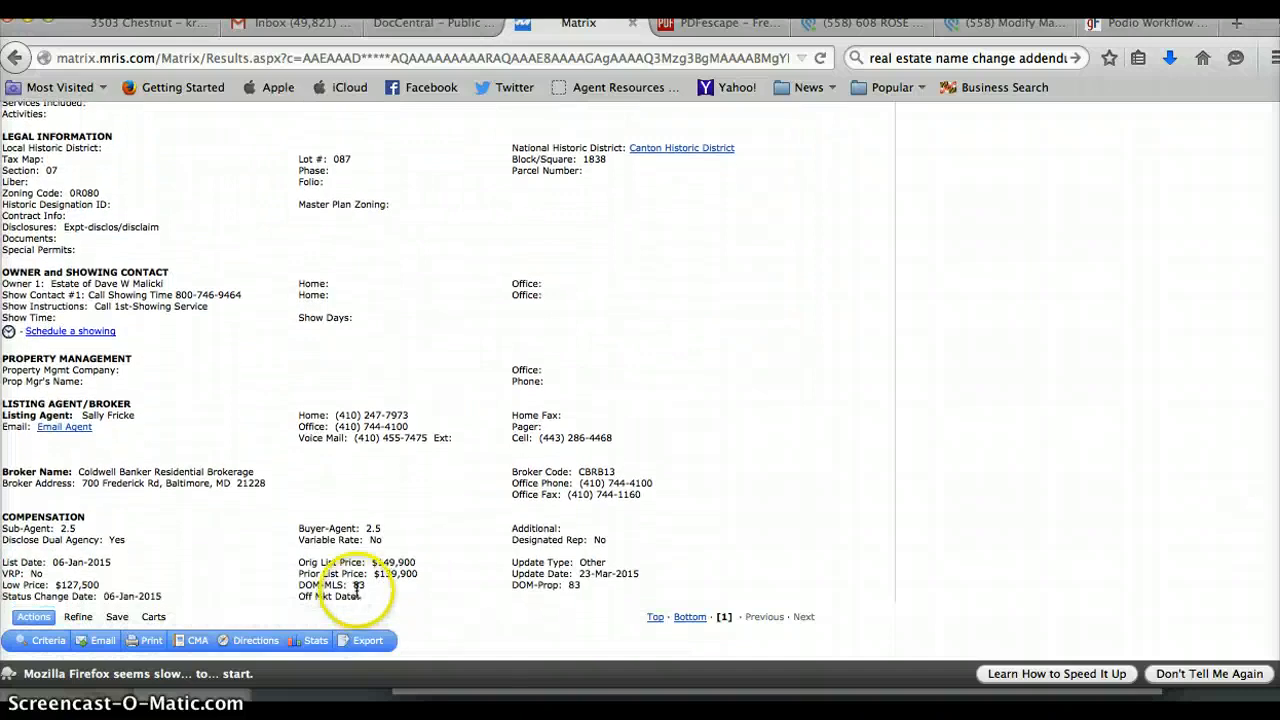
{"action": "left_click_drag", "start_coordinate": [258, 478], "coordinate": [86, 468]}
{"action": "key", "text": "super+c"}
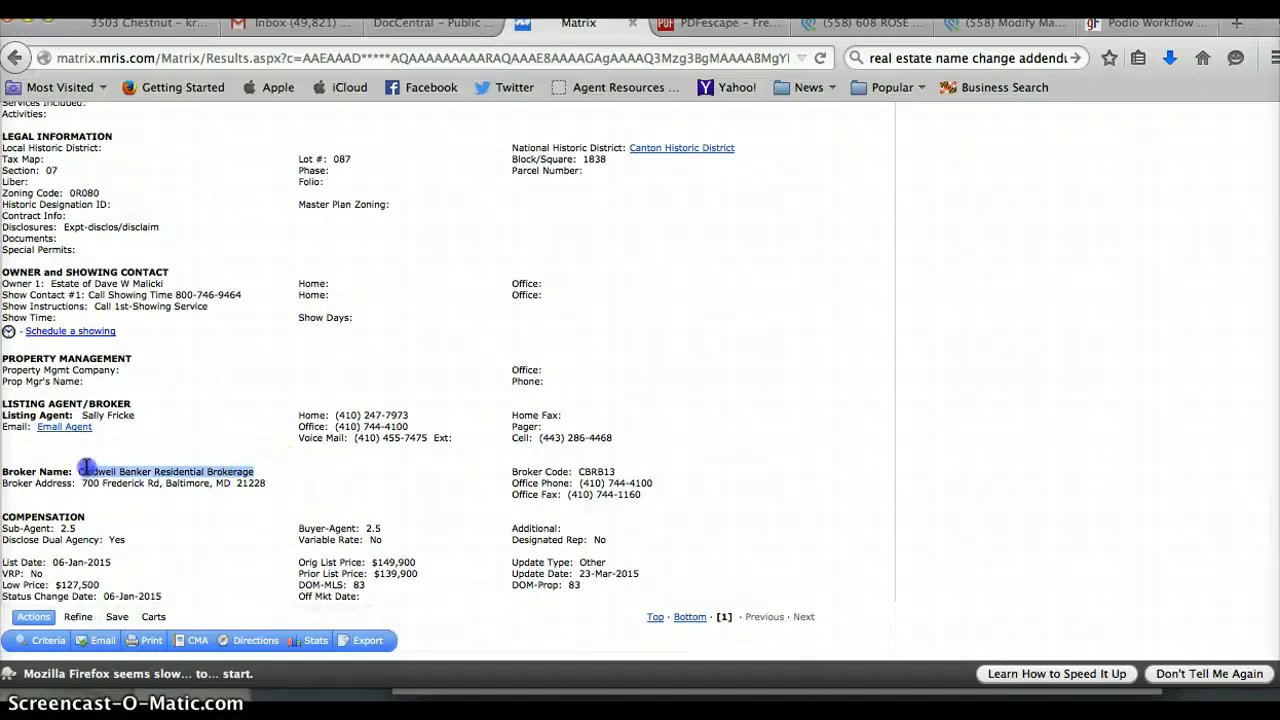
{"action": "left_click", "coordinate": [705, 22]}
Paste the broker name on the Listing Broker line and carry the broker code to Branch Office.
{"action": "left_click", "coordinate": [506, 280]}
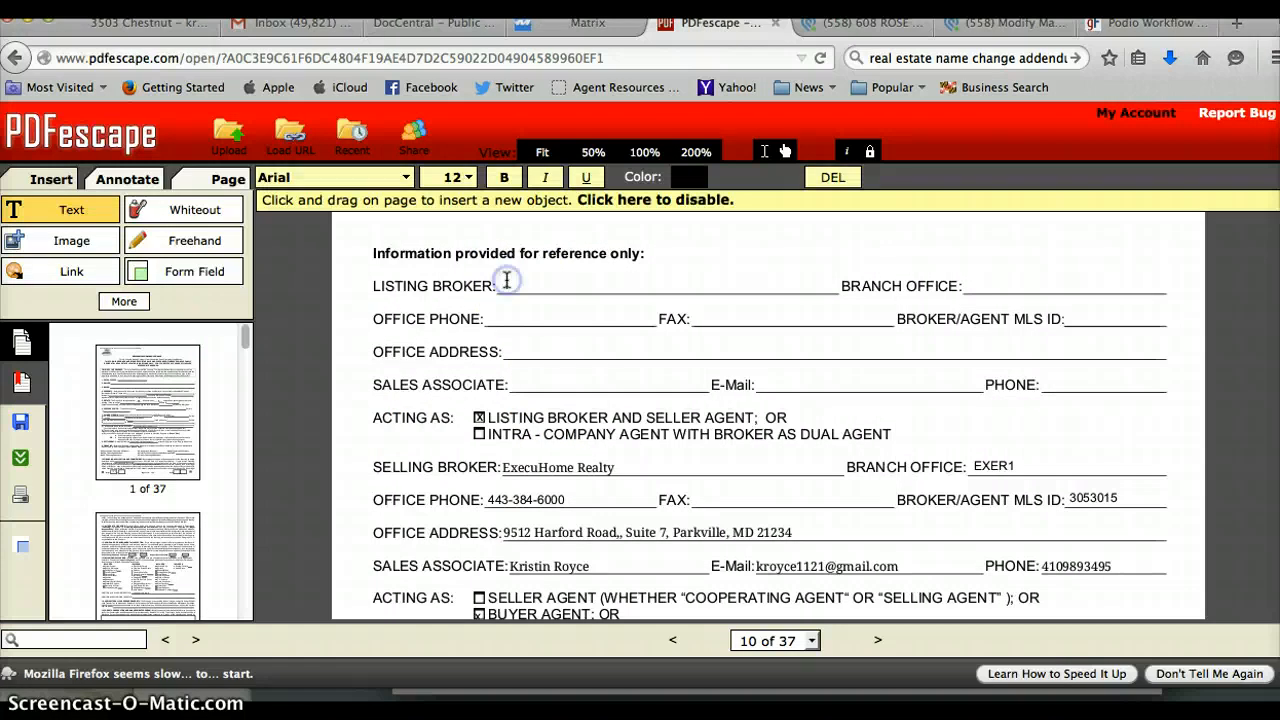
{"action": "key", "text": "super+v"}
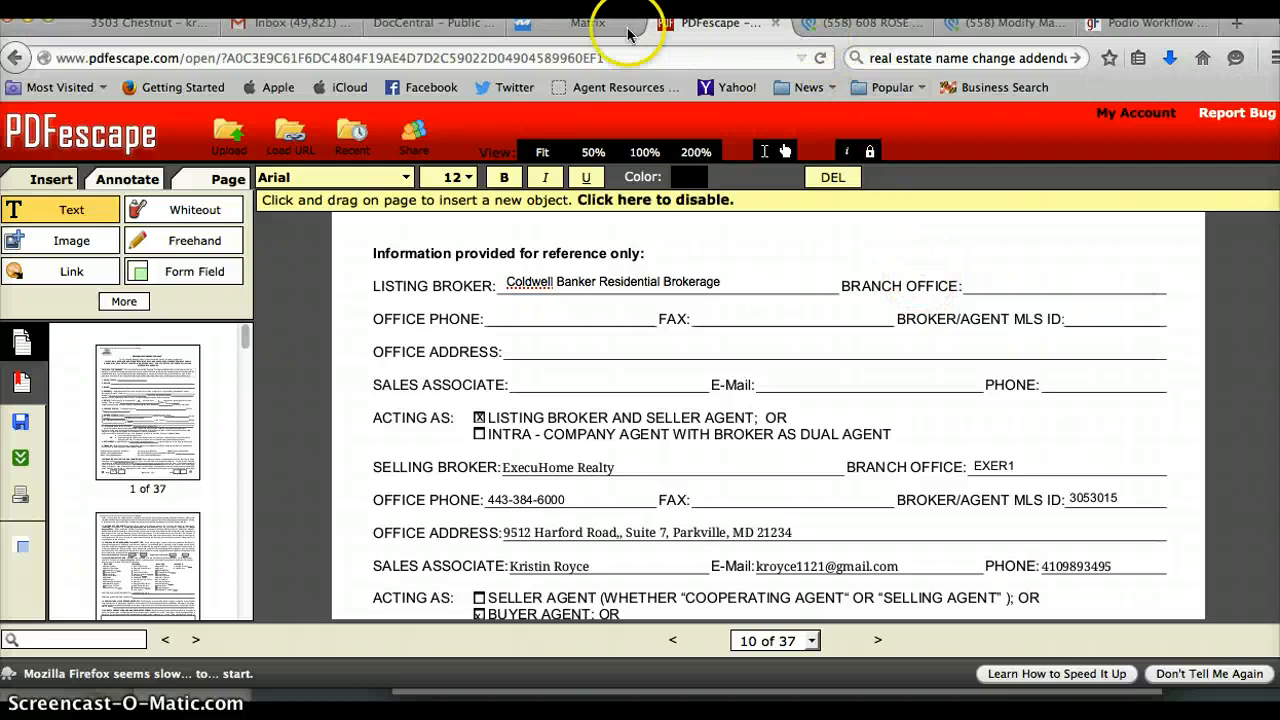
{"action": "left_click", "coordinate": [604, 24]}
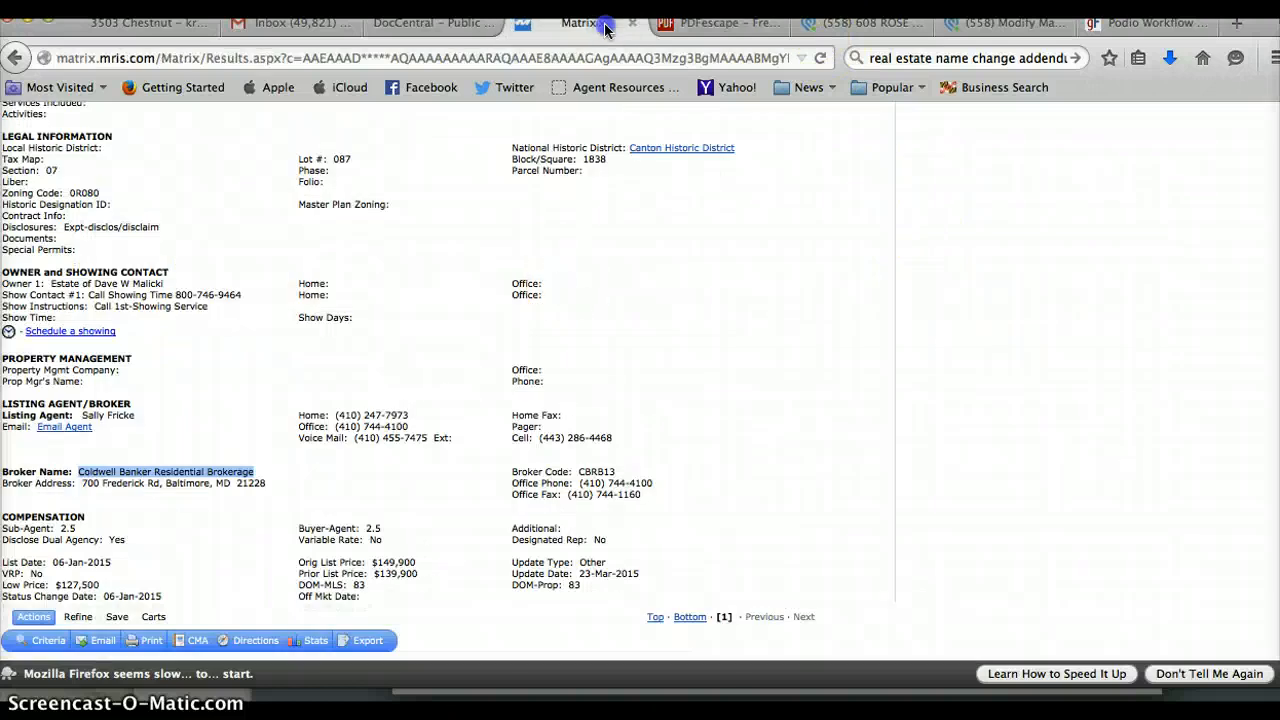
{"action": "double_click", "coordinate": [597, 472]}
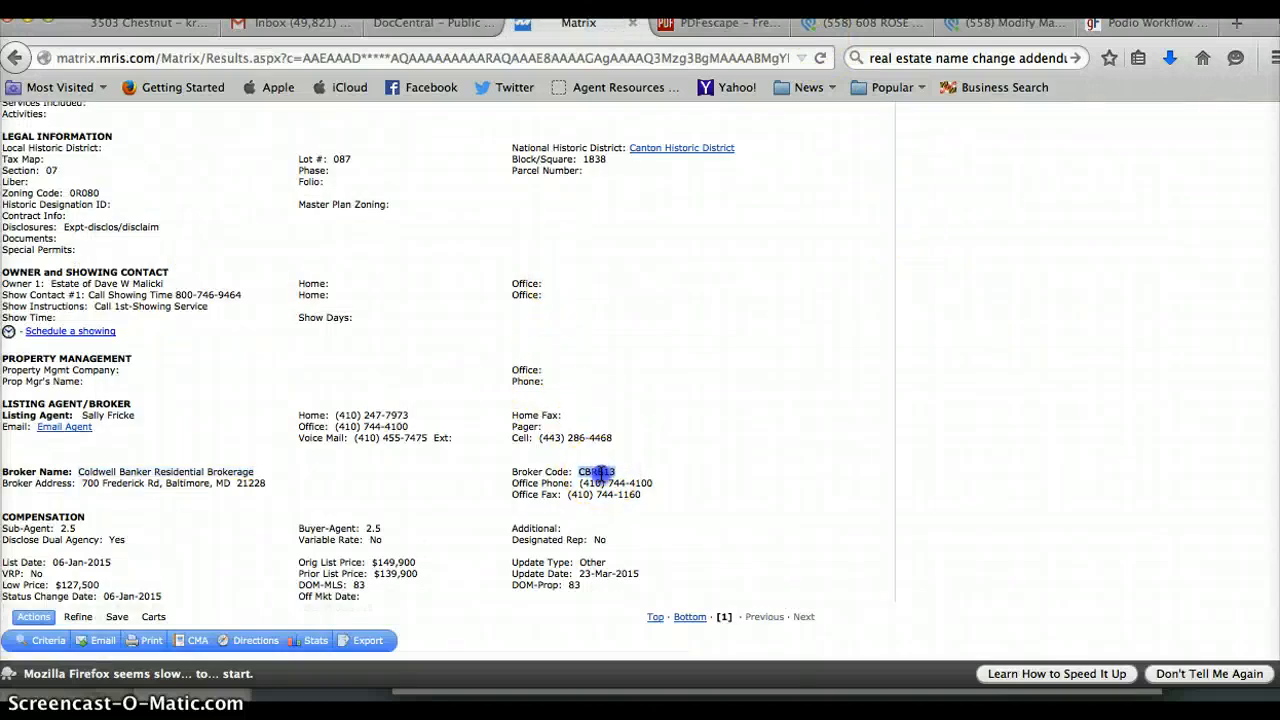
{"action": "left_click", "coordinate": [690, 22]}
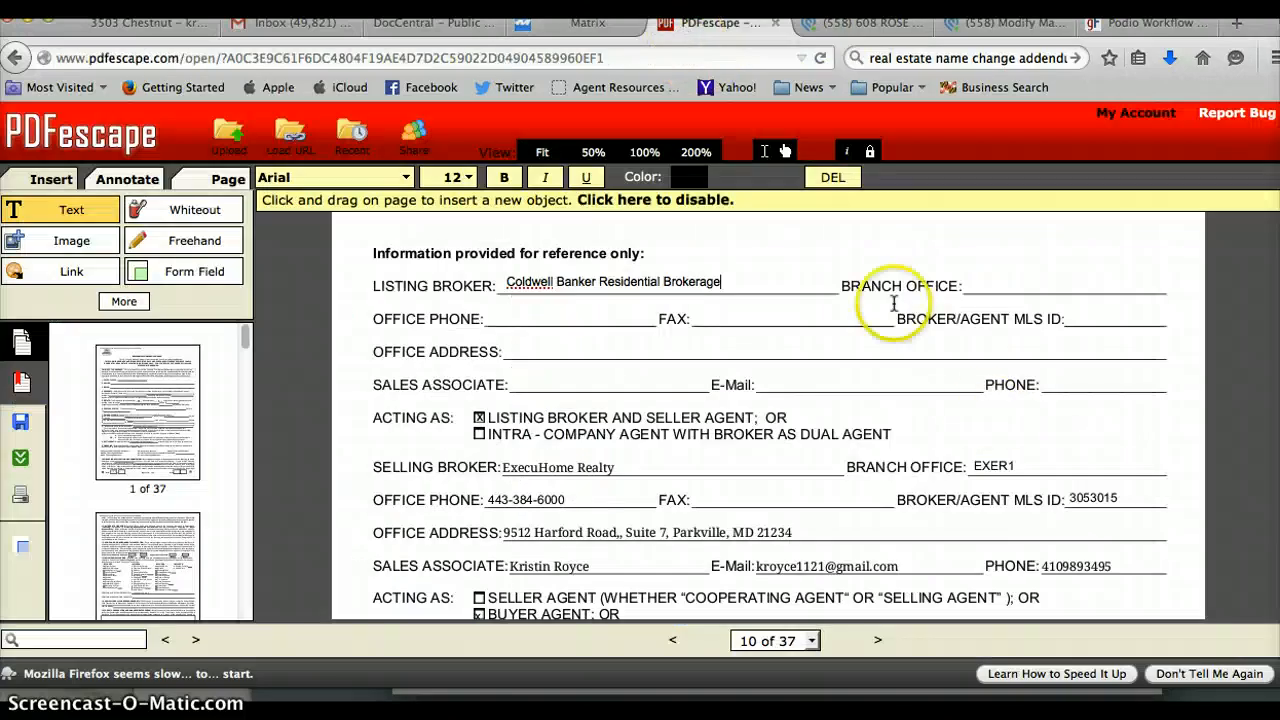
{"action": "left_click", "coordinate": [975, 283]}
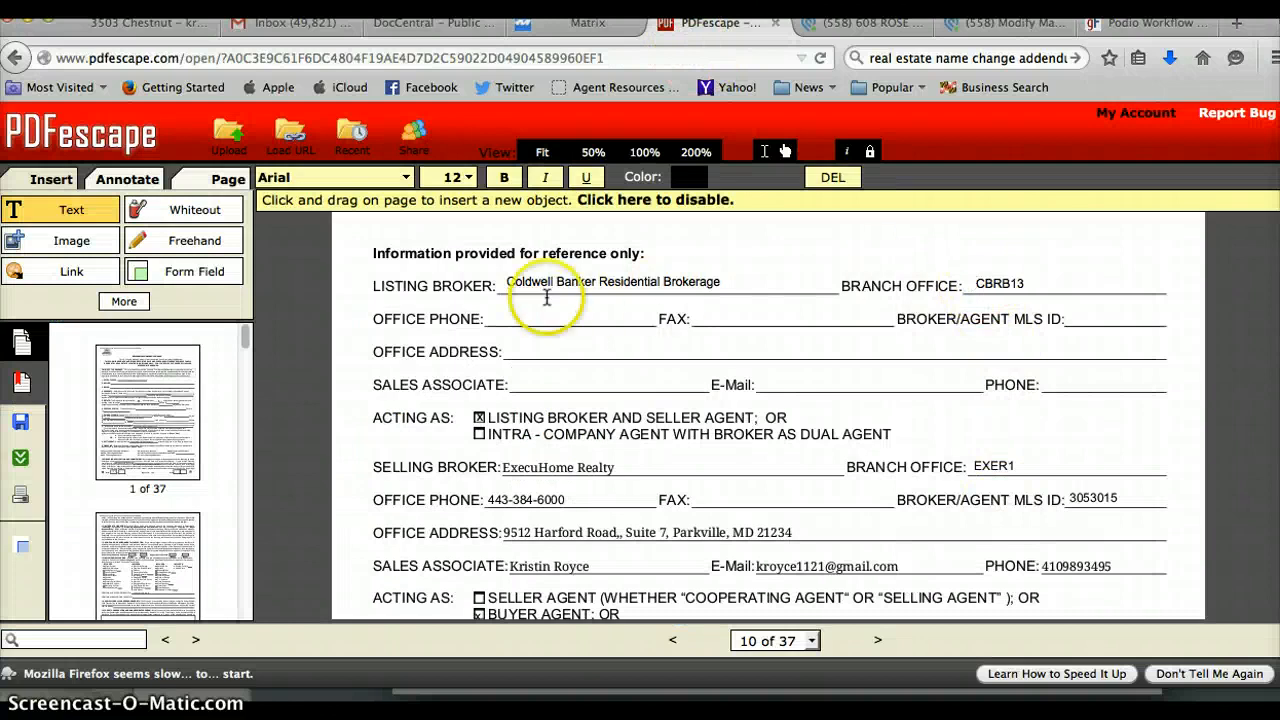
Copy the broker's office phone number from the listing onto the Office Phone line.
{"action": "left_click", "coordinate": [580, 24]}
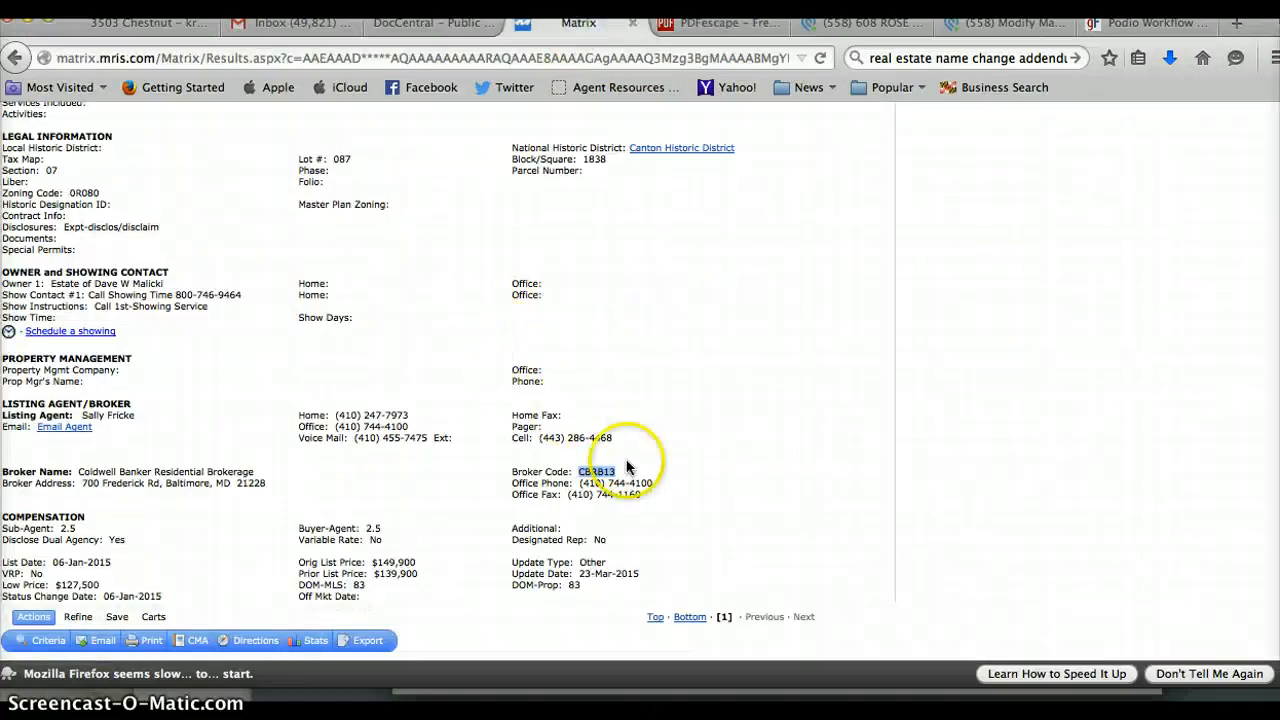
{"action": "left_click_drag", "start_coordinate": [652, 484], "coordinate": [578, 483]}
{"action": "key", "text": "super+c"}
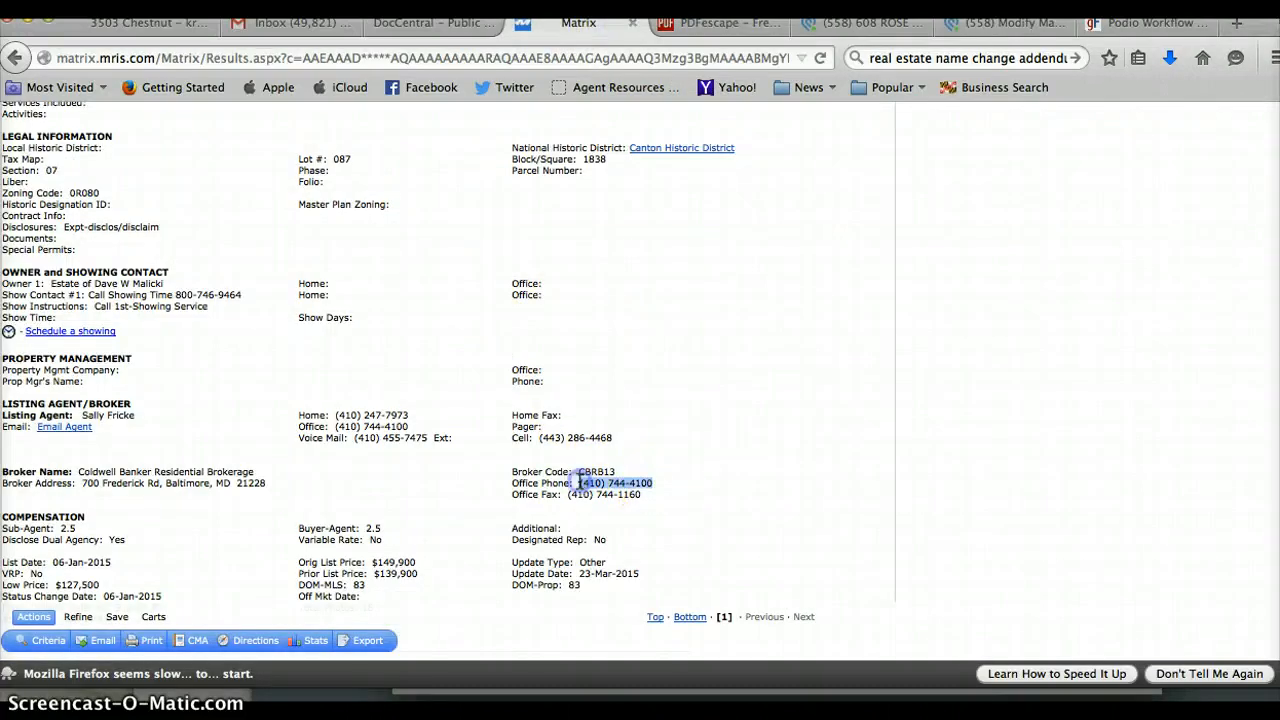
{"action": "left_click", "coordinate": [705, 22]}
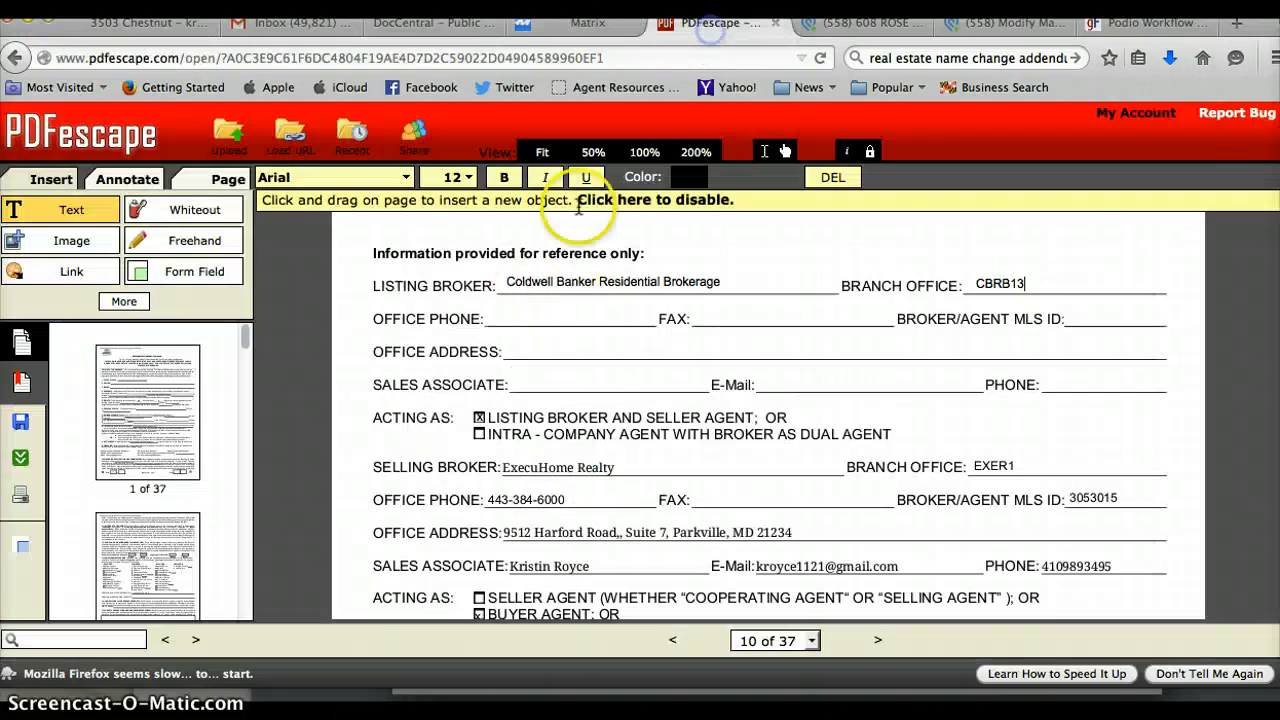
{"action": "left_click", "coordinate": [505, 310]}
{"action": "left_click", "coordinate": [492, 313]}
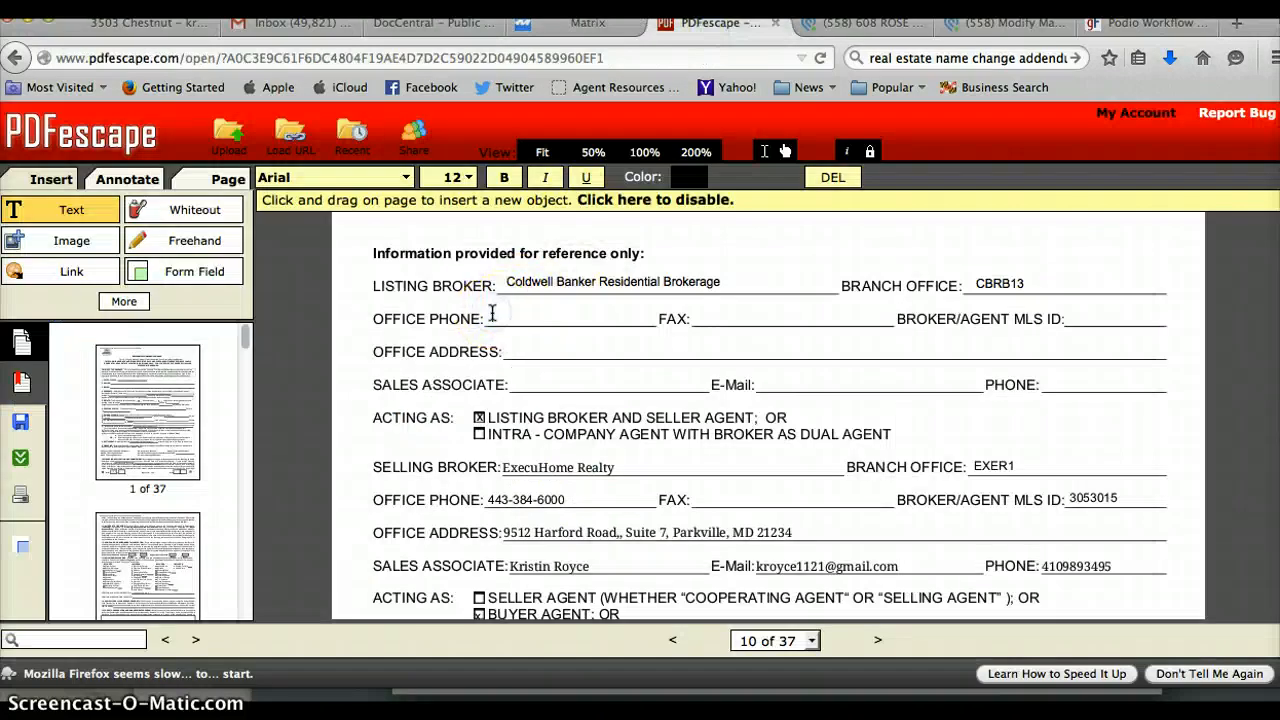
{"action": "key", "text": "super+v"}
Copy the broker's office fax number from the listing onto the FAX line.
{"action": "left_click", "coordinate": [565, 22]}
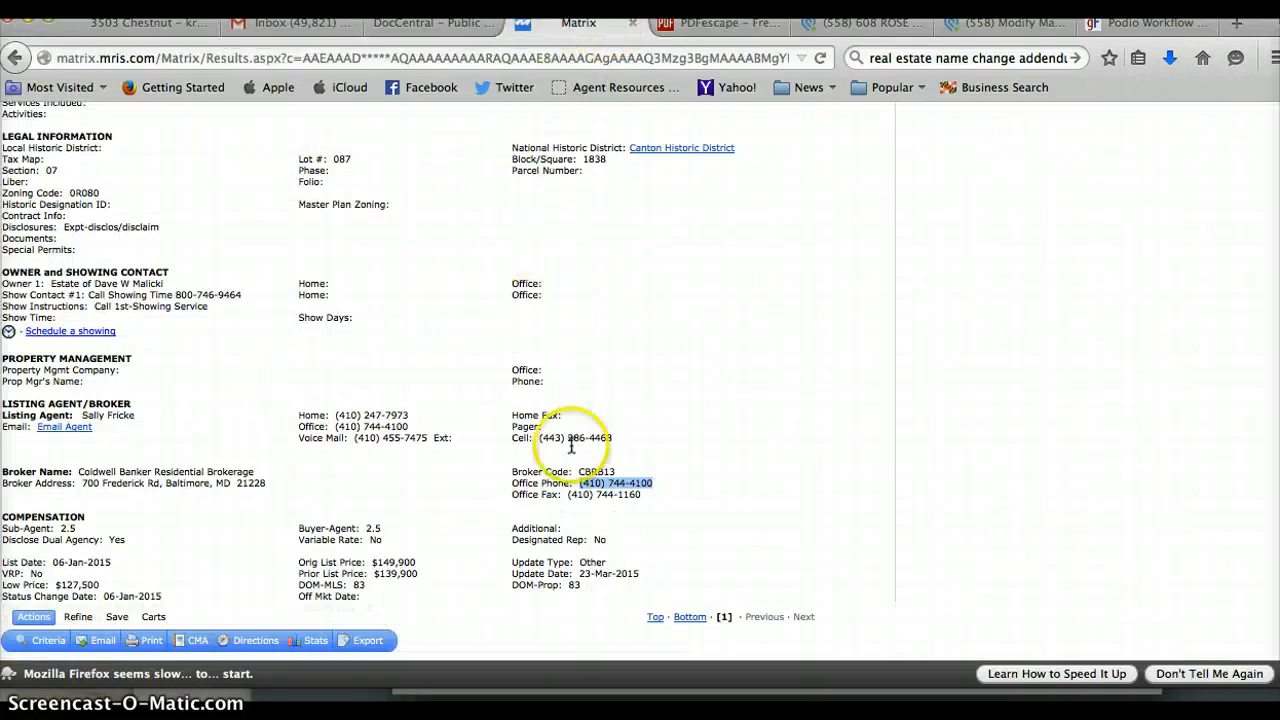
{"action": "left_click_drag", "start_coordinate": [642, 494], "coordinate": [574, 493]}
{"action": "key", "text": "super+c"}
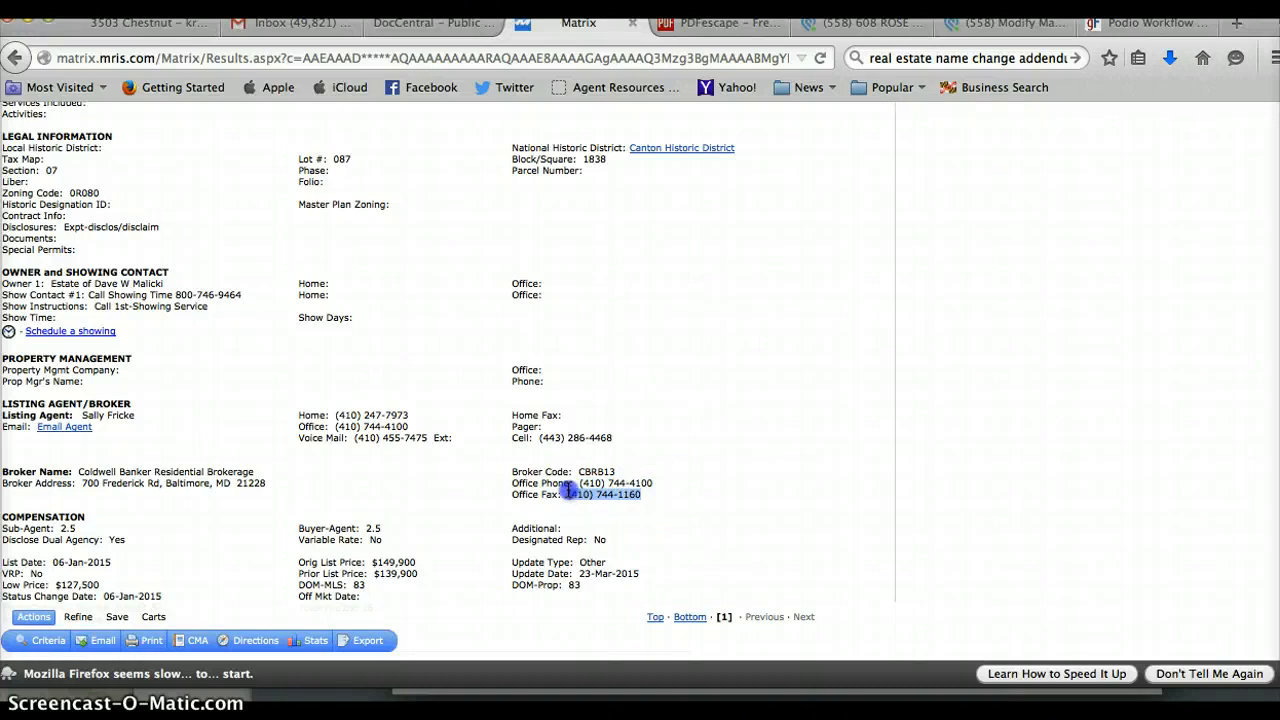
{"action": "left_click", "coordinate": [714, 22]}
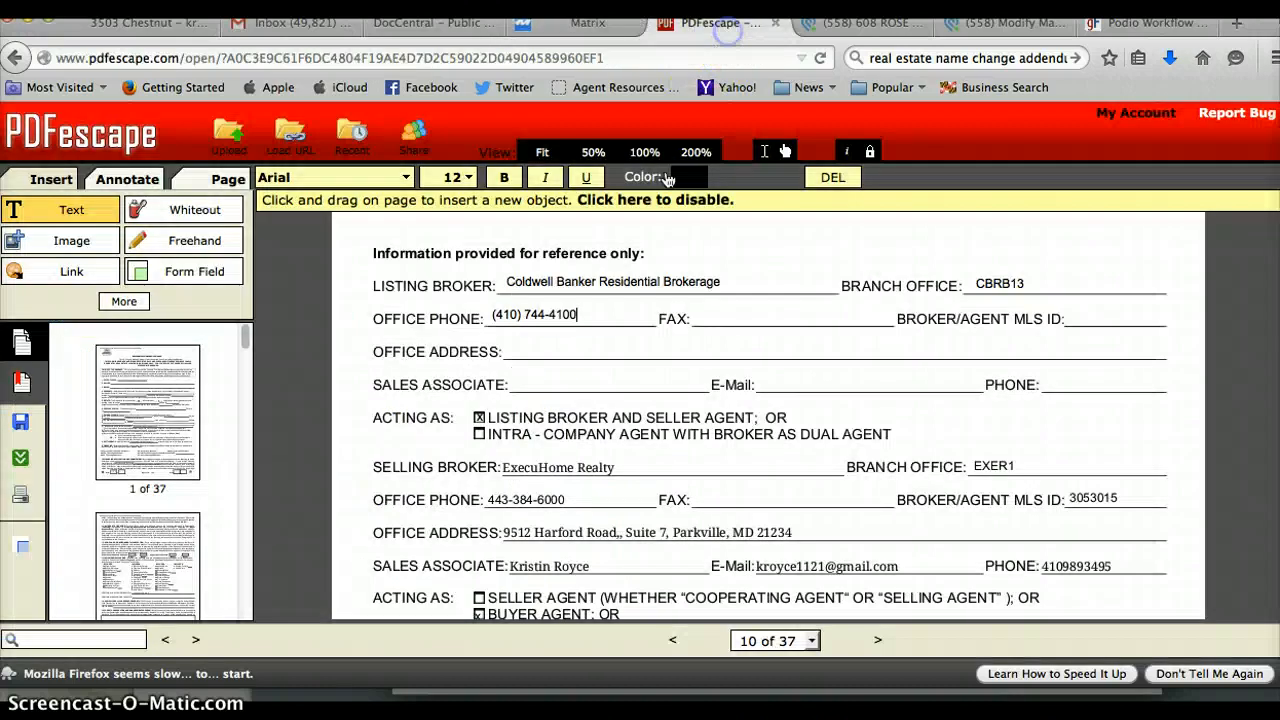
{"action": "left_click", "coordinate": [710, 319]}
{"action": "key", "text": "super+v"}
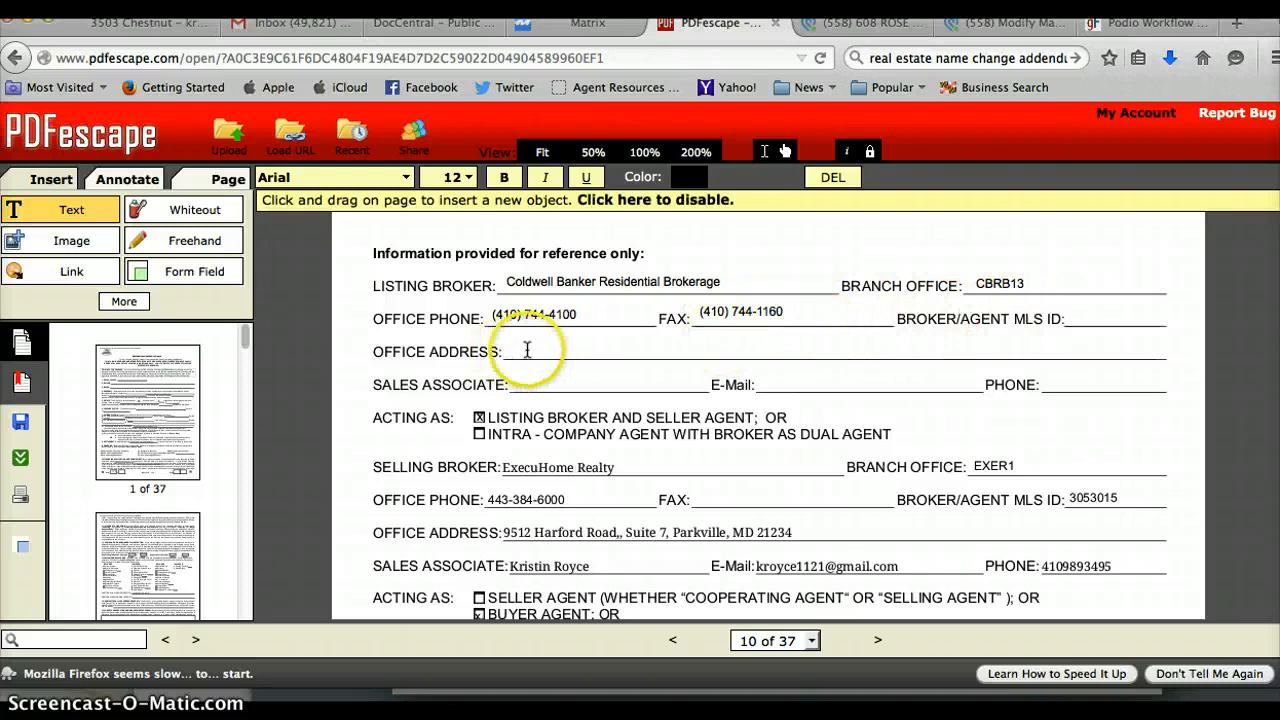
Copy the brokerage's office address from the listing onto the Office Address line.
{"action": "left_click", "coordinate": [580, 22]}
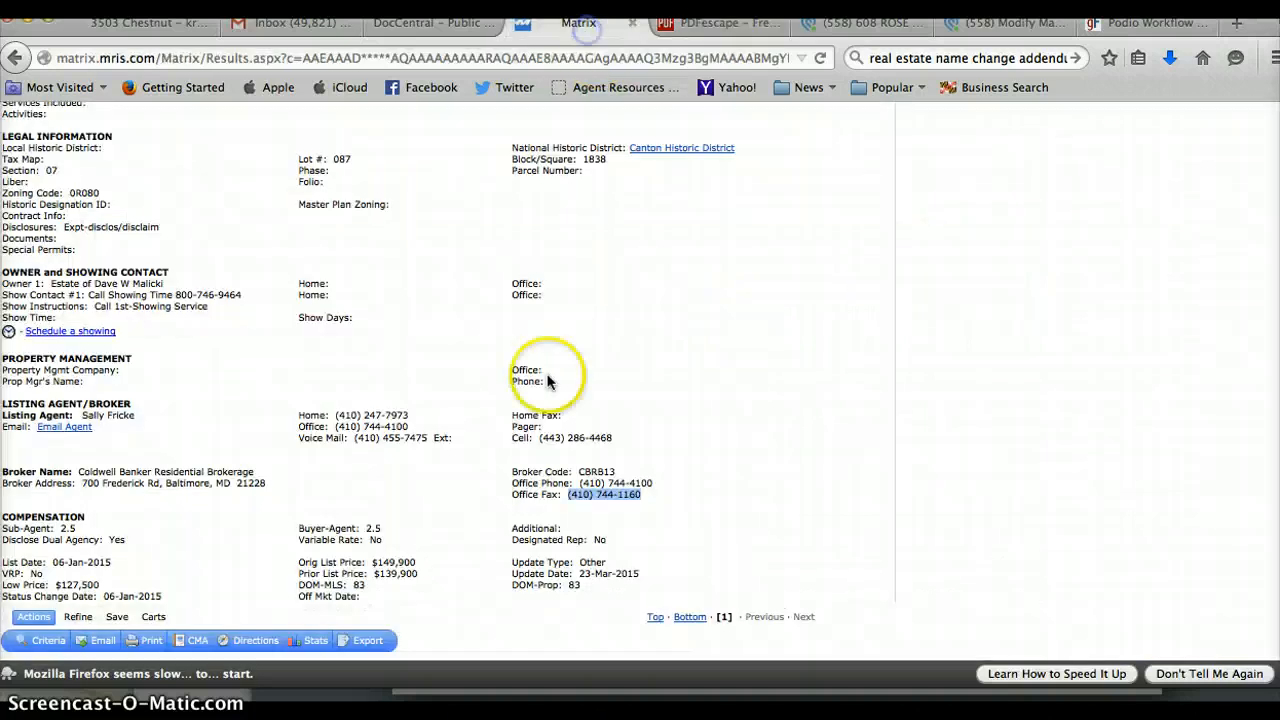
{"action": "left_click_drag", "start_coordinate": [266, 483], "coordinate": [84, 484]}
{"action": "key", "text": "ctrl+c"}
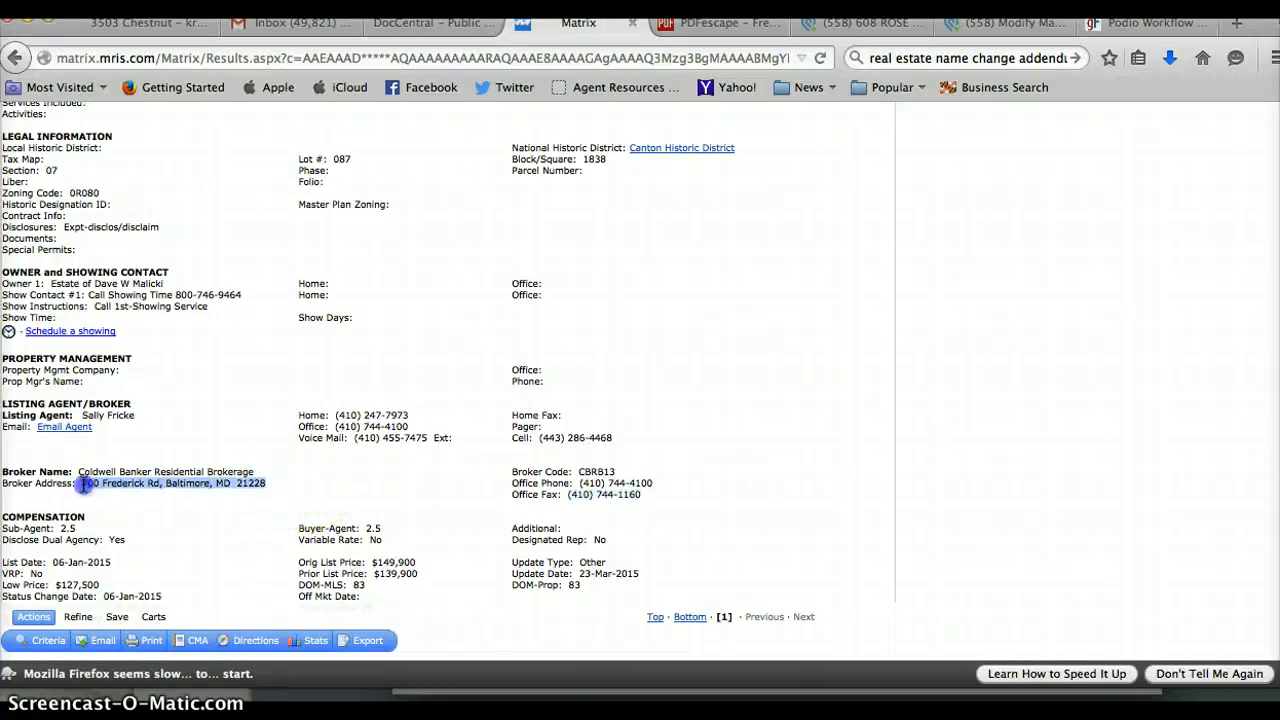
{"action": "left_click", "coordinate": [740, 22]}
{"action": "left_click", "coordinate": [484, 335]}
{"action": "key", "text": "ctrl+v"}
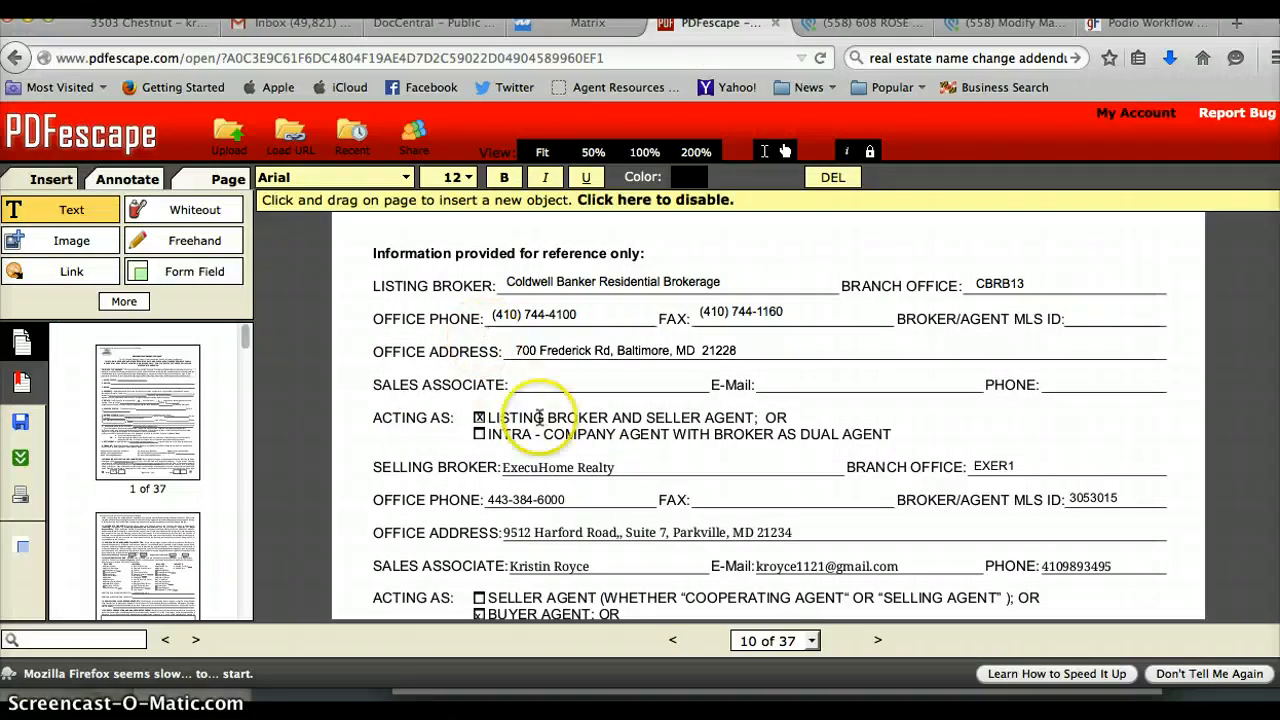
Copy the listing agent's name from Matrix onto the Sales Associate line.
{"action": "left_click", "coordinate": [580, 22]}
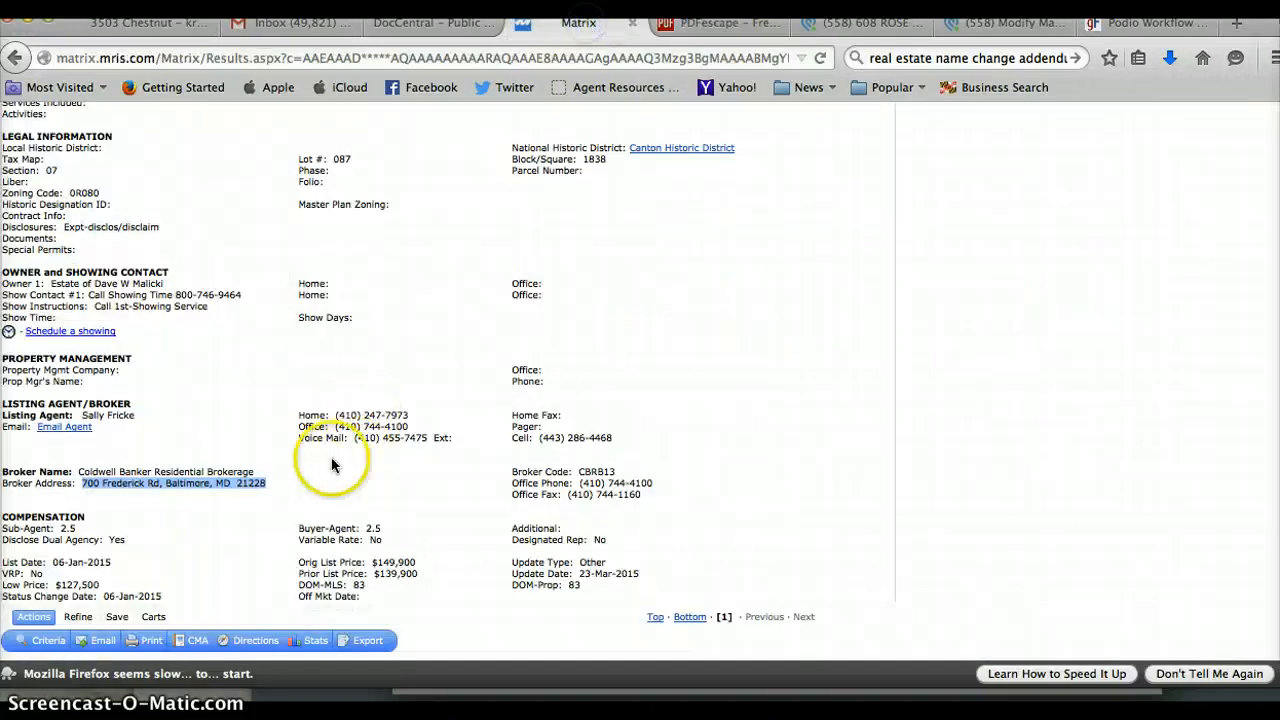
{"action": "left_click_drag", "start_coordinate": [138, 418], "coordinate": [87, 417]}
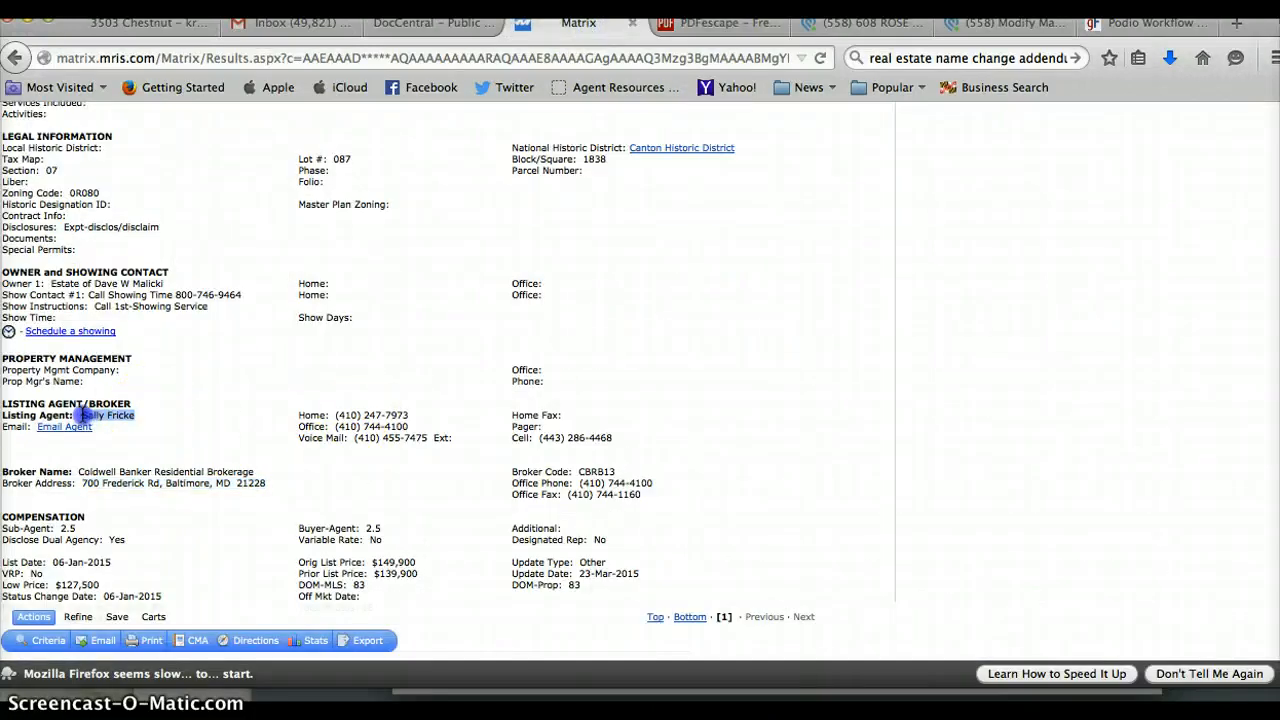
{"action": "left_click", "coordinate": [674, 25]}
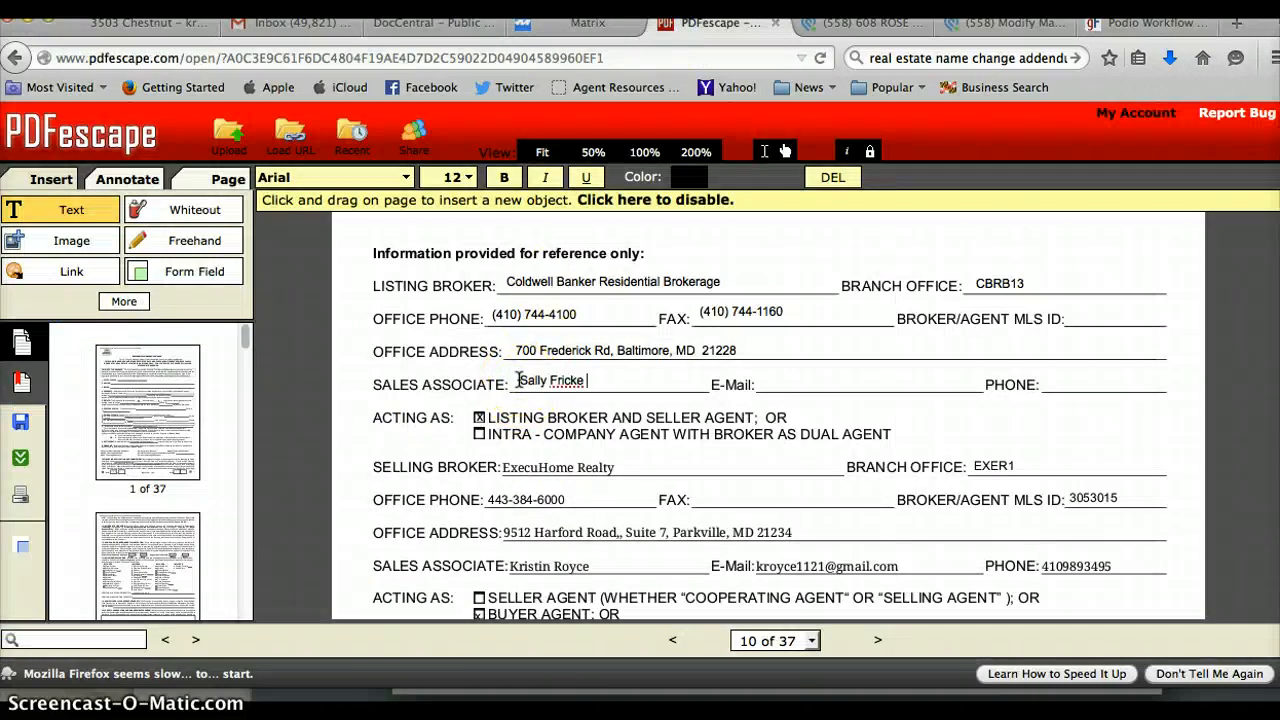
{"action": "left_click", "coordinate": [738, 214]}
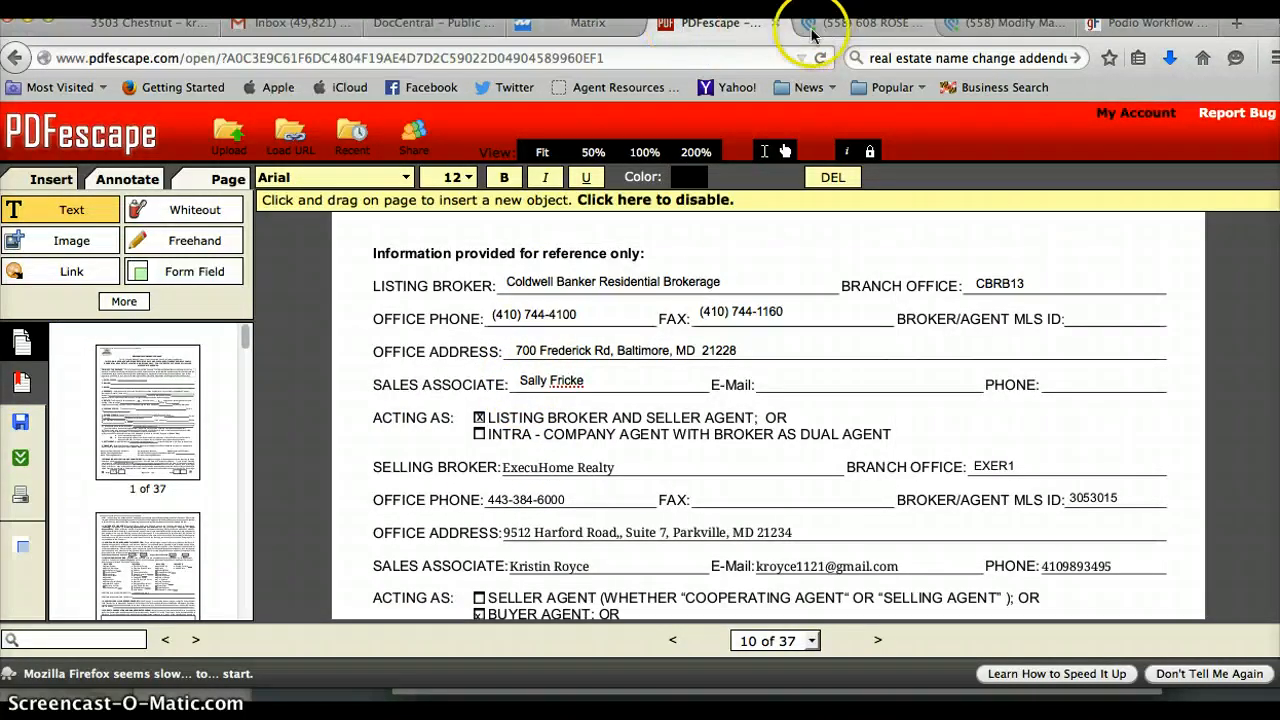
Grab the agent's e-mail address from Matrix's e-mail link and paste it on the E-Mail line.
{"action": "left_click", "coordinate": [598, 25]}
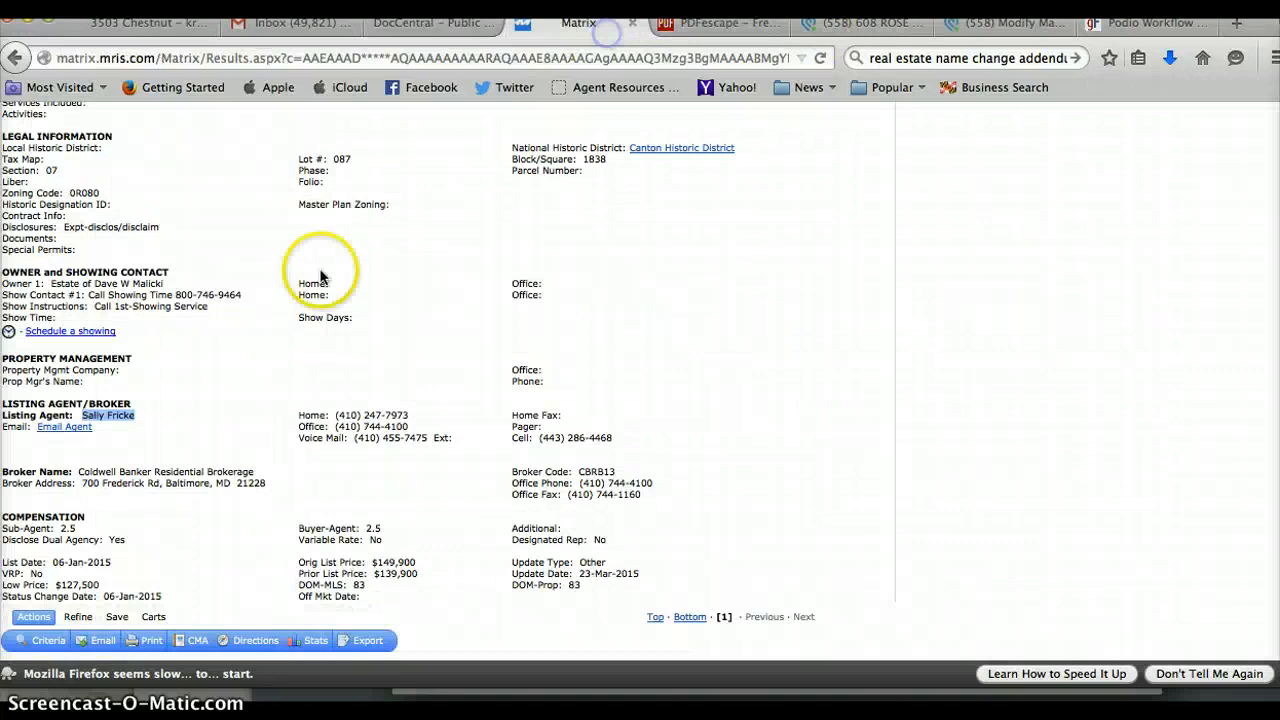
{"action": "left_click", "coordinate": [53, 432]}
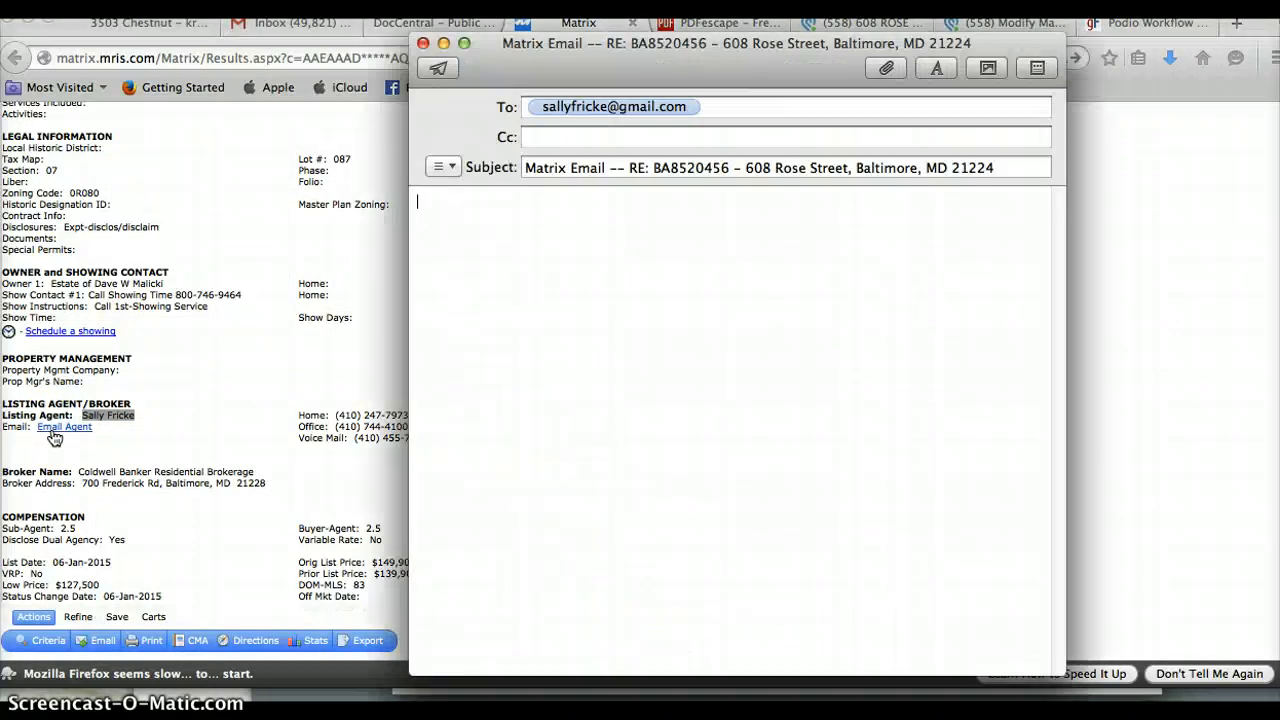
{"action": "left_click", "coordinate": [557, 108]}
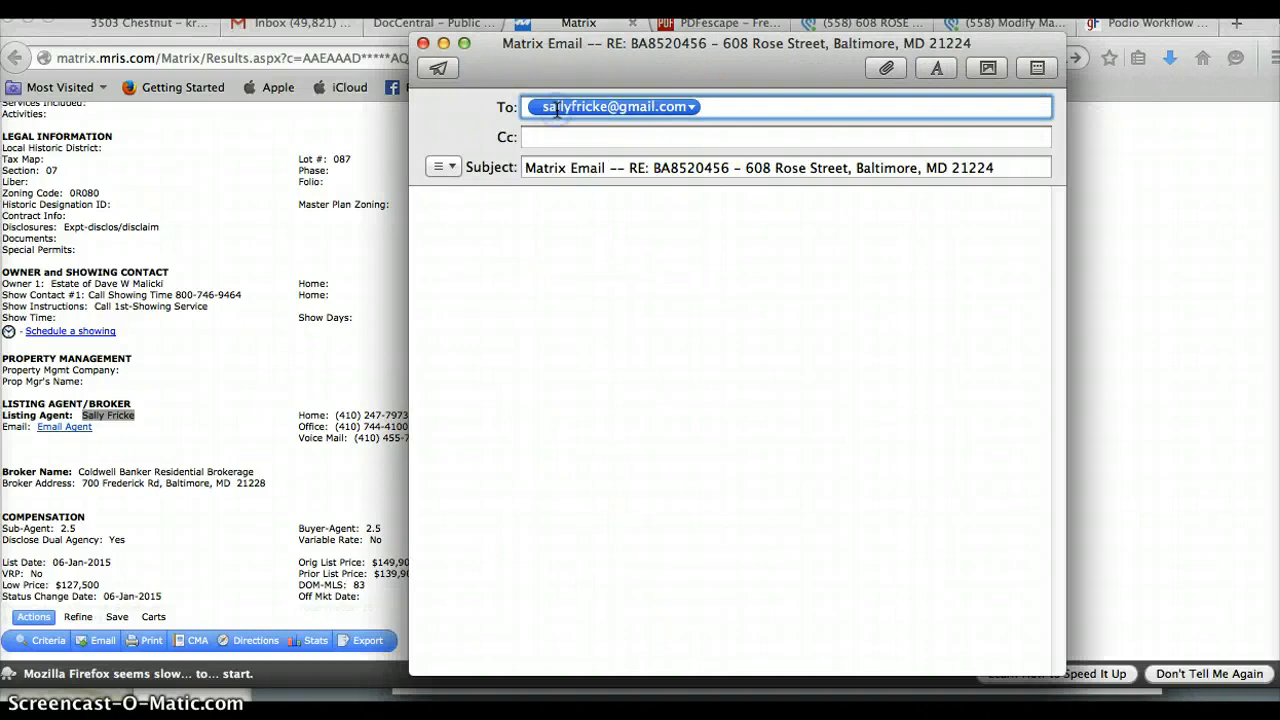
{"action": "left_click", "coordinate": [555, 112]}
{"action": "left_click", "coordinate": [424, 44]}
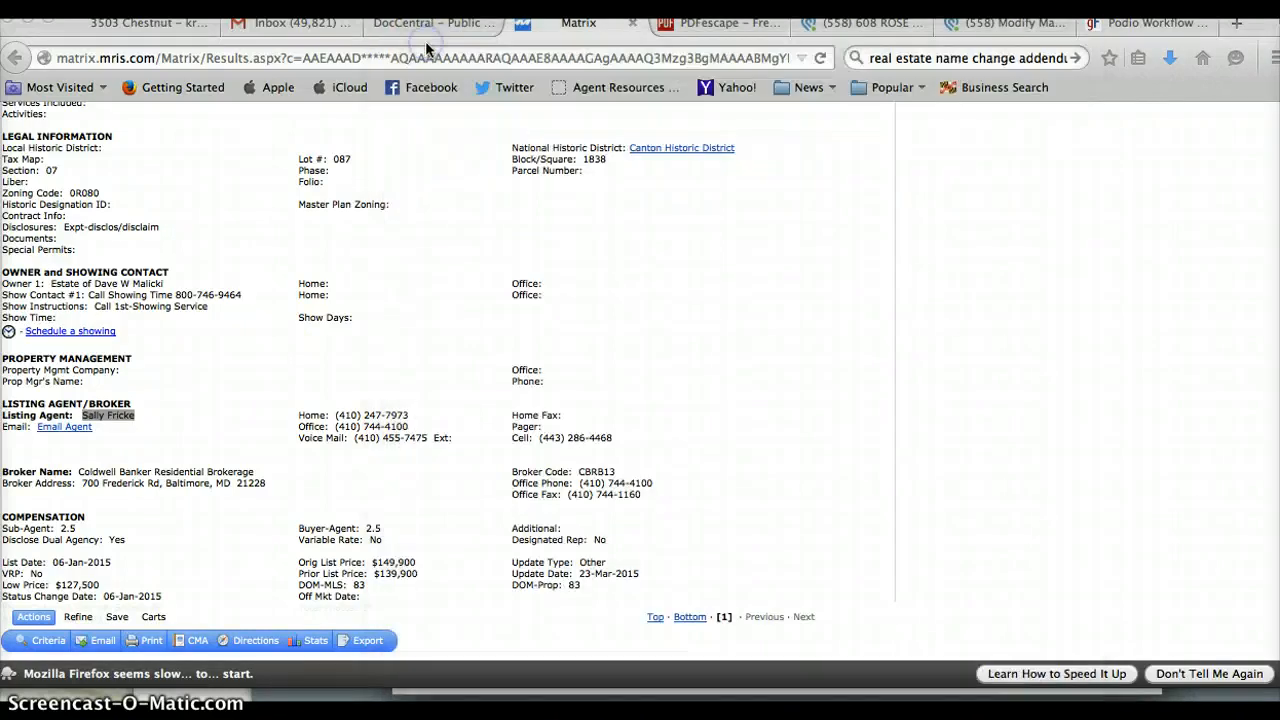
{"action": "left_click", "coordinate": [738, 24]}
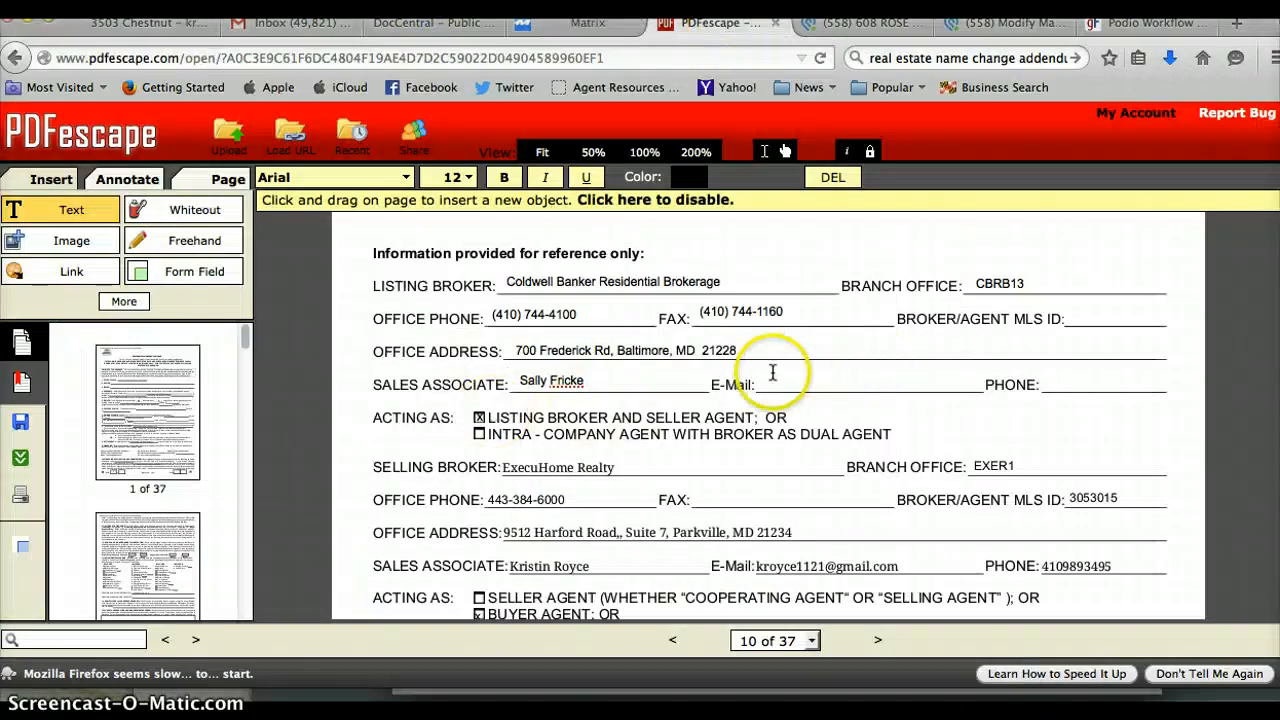
{"action": "left_click", "coordinate": [773, 373]}
{"action": "key", "text": "super+v"}
{"action": "left_click", "coordinate": [787, 203]}
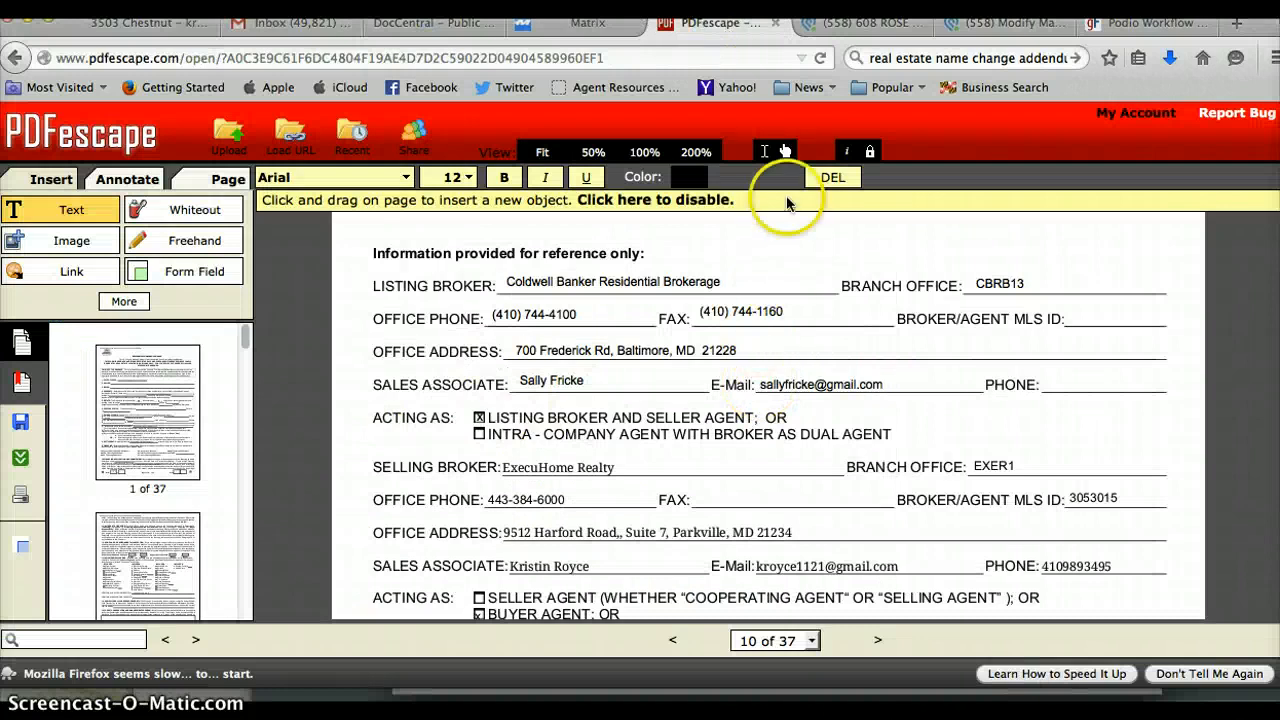
Copy the agent's cell phone number from Matrix onto the PHONE line.
{"action": "left_click", "coordinate": [577, 30]}
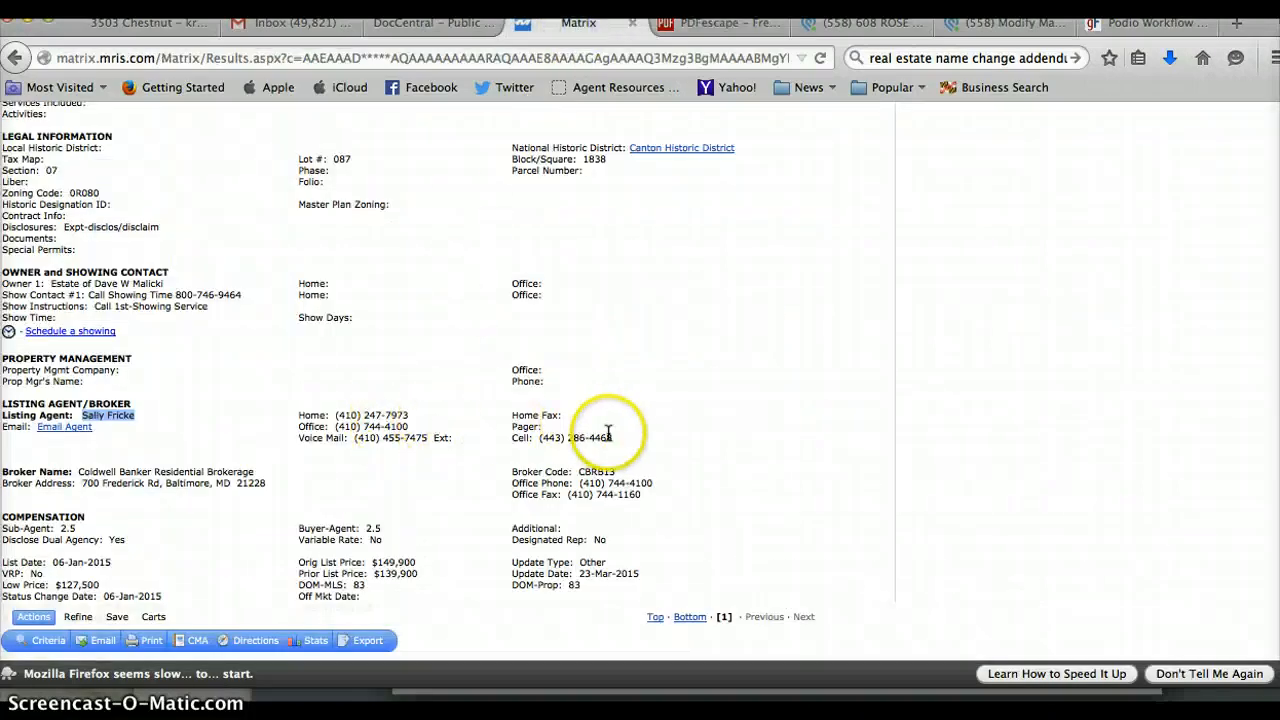
{"action": "left_click_drag", "start_coordinate": [612, 437], "coordinate": [543, 437]}
{"action": "key", "text": "ctrl+c"}
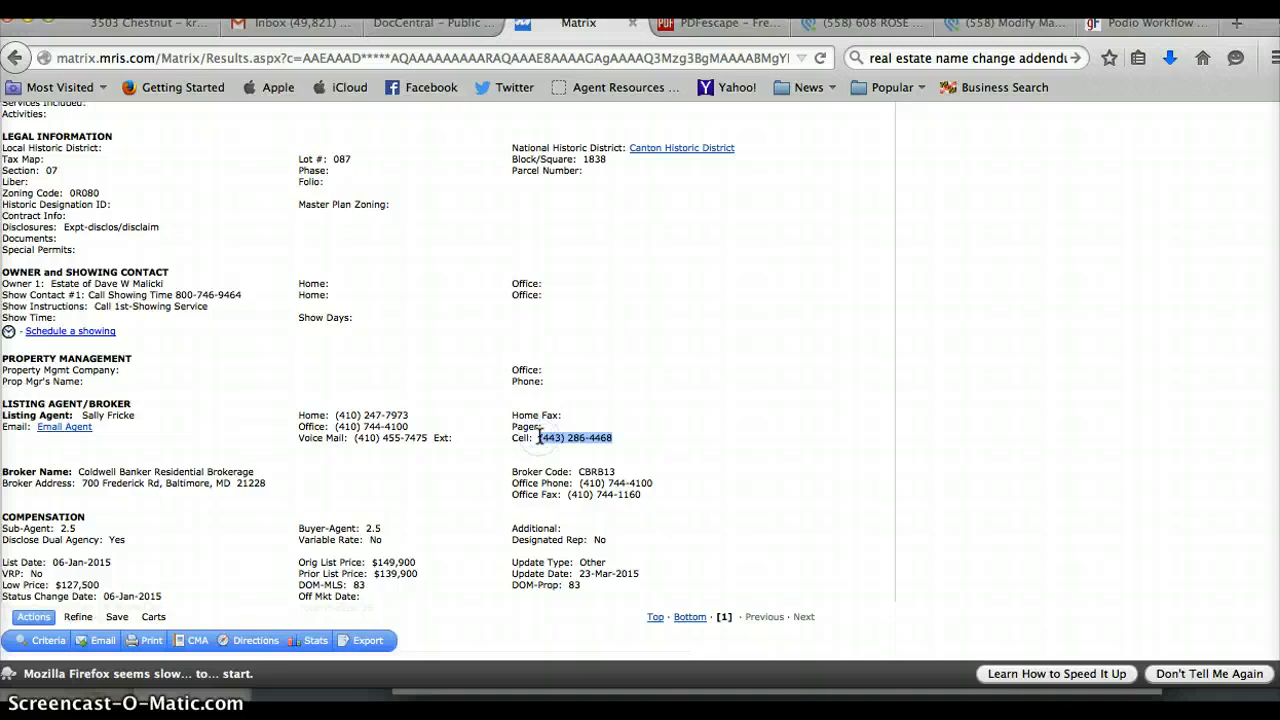
{"action": "left_click", "coordinate": [740, 20]}
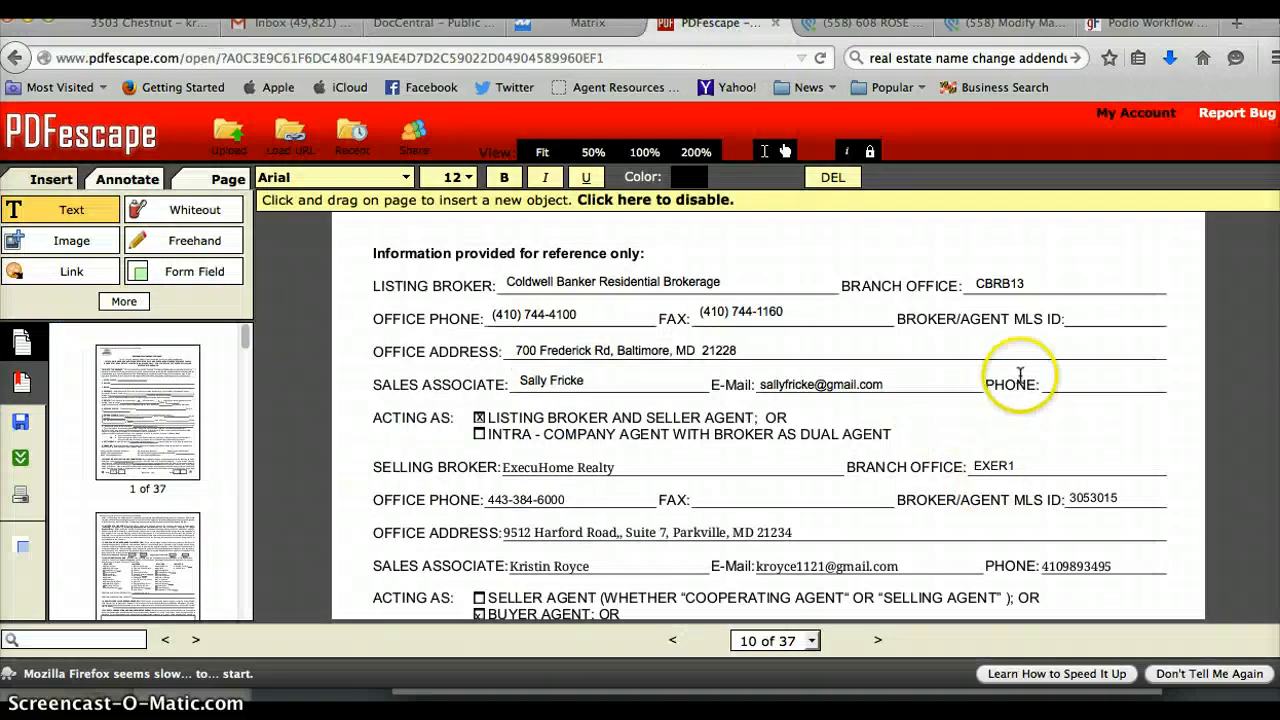
{"action": "left_click", "coordinate": [1044, 381]}
{"action": "left_click", "coordinate": [1044, 381]}
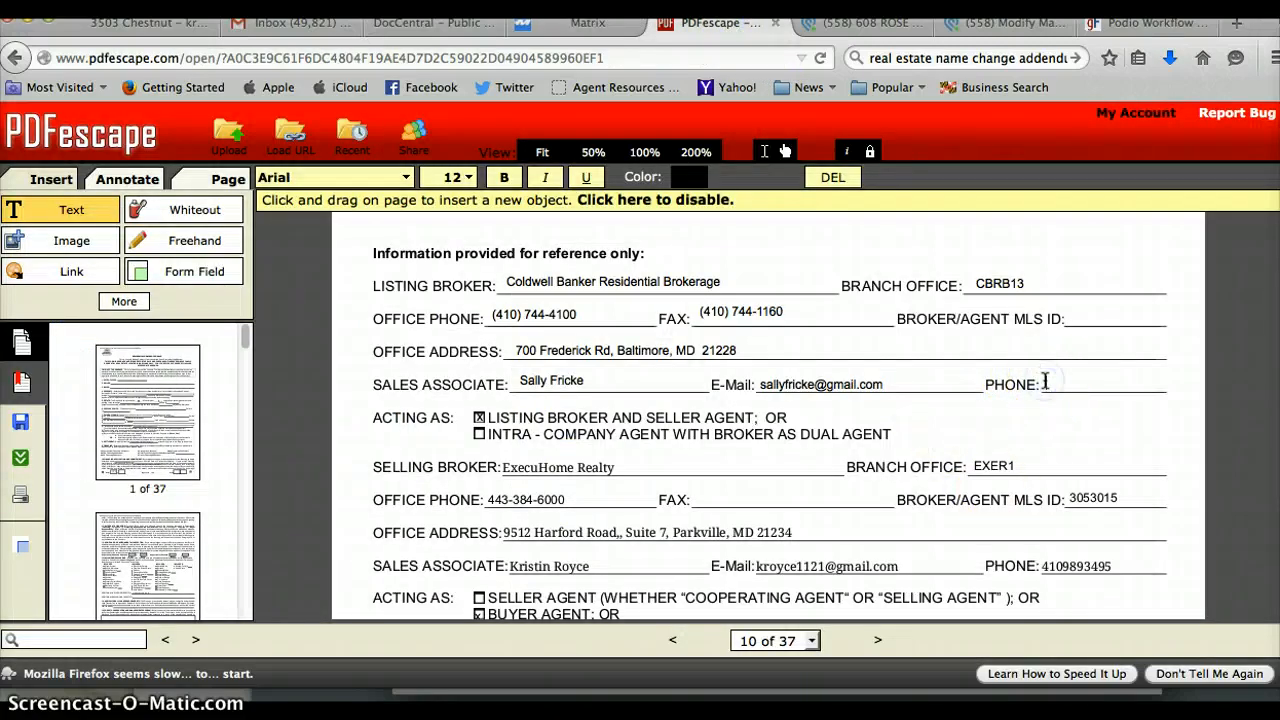
{"action": "key", "text": "ctrl+v"}
{"action": "left_click", "coordinate": [785, 151]}
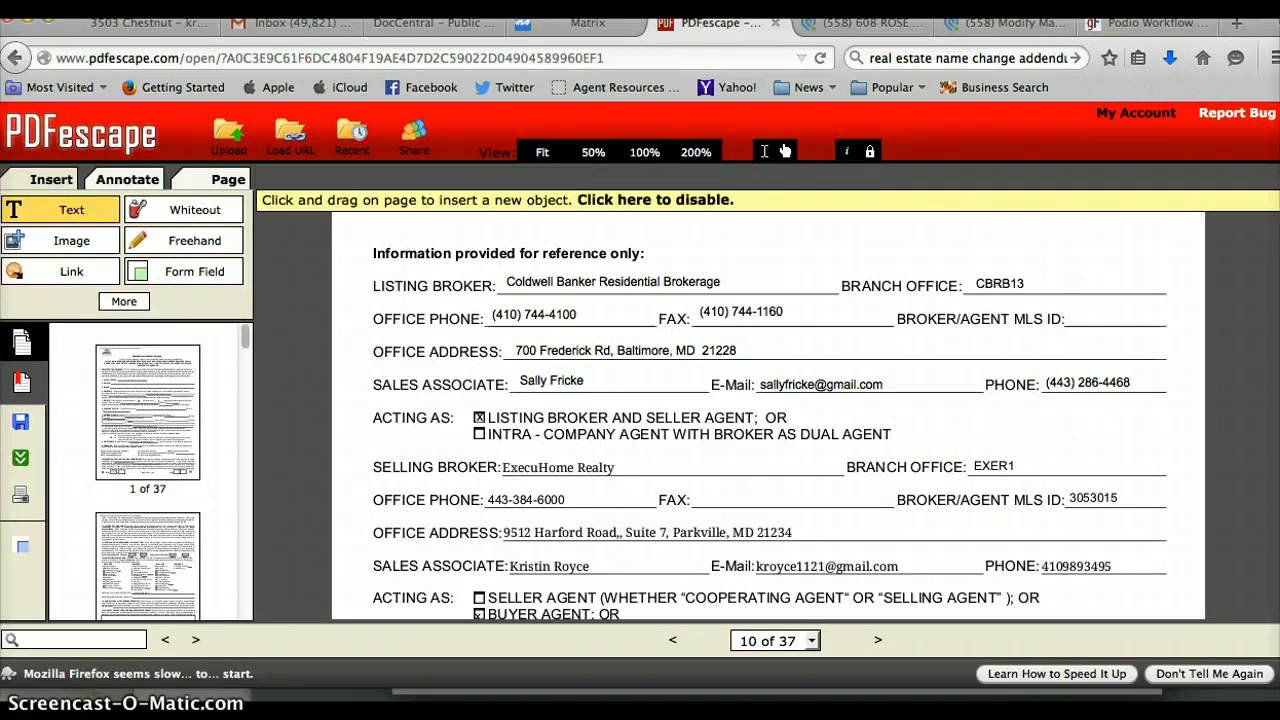
Date the General Addendum 3/30/2015 on page 11, correcting the year.
{"action": "scroll", "coordinate": [768, 415], "scroll_direction": "down", "scroll_amount": 8}
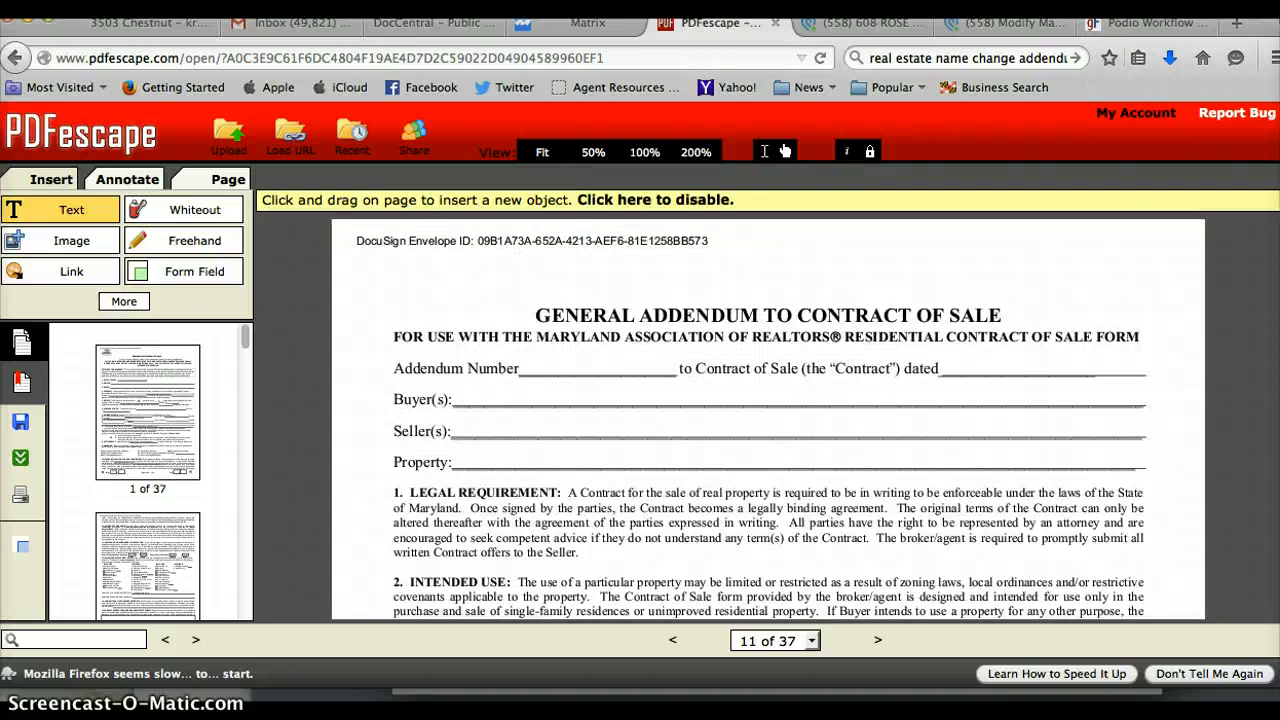
{"action": "left_click", "coordinate": [948, 368]}
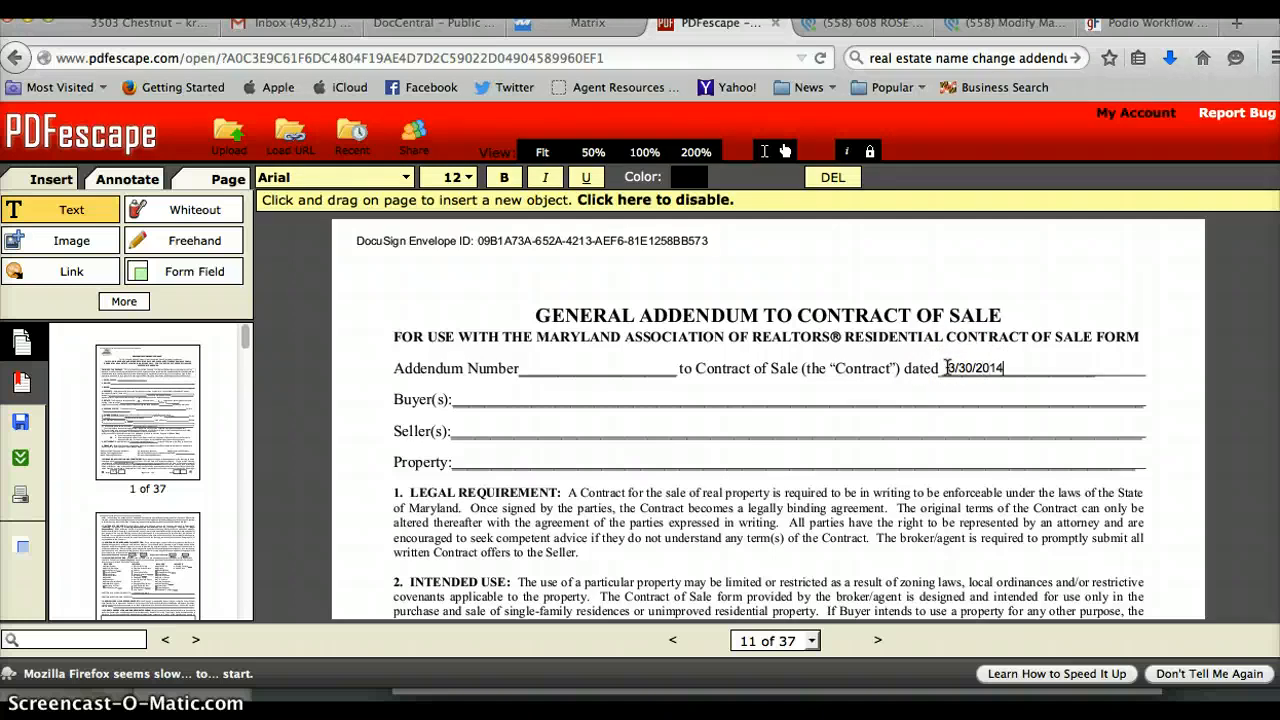
{"action": "key", "text": "BackSpace"}
{"action": "type", "text": "5"}
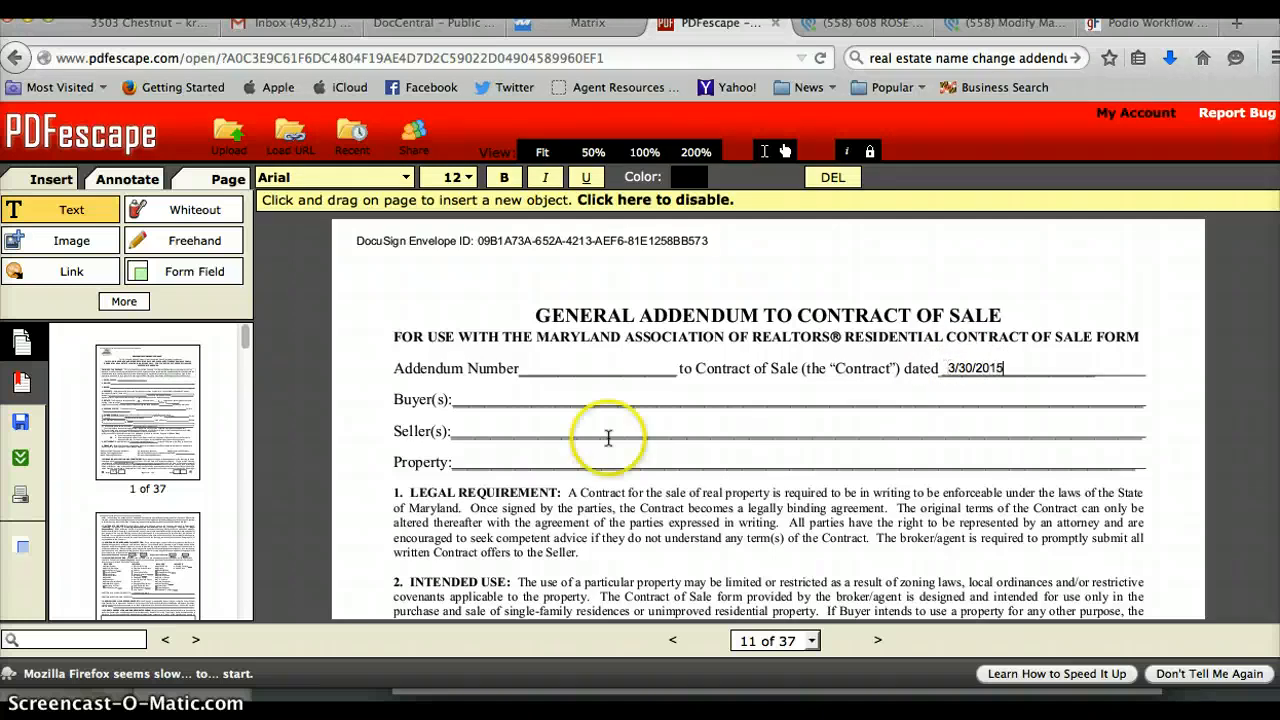
{"action": "left_click", "coordinate": [463, 394]}
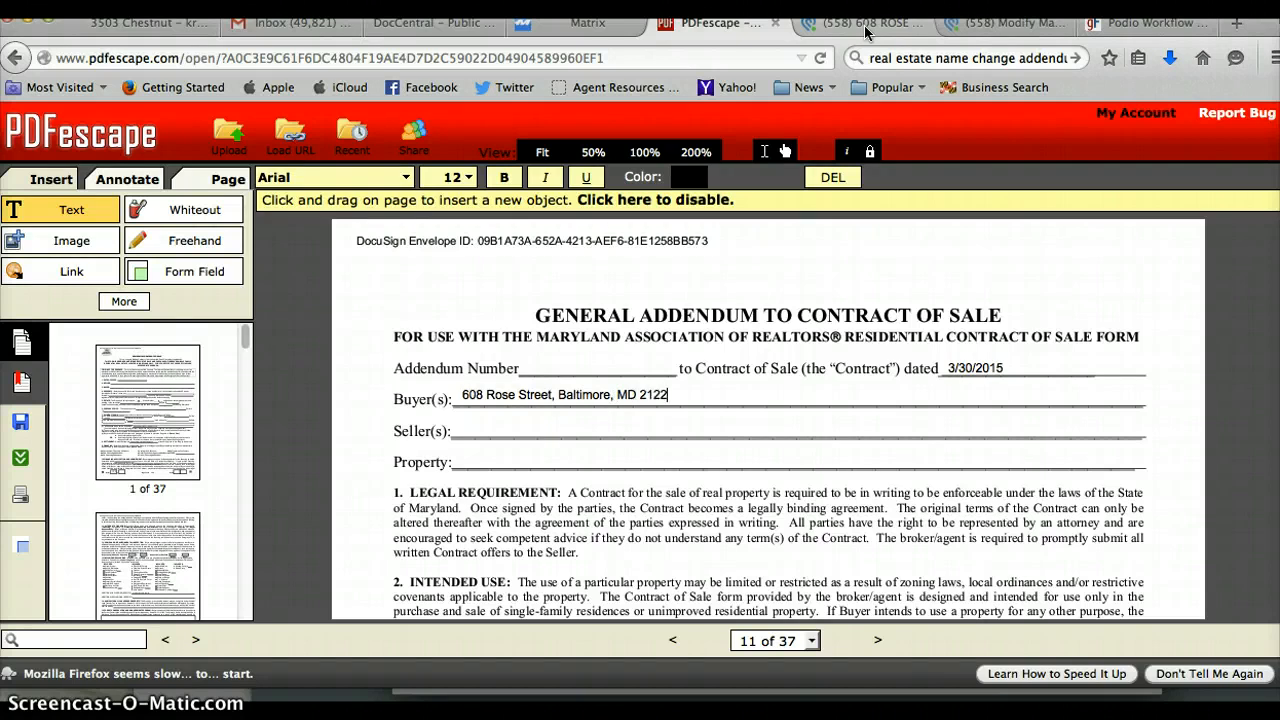
{"action": "left_click", "coordinate": [463, 428]}
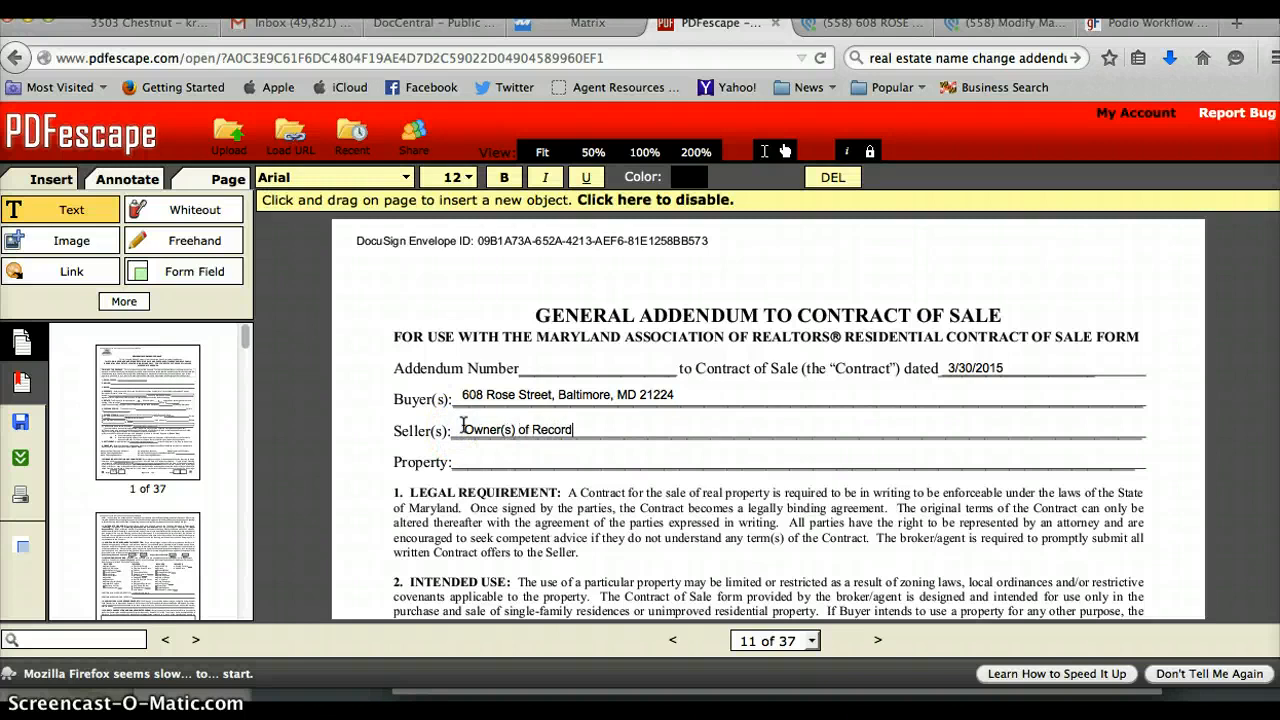
{"action": "key", "text": "Return"}
{"action": "key", "text": "Return"}
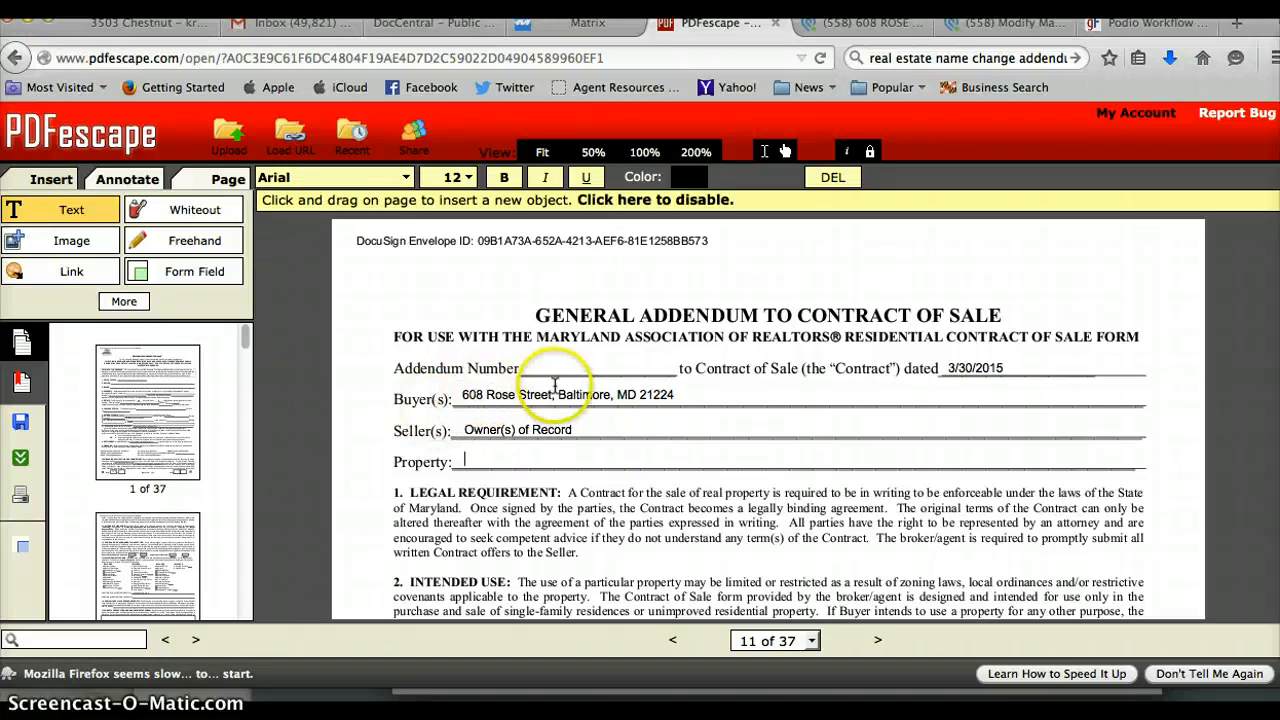
{"action": "left_click", "coordinate": [535, 395]}
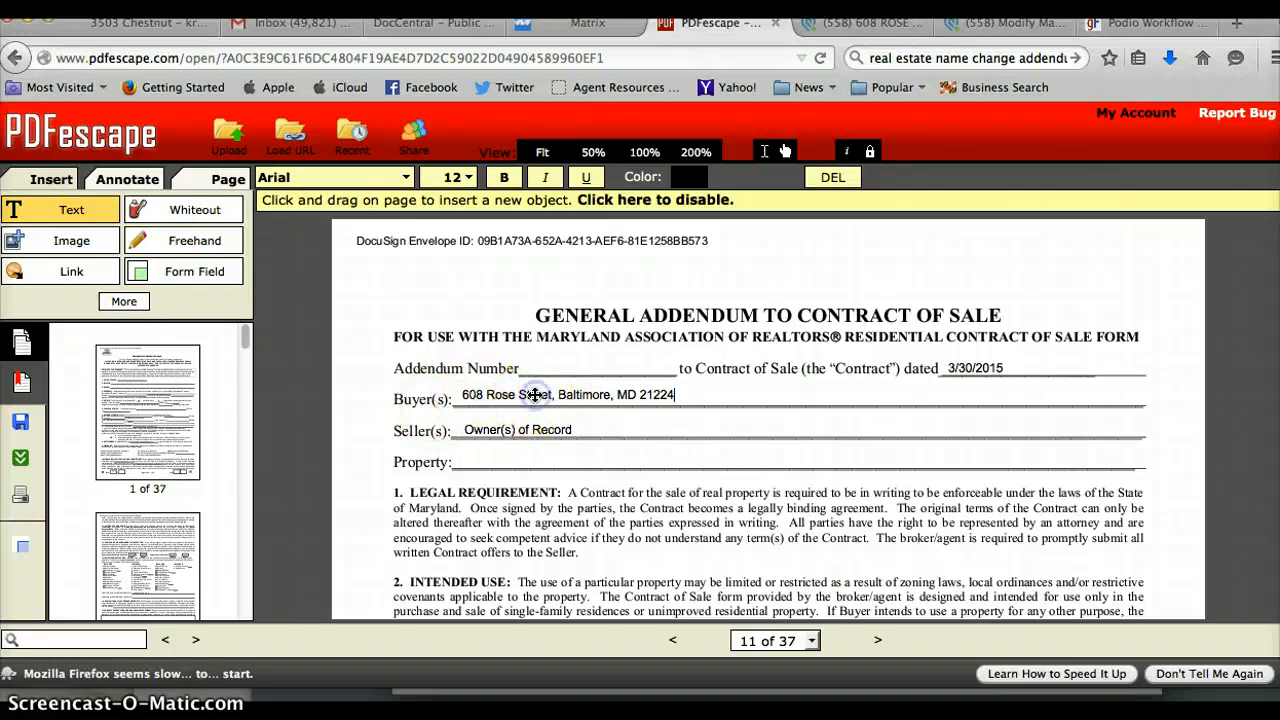
{"action": "triple_click", "coordinate": [535, 395]}
{"action": "key", "text": "ctrl+c"}
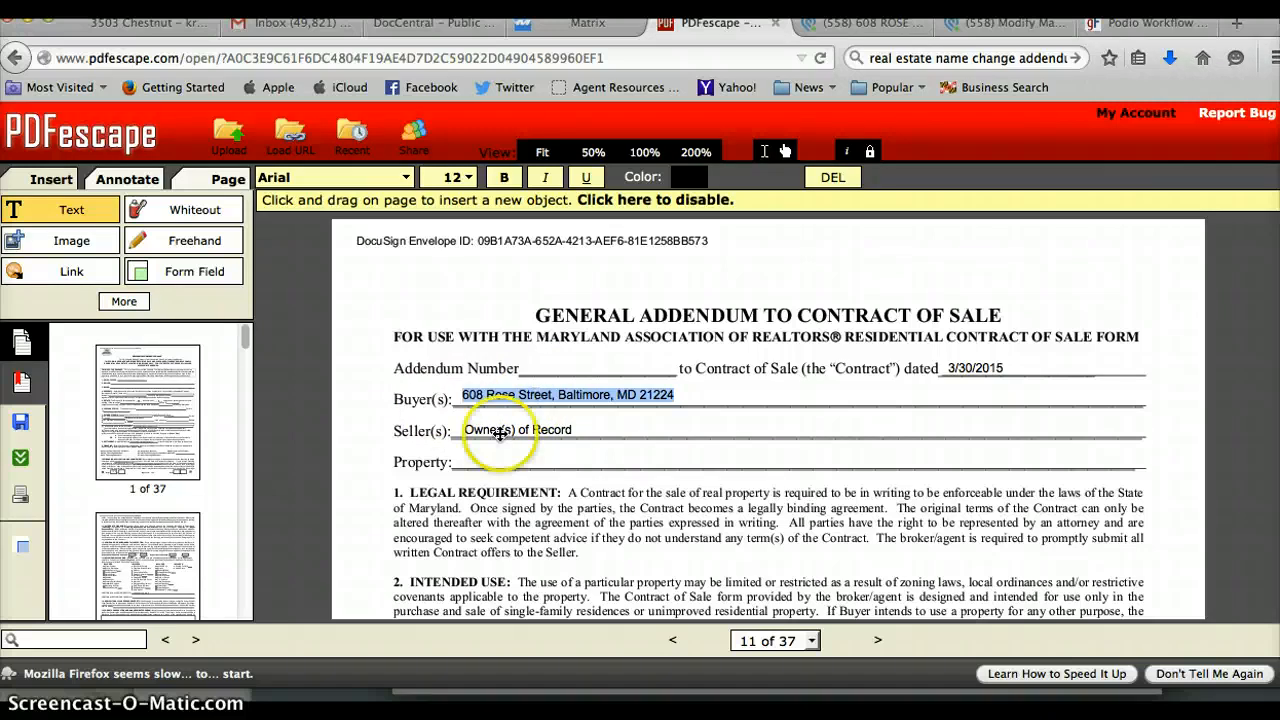
{"action": "left_click", "coordinate": [461, 457]}
{"action": "key", "text": "ctrl+v"}
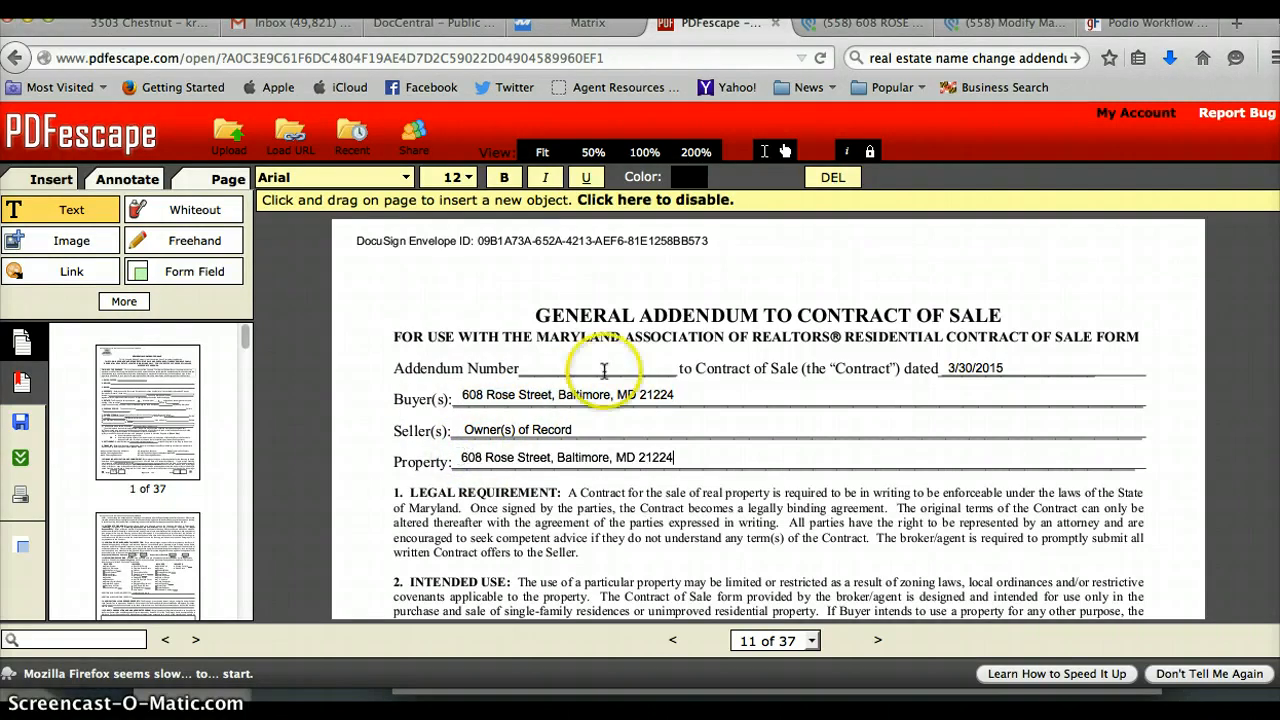
{"action": "triple_click", "coordinate": [592, 396]}
{"action": "left_click", "coordinate": [673, 395]}
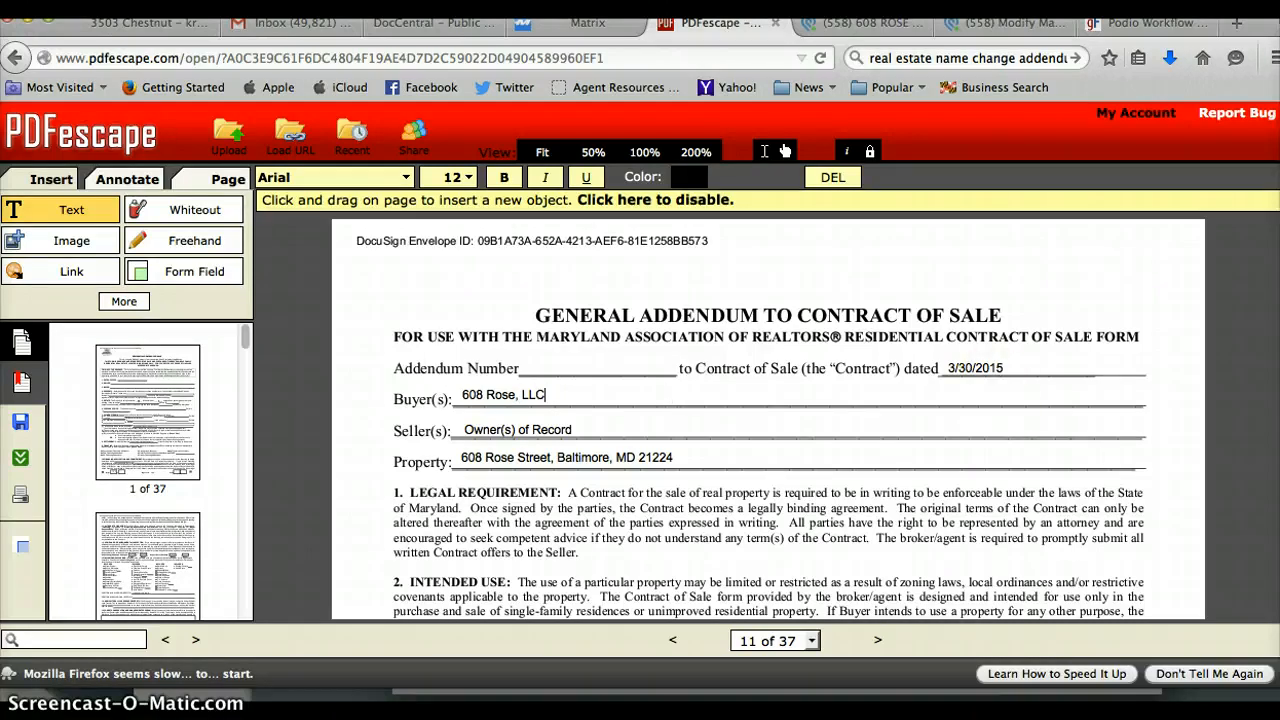
Enter 3/30/2015 in the Date box beside the first Buyer(s)/Tenant(s) signature on page 13.
{"action": "scroll", "coordinate": [768, 415], "scroll_direction": "down", "scroll_amount": 15}
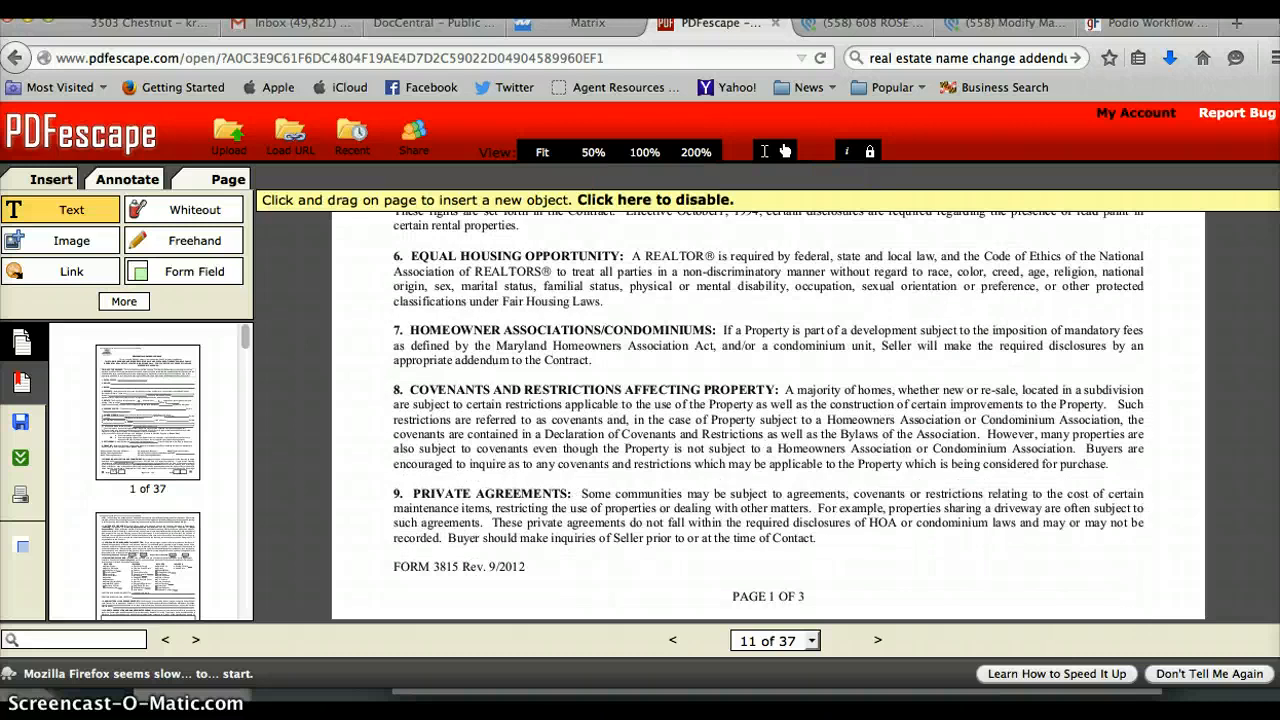
{"action": "scroll", "coordinate": [768, 415], "scroll_direction": "down", "scroll_amount": 12}
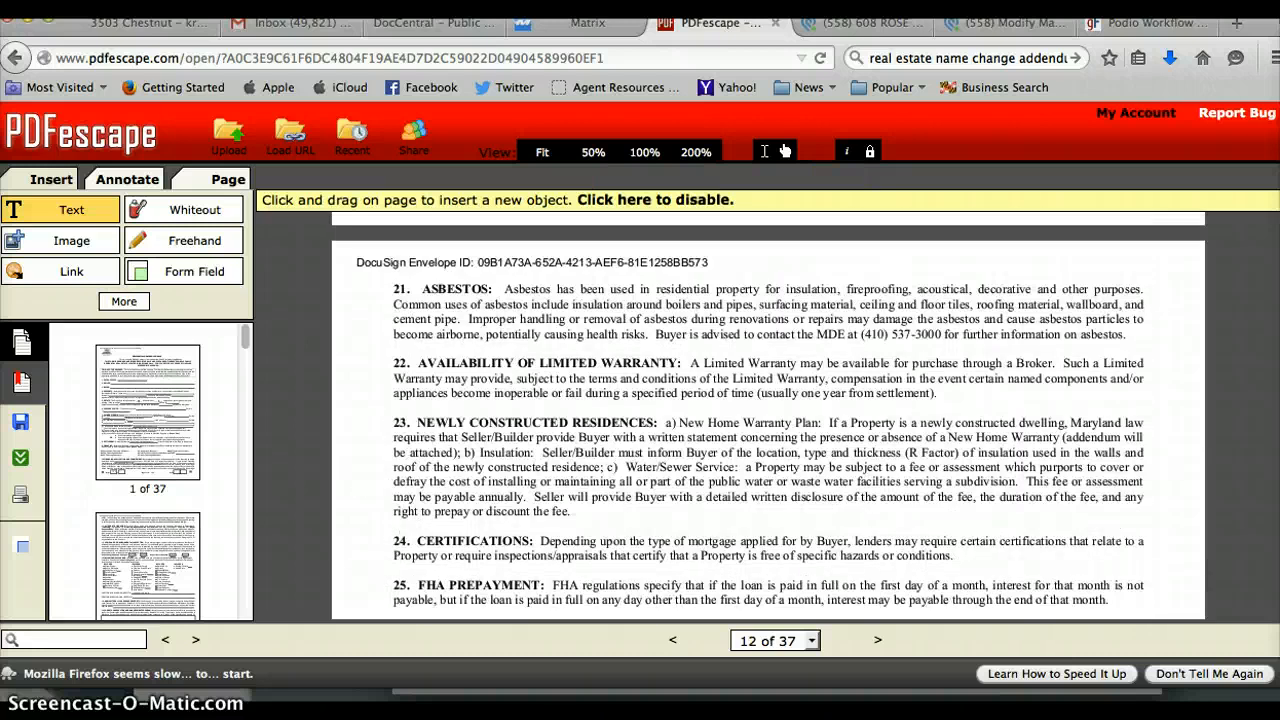
{"action": "scroll", "coordinate": [985, 372], "scroll_direction": "up", "scroll_amount": 5}
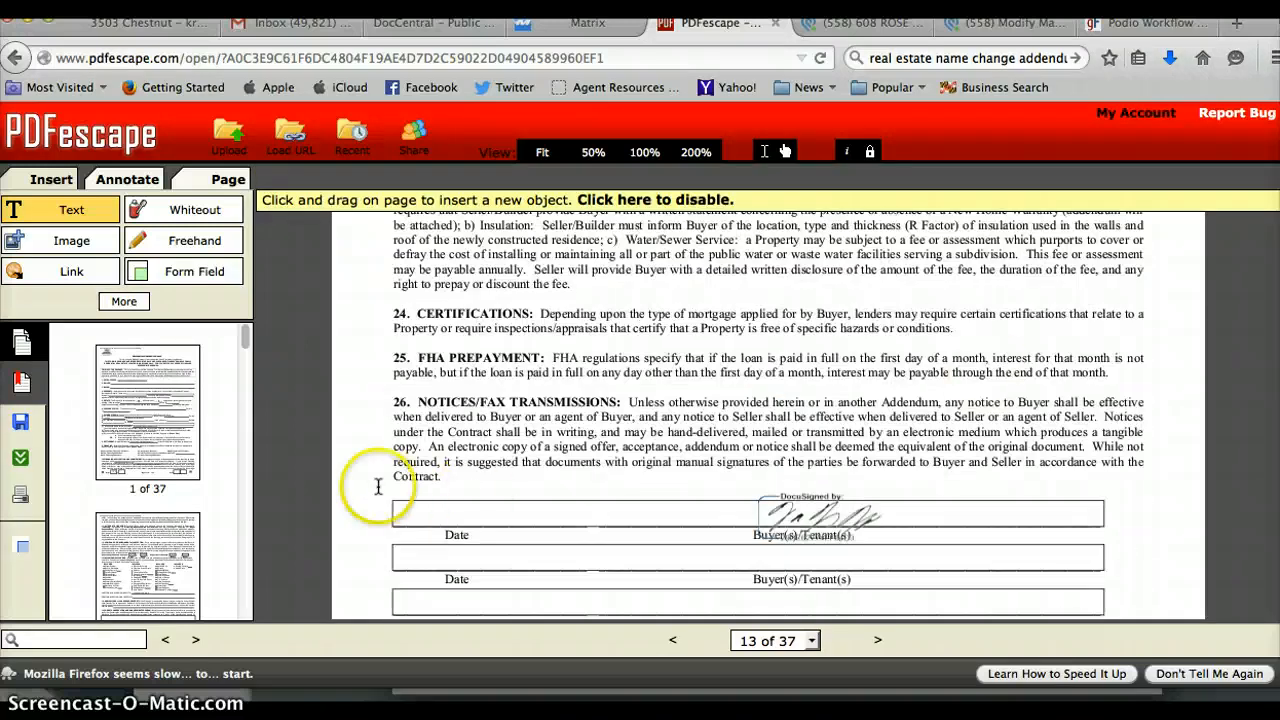
{"action": "left_click", "coordinate": [438, 514]}
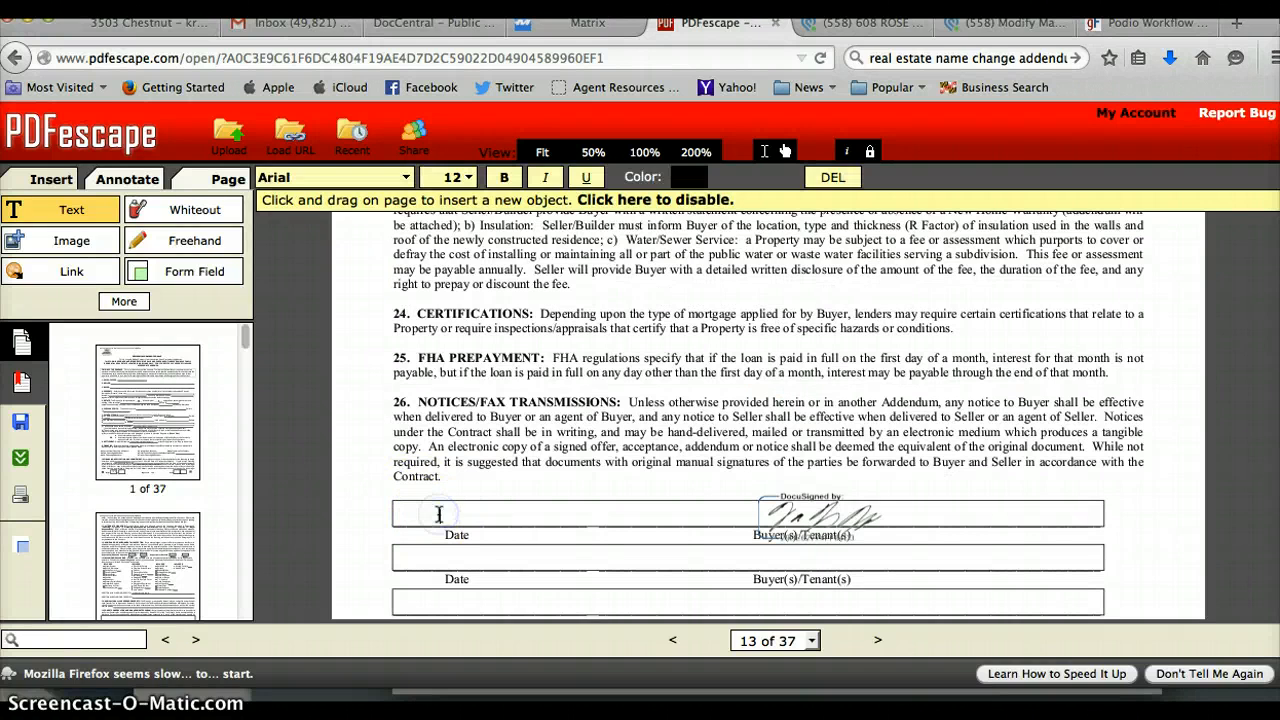
{"action": "type", "text": "3/302"}
{"action": "type", "text": "2015"}
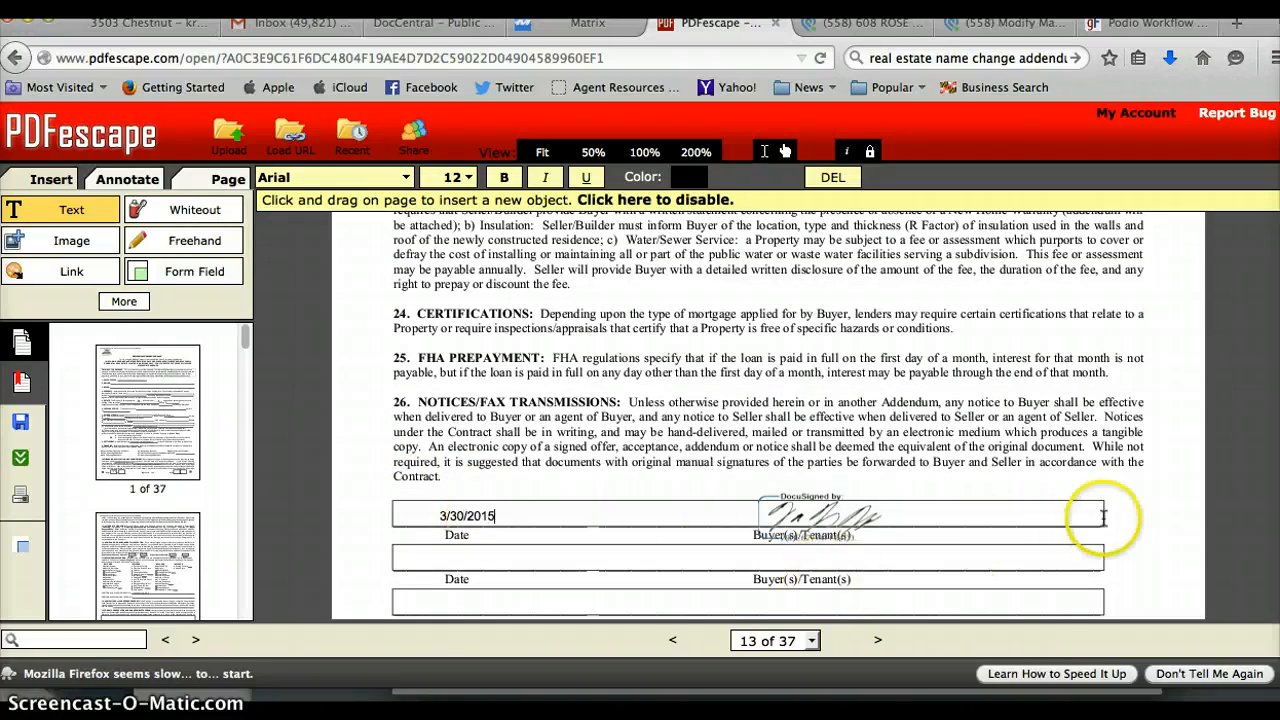
{"action": "left_click", "coordinate": [1199, 492]}
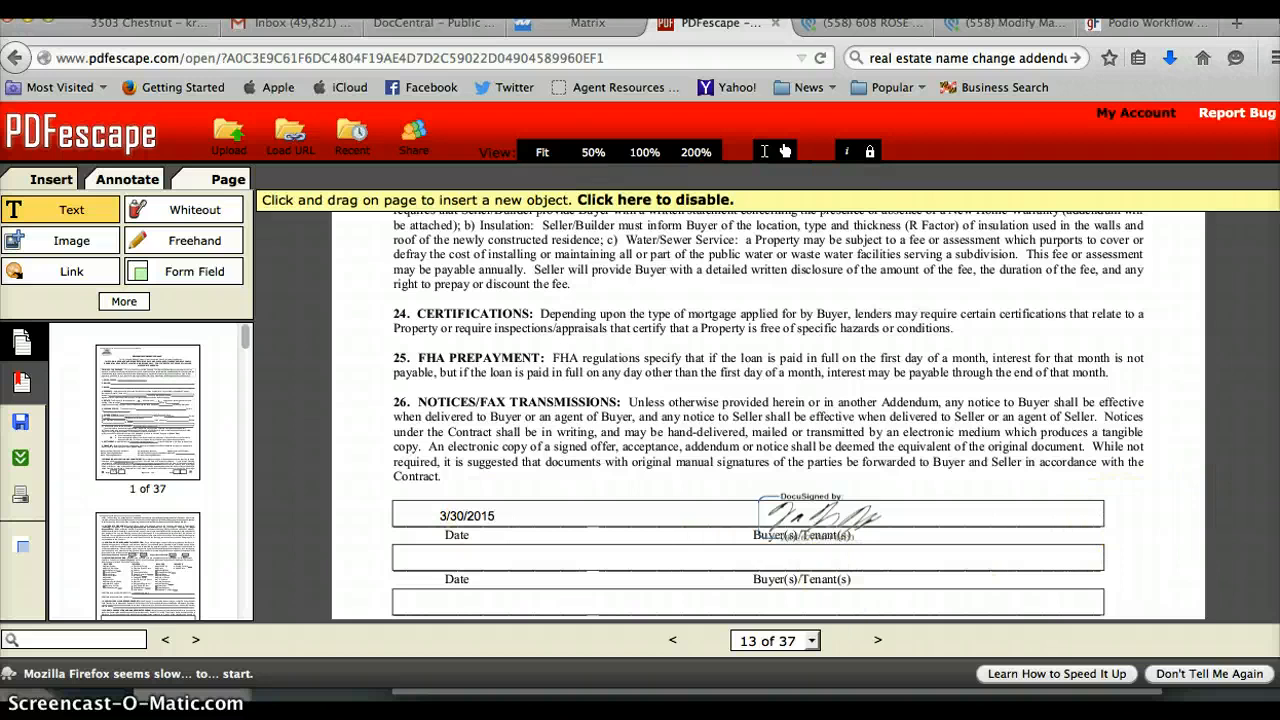
Mark the Buyers/Tenants checkbox on the page 15 agency disclosure with an X.
{"action": "scroll", "coordinate": [768, 415], "scroll_direction": "down", "scroll_amount": 5}
{"action": "scroll", "coordinate": [768, 415], "scroll_direction": "down", "scroll_amount": 3}
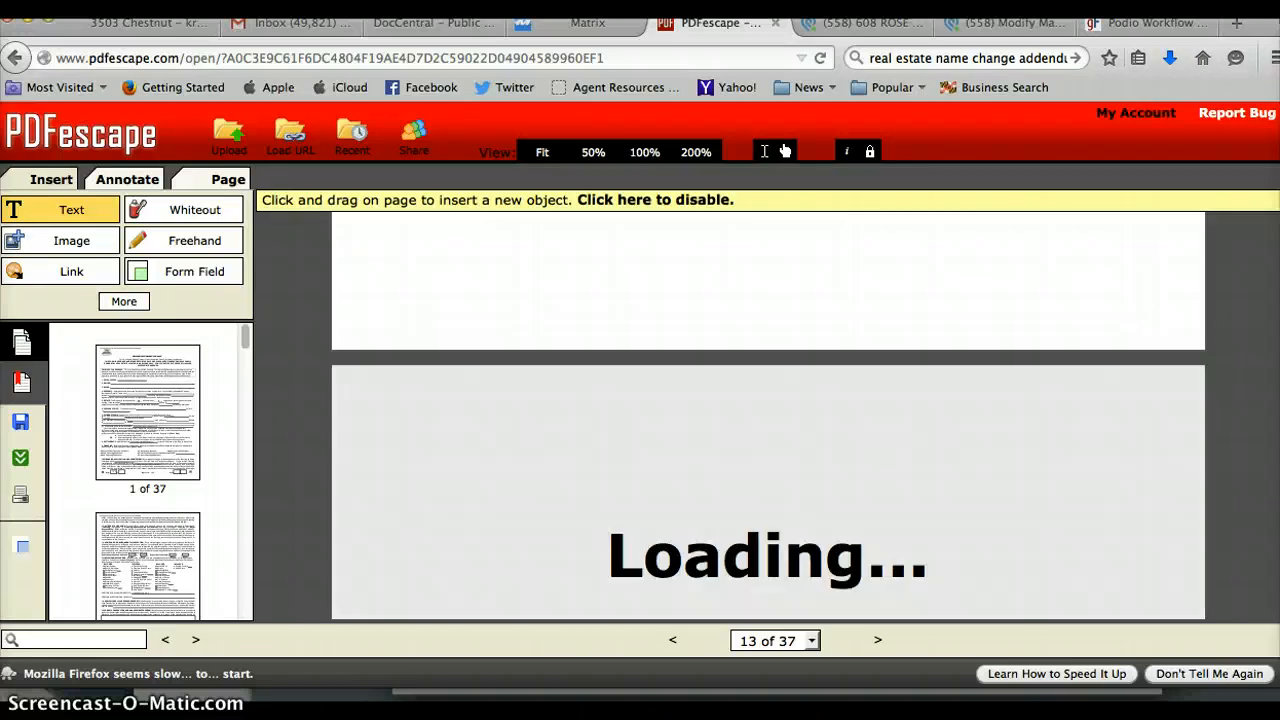
{"action": "scroll", "coordinate": [768, 415], "scroll_direction": "down", "scroll_amount": 15}
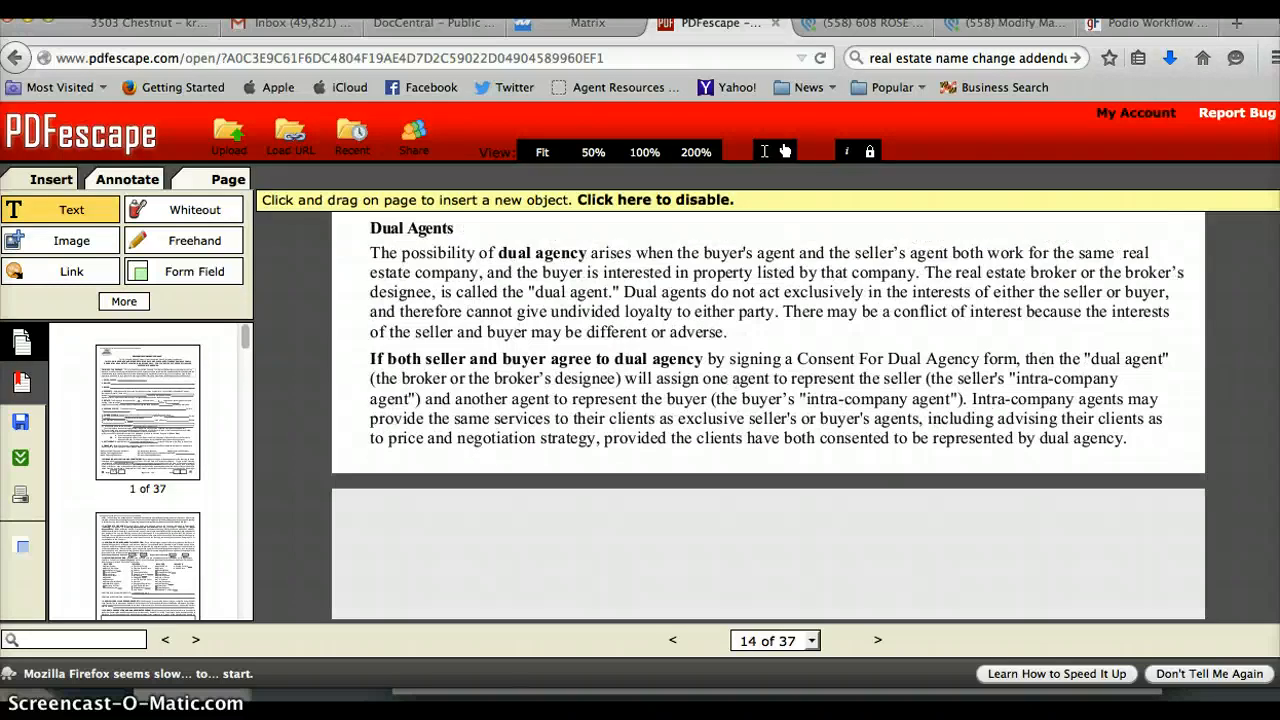
{"action": "scroll", "coordinate": [768, 415], "scroll_direction": "down", "scroll_amount": 10}
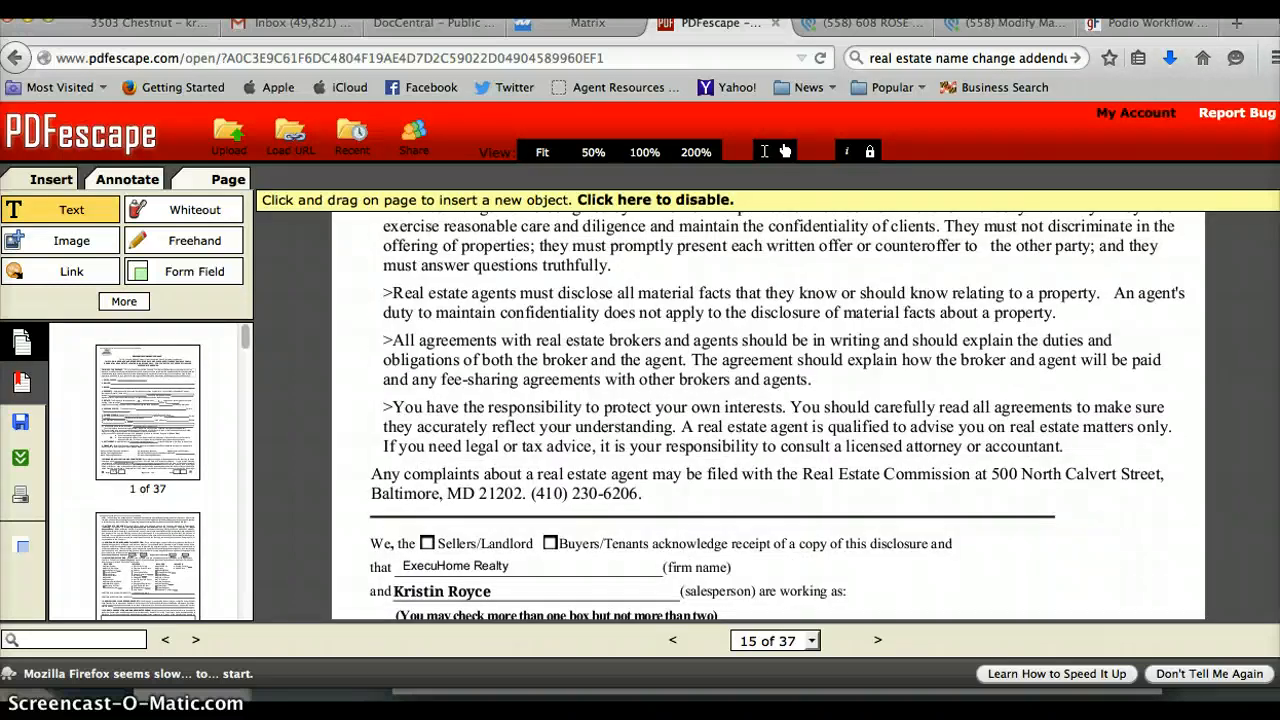
{"action": "scroll", "coordinate": [587, 403], "scroll_direction": "down", "scroll_amount": 2}
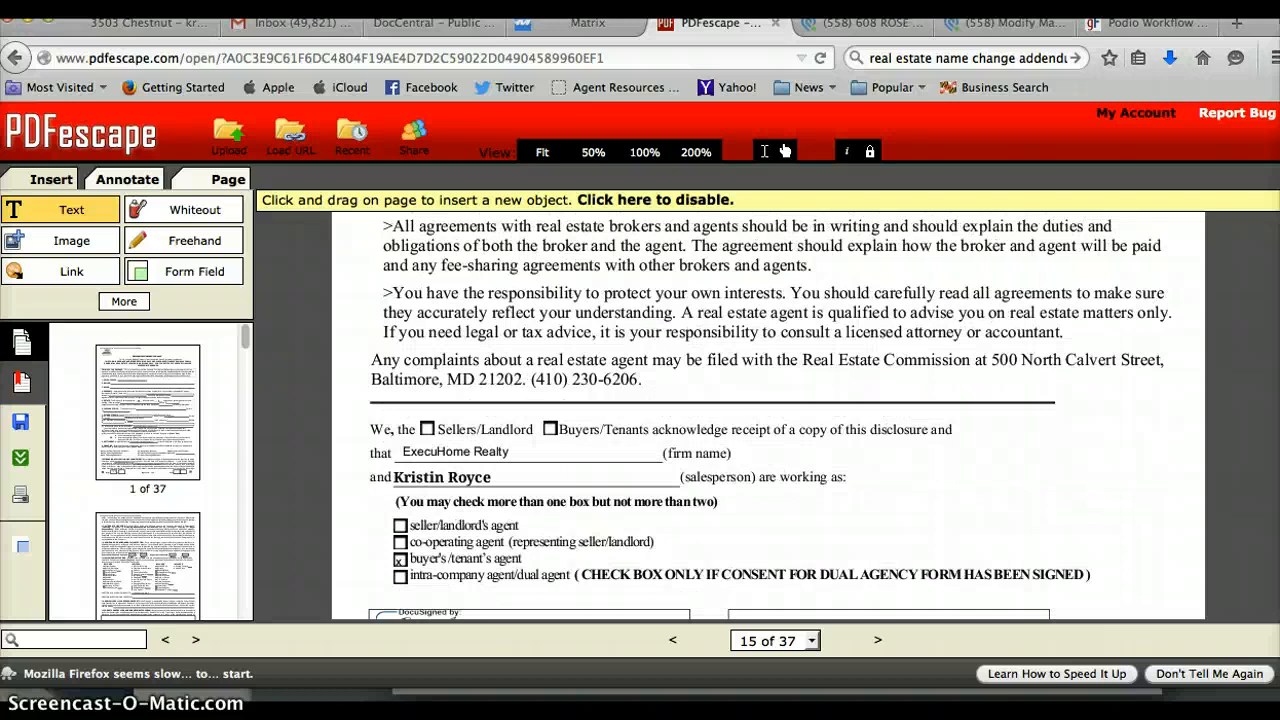
{"action": "left_click", "coordinate": [550, 428]}
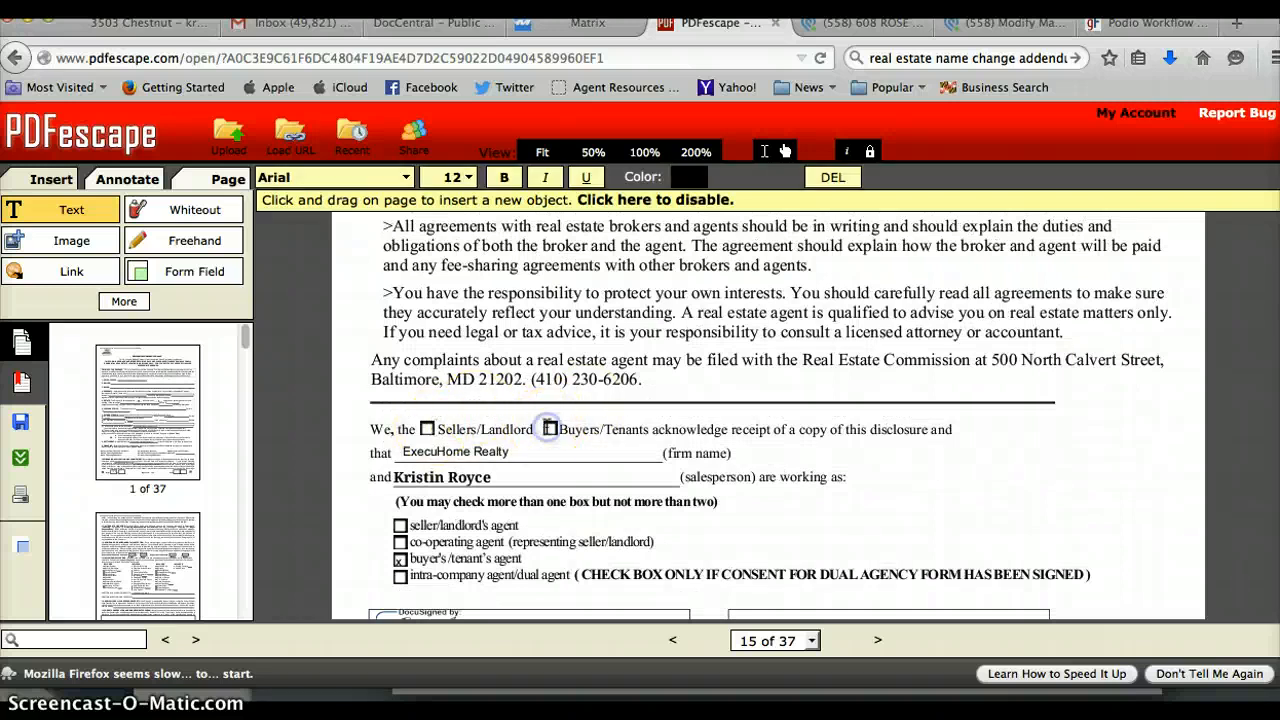
{"action": "type", "text": "X"}
{"action": "left_click", "coordinate": [1059, 487]}
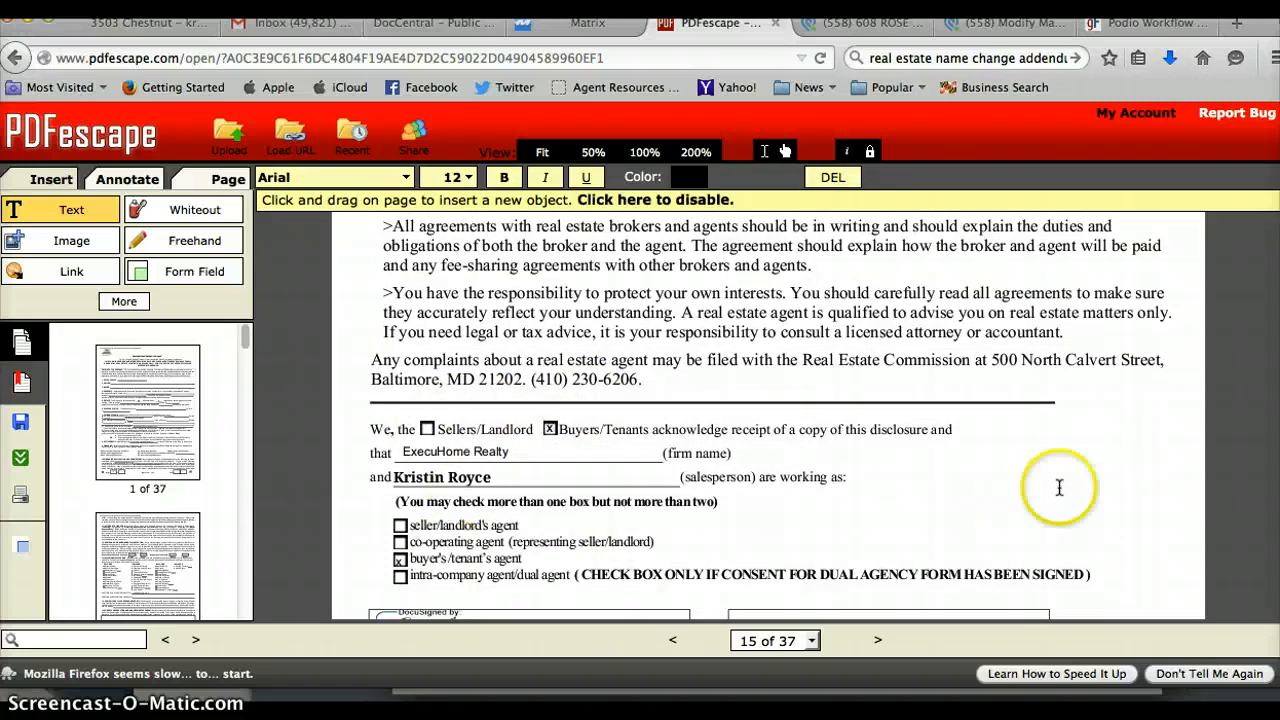
Add the date 3/30/2015 beside the buyer's signature, correcting the mistyped year.
{"action": "scroll", "coordinate": [1250, 380], "scroll_direction": "down", "scroll_amount": 4}
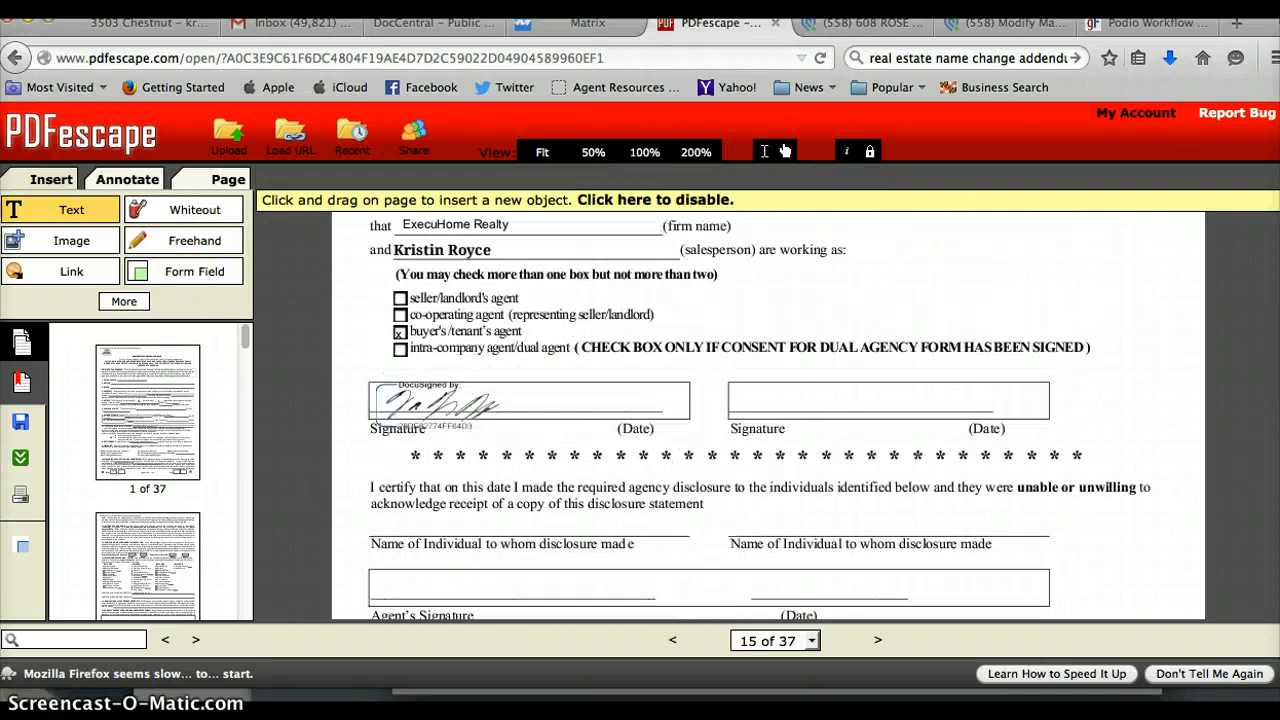
{"action": "left_click", "coordinate": [614, 402]}
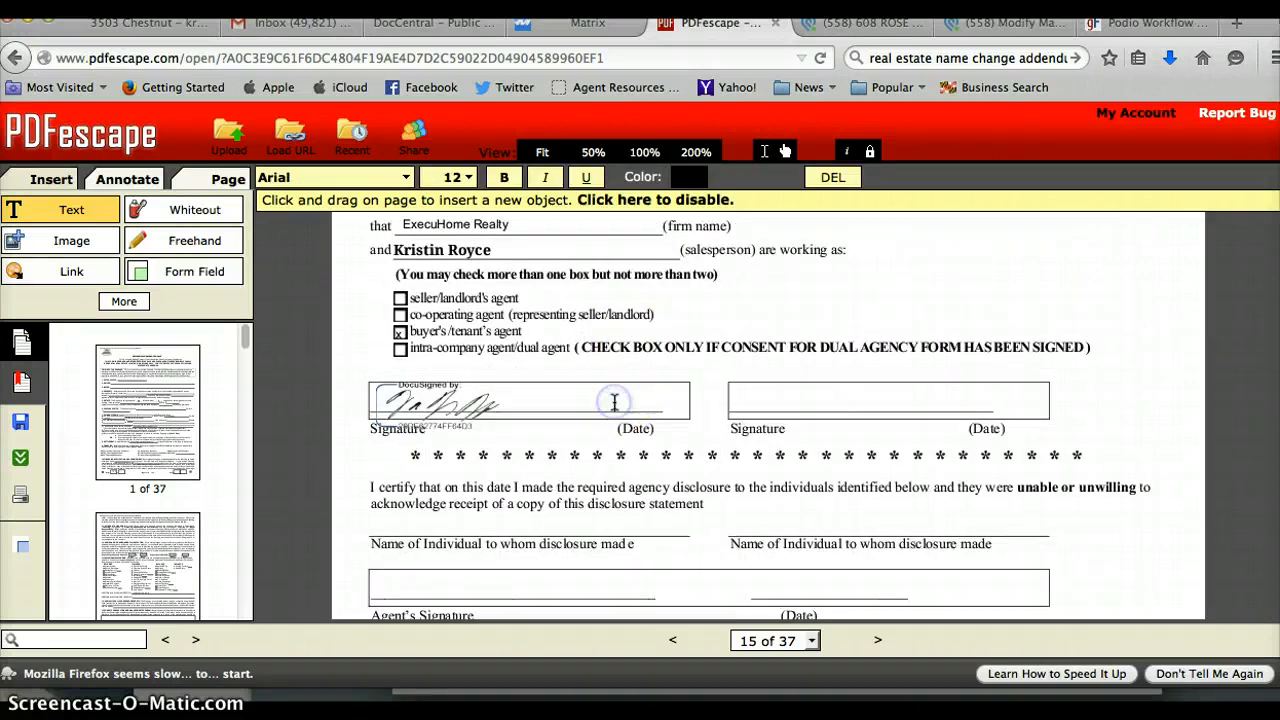
{"action": "type", "text": "8/30/3015"}
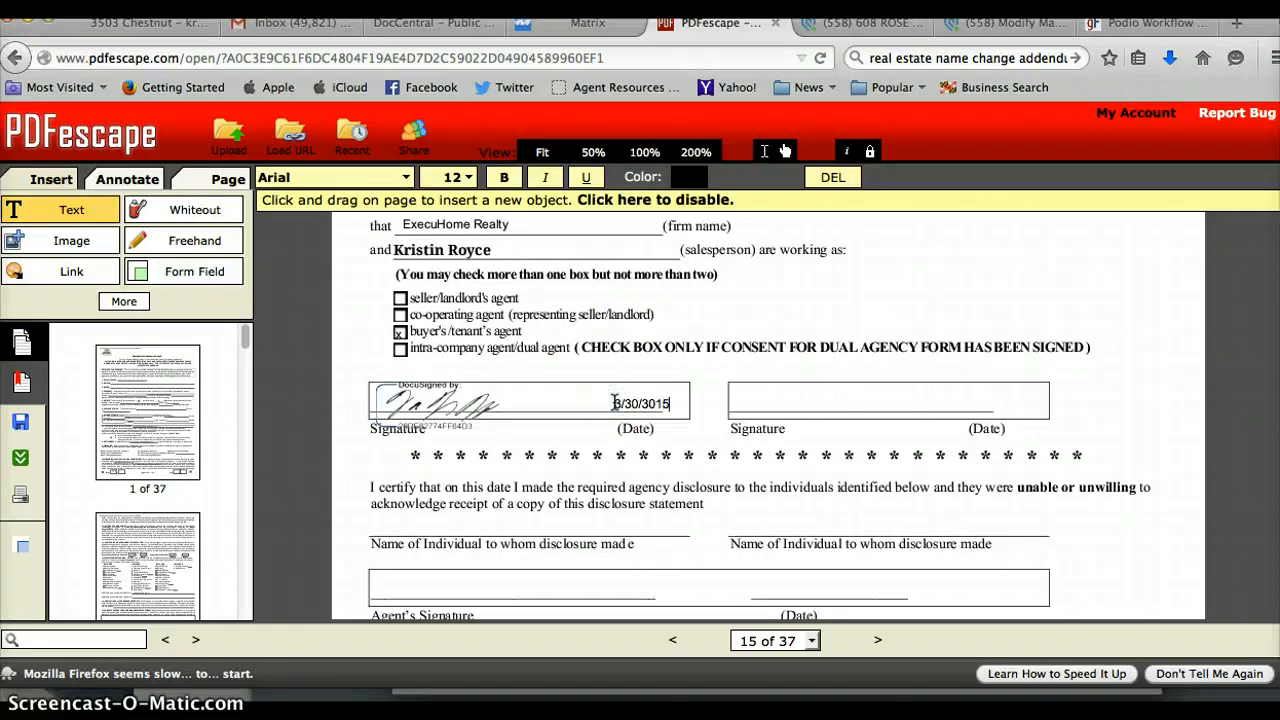
{"action": "key", "text": "BackSpace"}
{"action": "key", "text": "BackSpace"}
{"action": "key", "text": "BackSpace"}
Delete the two Maryland agency explanation pages, confirming each, reducing the document from 37 to 35 pages.
{"action": "scroll", "coordinate": [768, 415], "scroll_direction": "down", "scroll_amount": 5}
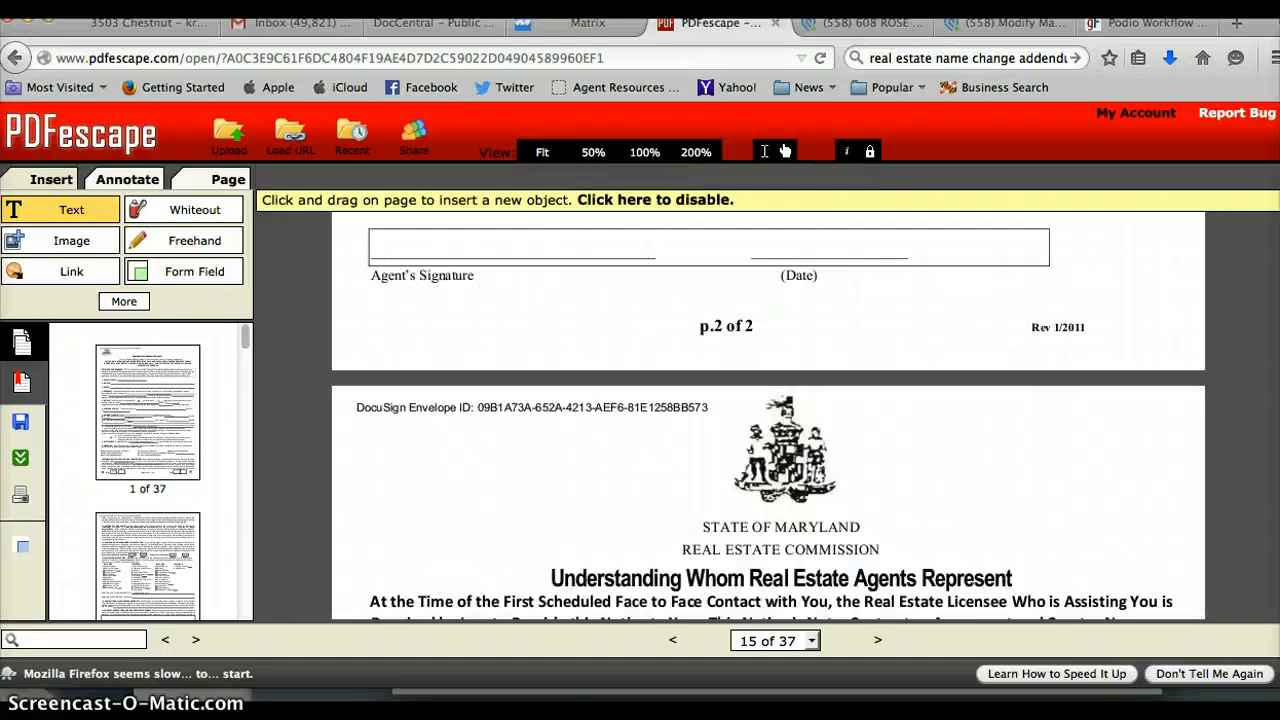
{"action": "scroll", "coordinate": [768, 415], "scroll_direction": "down", "scroll_amount": 20}
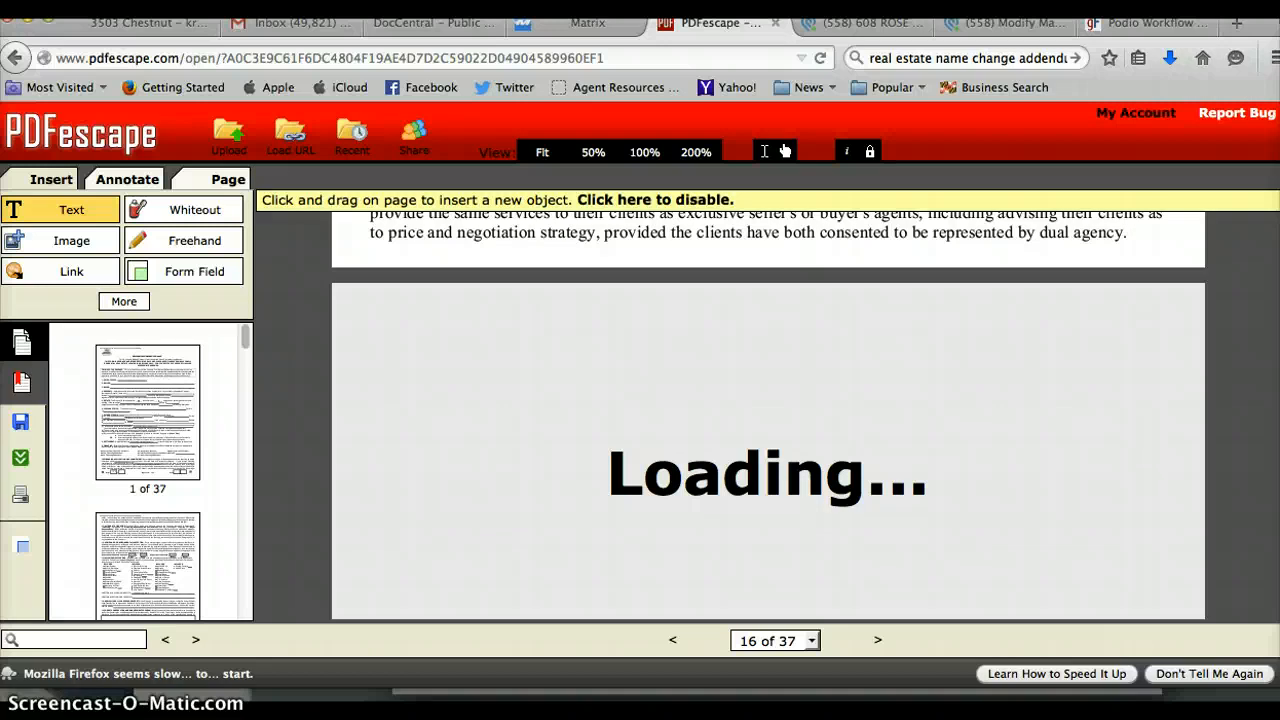
{"action": "scroll", "coordinate": [768, 415], "scroll_direction": "down", "scroll_amount": 5}
{"action": "scroll", "coordinate": [768, 415], "scroll_direction": "up", "scroll_amount": 10}
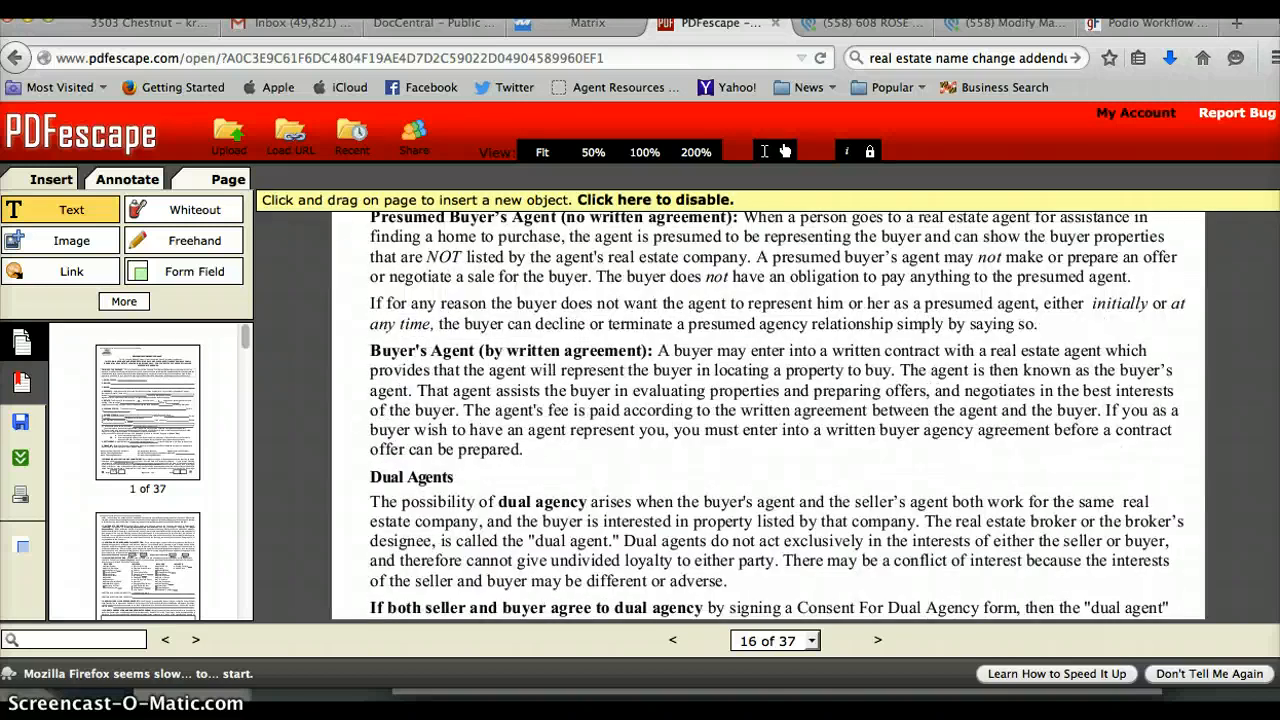
{"action": "left_click", "coordinate": [212, 179]}
{"action": "left_click", "coordinate": [203, 209]}
{"action": "left_click", "coordinate": [615, 437]}
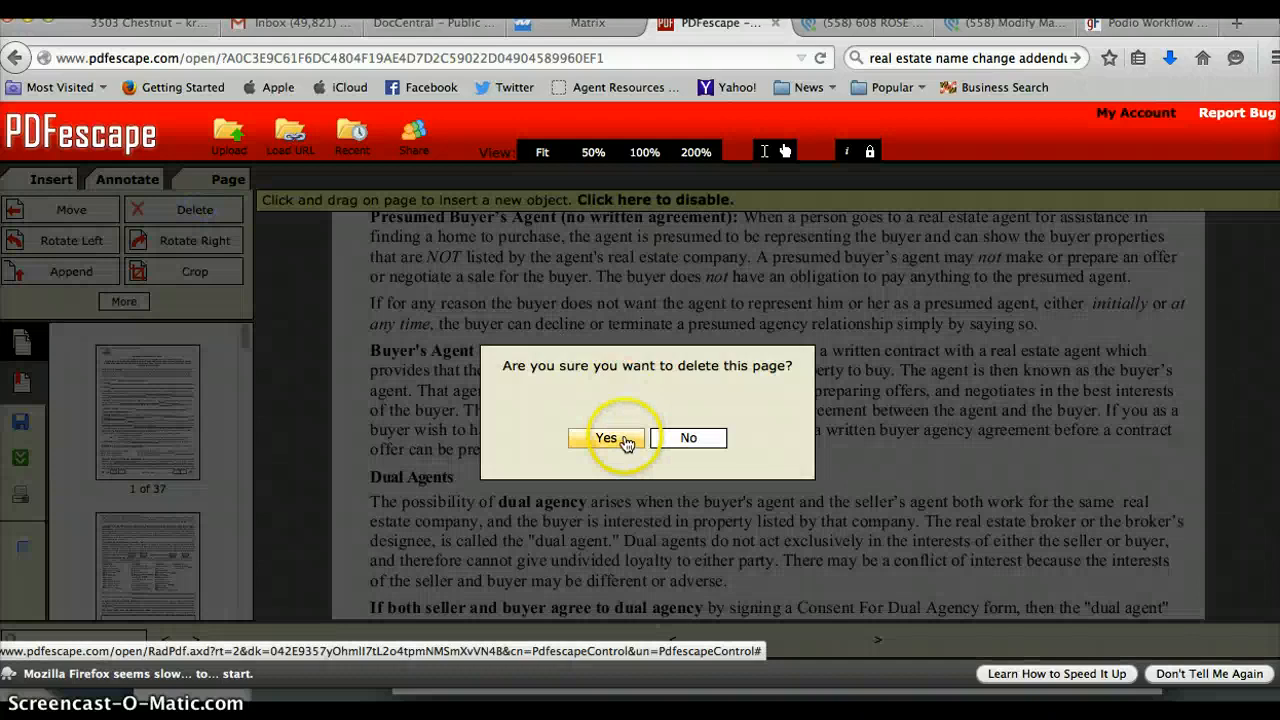
{"action": "left_click", "coordinate": [221, 214]}
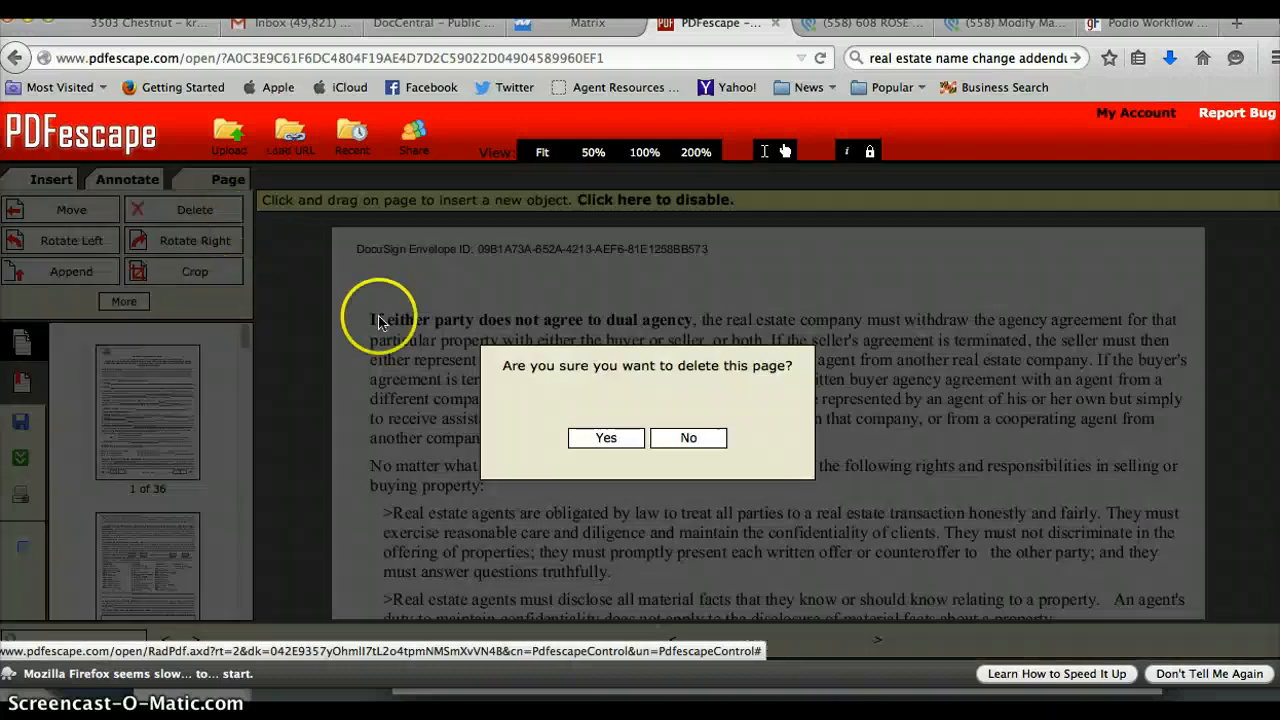
{"action": "left_click", "coordinate": [597, 437]}
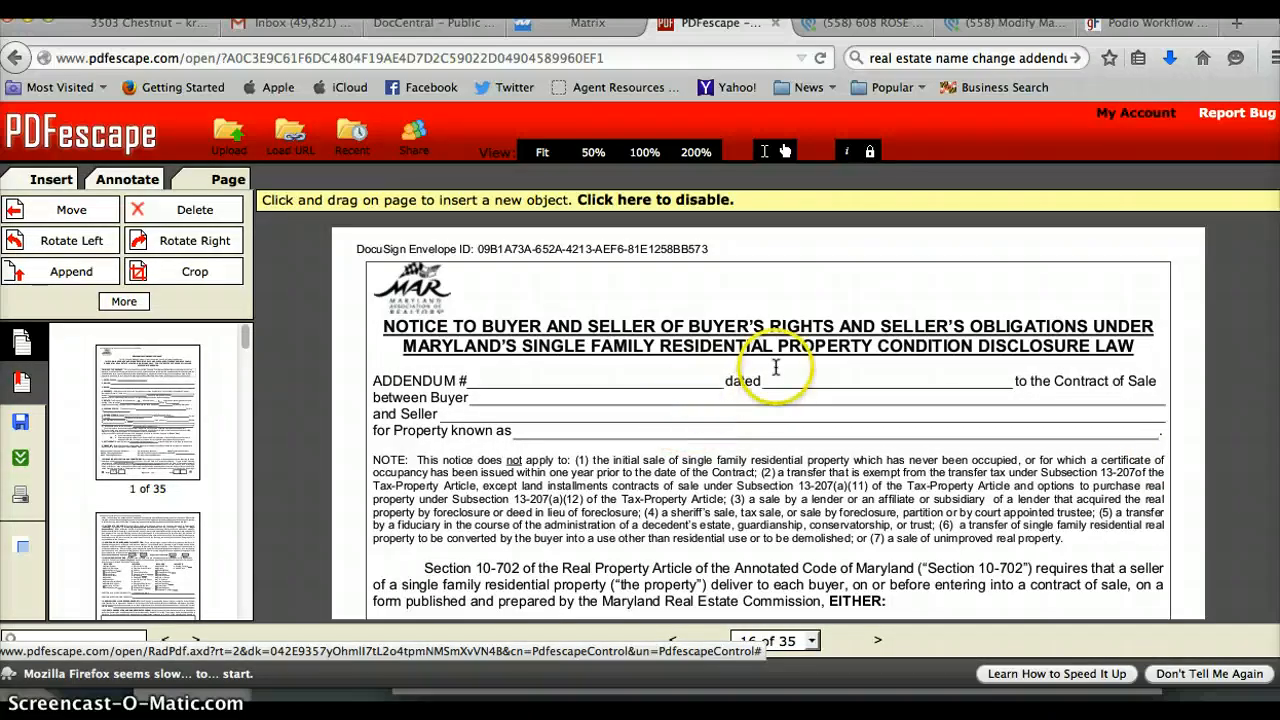
{"action": "left_click", "coordinate": [775, 378]}
{"action": "type", "text": "3/30/2015"}
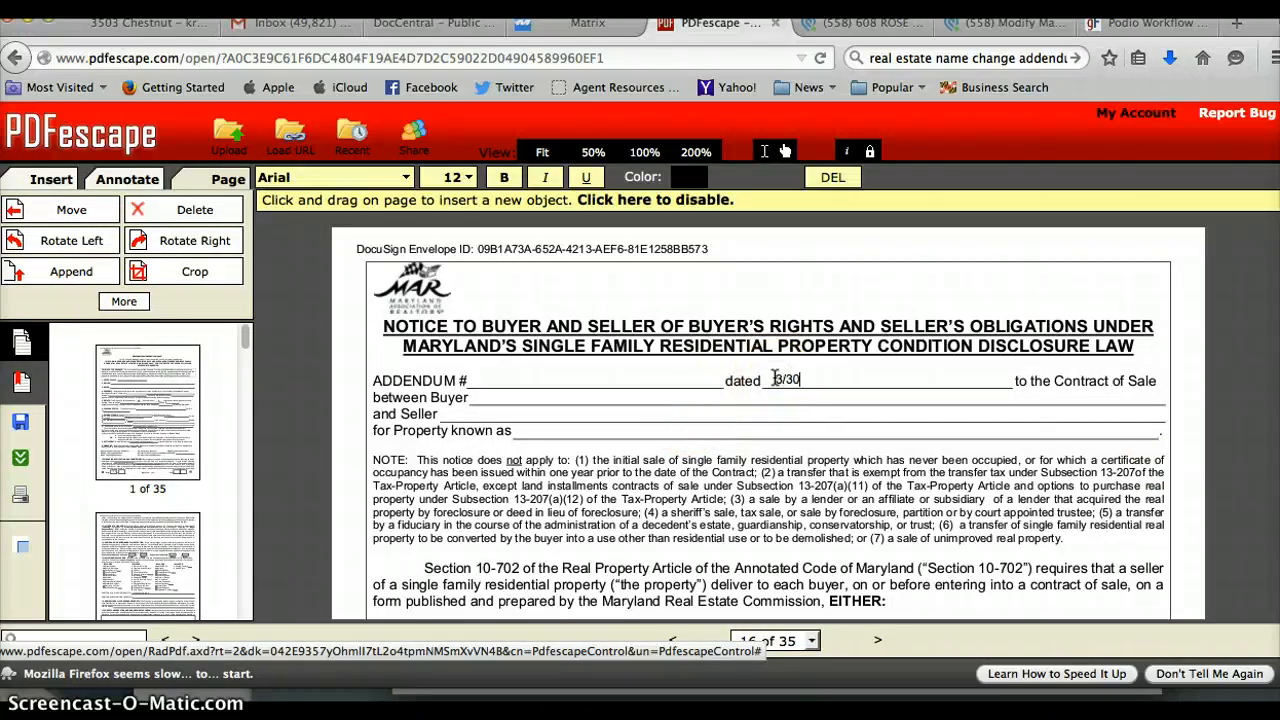
{"action": "left_click", "coordinate": [490, 397]}
{"action": "type", "text": "608 Rose, LLC"}
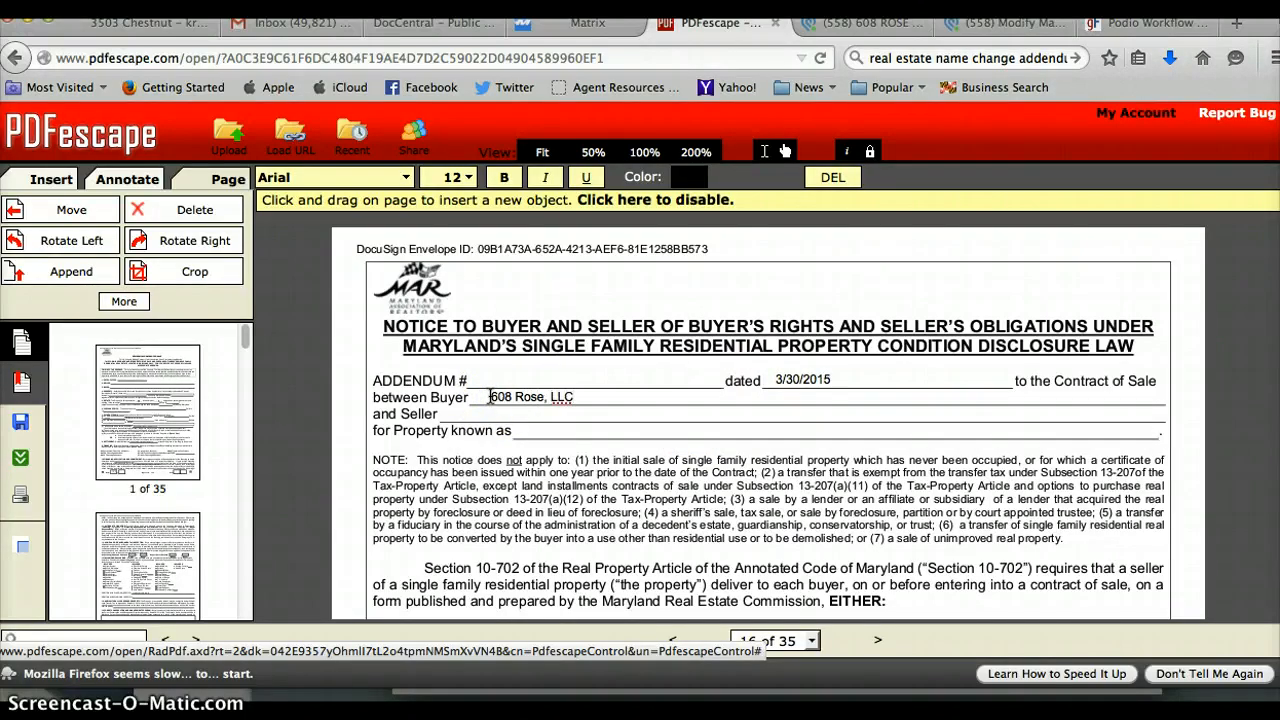
{"action": "type", "text": "Owner(s) of REcordord"}
{"action": "left_click", "coordinate": [522, 432]}
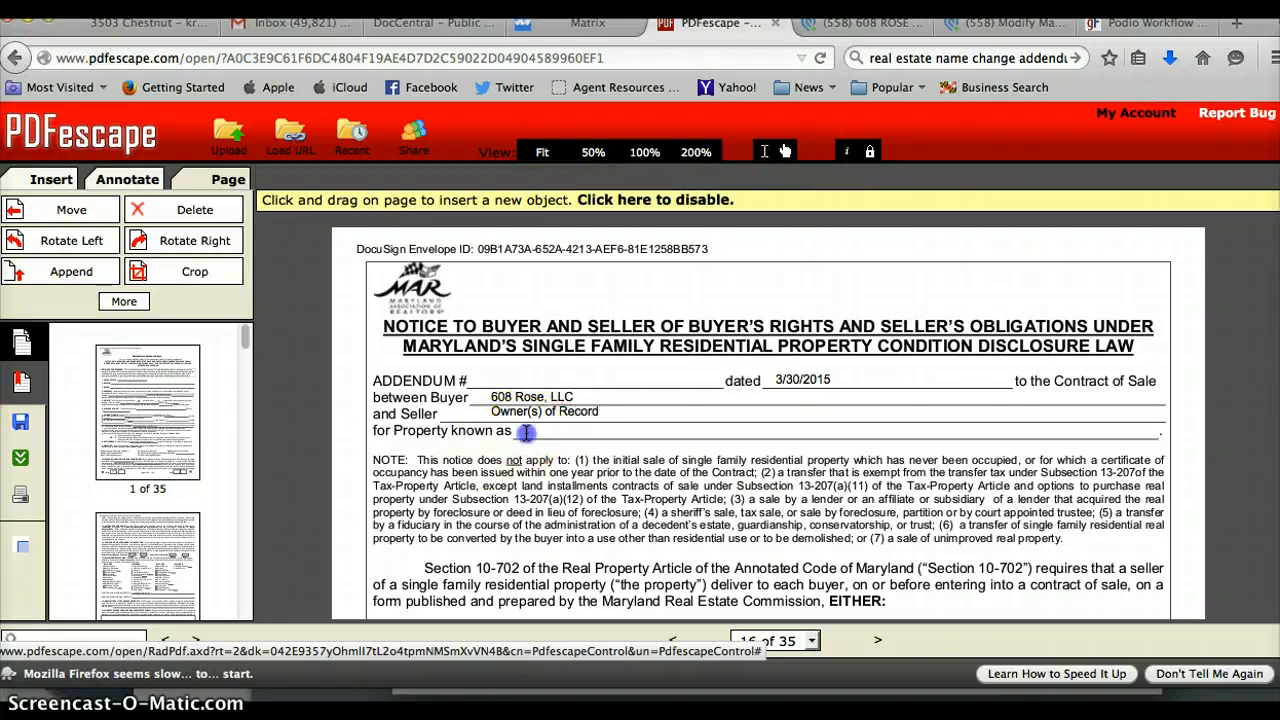
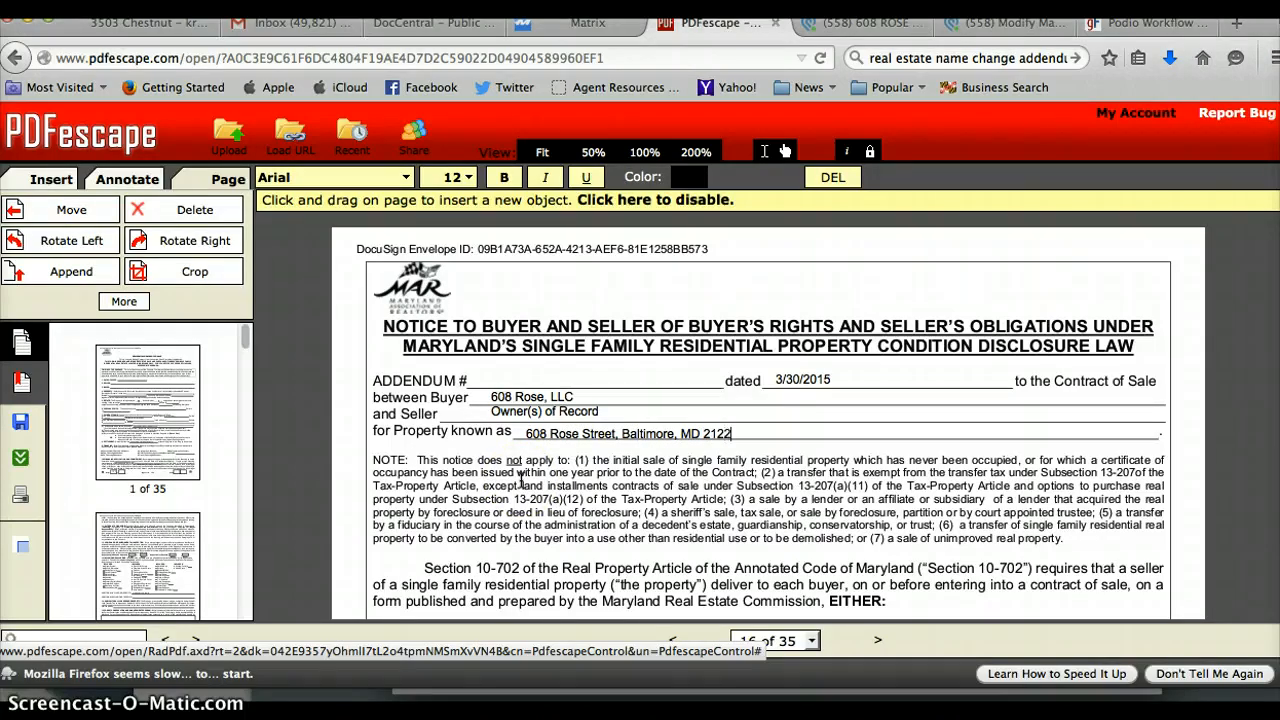
{"action": "left_click", "coordinate": [1035, 442]}
Place a text box in the buyer's Date field of the page 17 signature block.
{"action": "scroll", "coordinate": [768, 420], "scroll_direction": "down", "scroll_amount": 10}
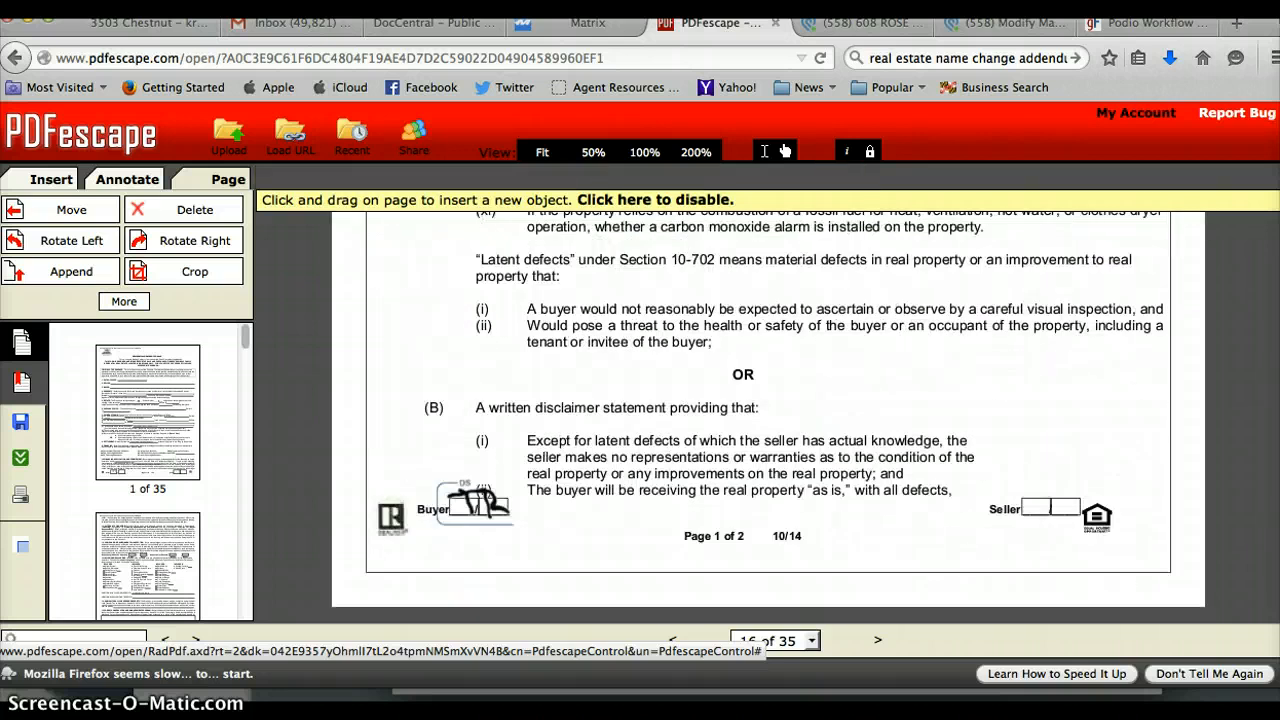
{"action": "scroll", "coordinate": [768, 410], "scroll_direction": "down", "scroll_amount": 15}
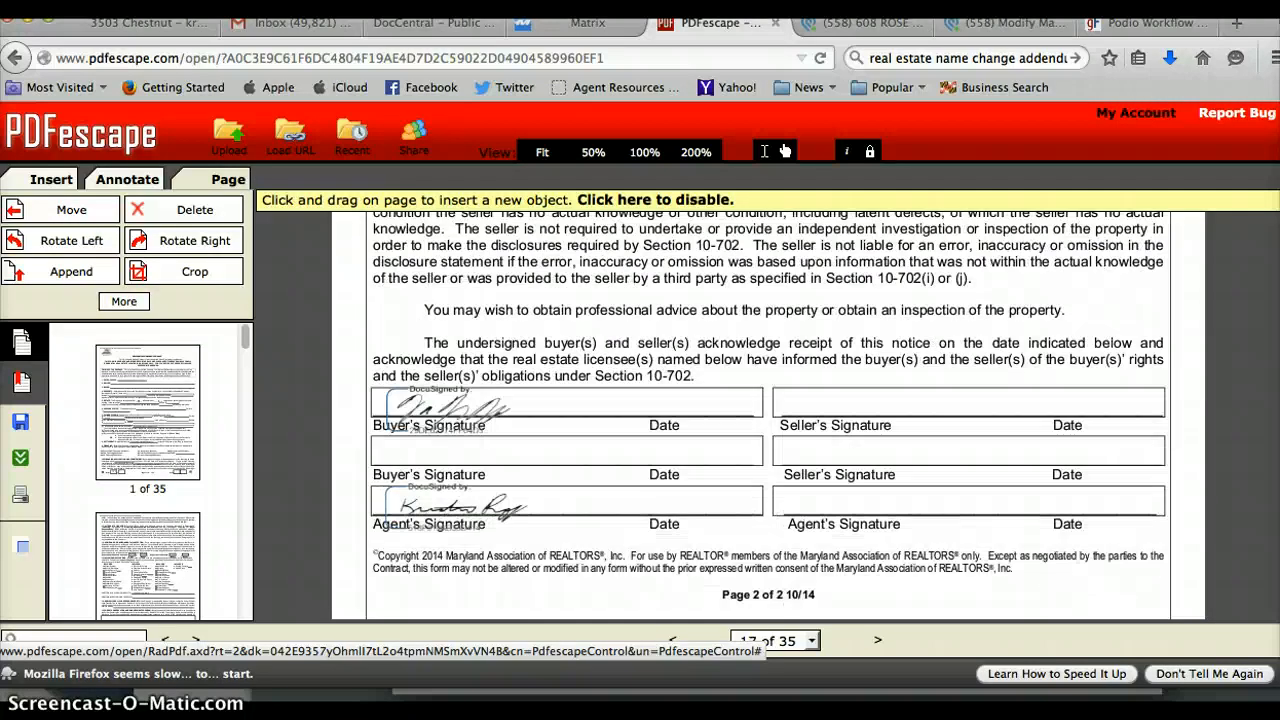
{"action": "scroll", "coordinate": [768, 410], "scroll_direction": "up", "scroll_amount": 2}
{"action": "left_click", "coordinate": [645, 508]}
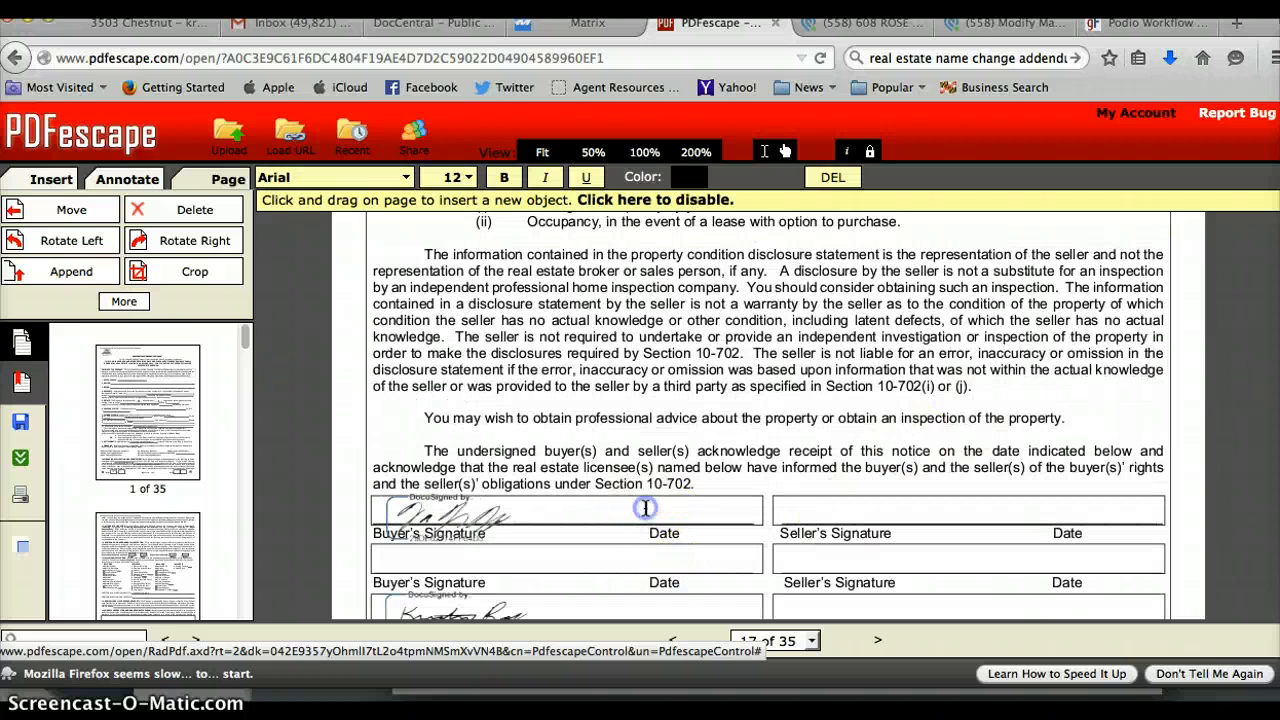